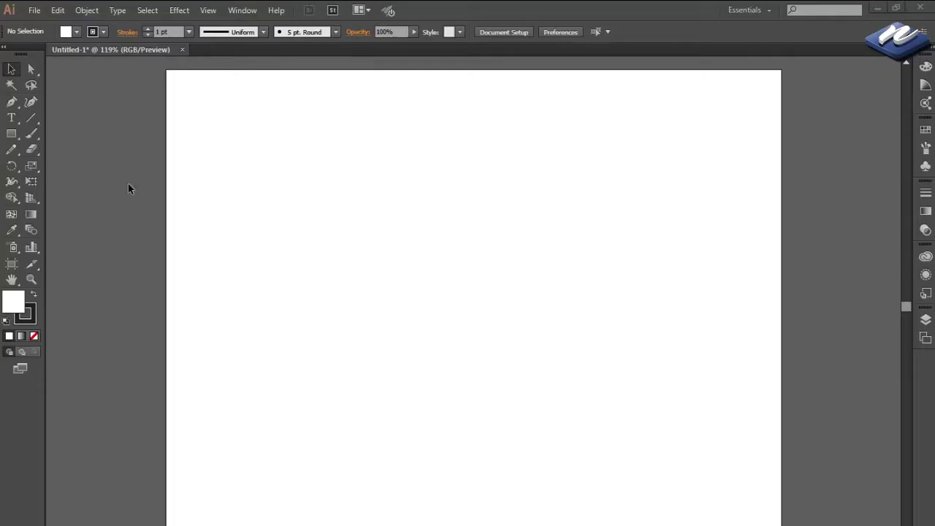
Draw a wide rectangle near the artboard centre and fill it orange (F7941E).
left_click(11, 135)
mouse_move(335, 307)
left_mouse_down()
mouse_move(455, 352)
mouse_move(463, 367)
left_mouse_up()
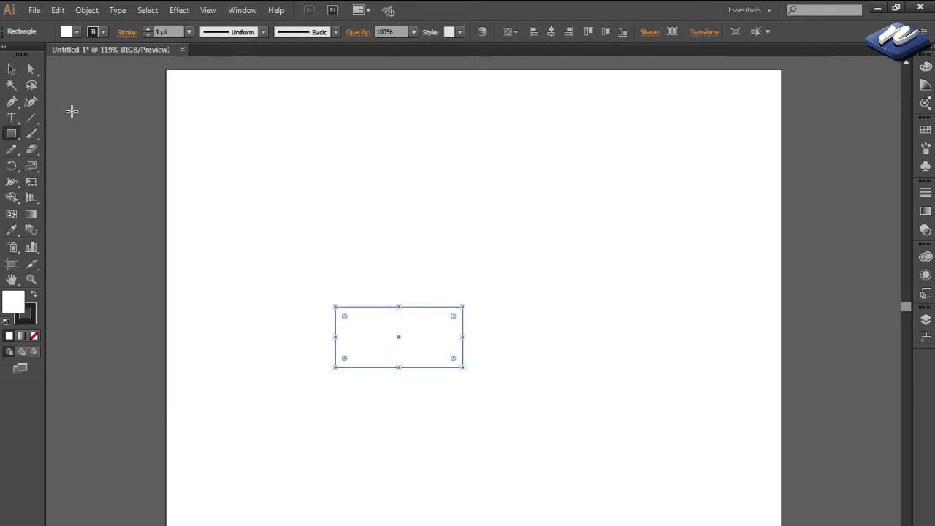
left_click(930, 54)
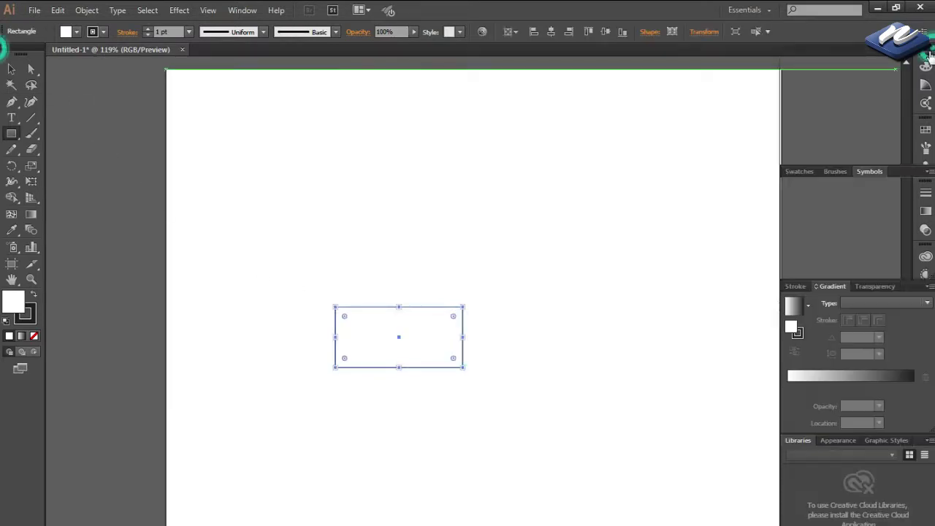
left_click(799, 171)
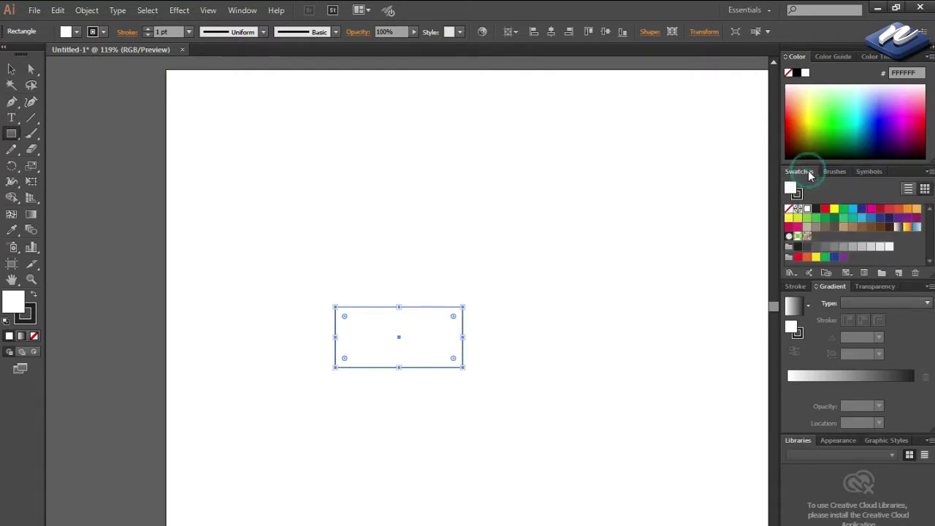
left_click(909, 210)
Remove the orange rectangle's outline so it has no stroke.
key("v")
left_click(643, 233)
left_click(423, 335)
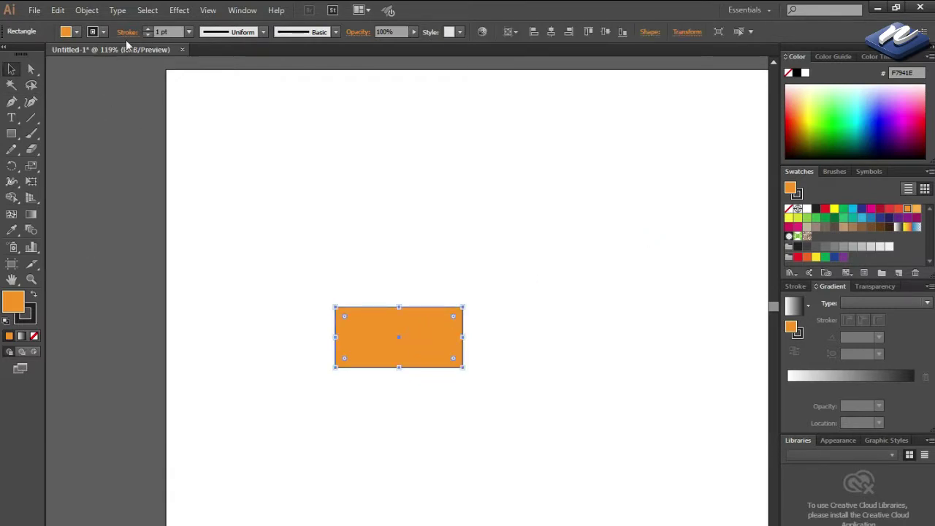
left_click(148, 36)
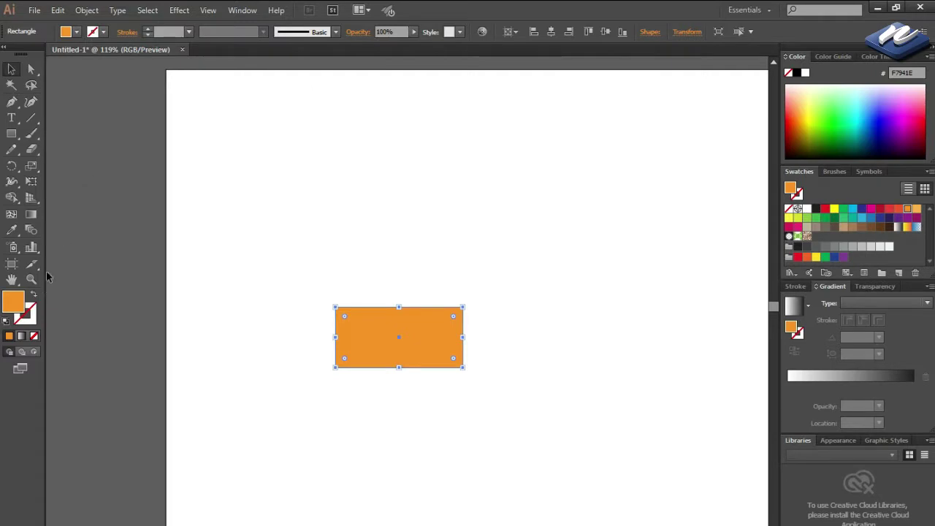
left_click(68, 239)
left_click(31, 134)
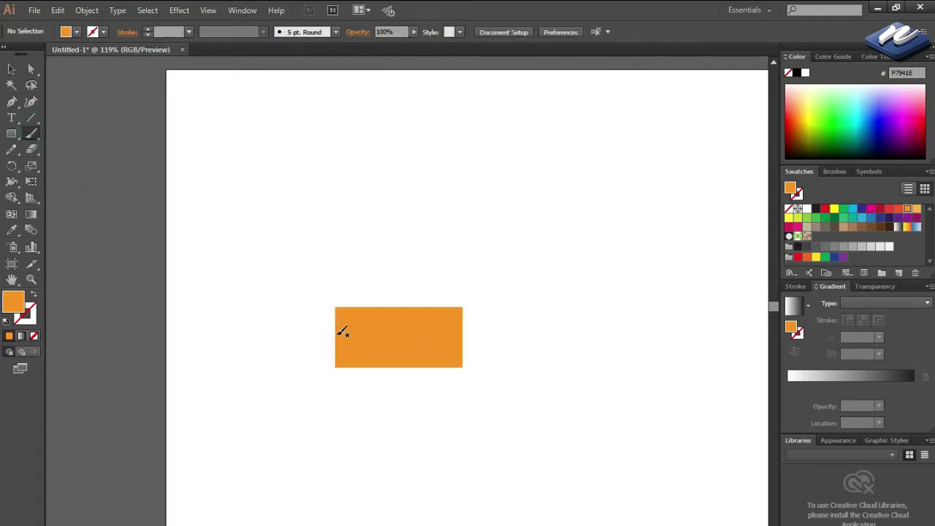
Paint a wavy drip line across the rectangle's top and swap it into a white-filled icing shape.
mouse_move(340, 259)
left_mouse_down()
mouse_move(369, 310)
mouse_move(386, 268)
mouse_move(394, 301)
mouse_move(411, 294)
mouse_move(419, 267)
mouse_move(449, 305)
left_mouse_up()
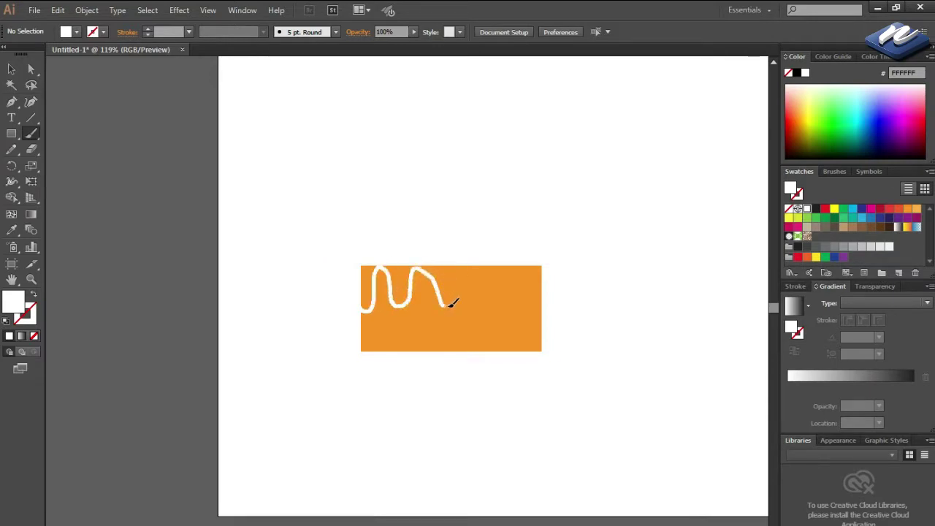
left_click_drag(460, 268, 490, 325)
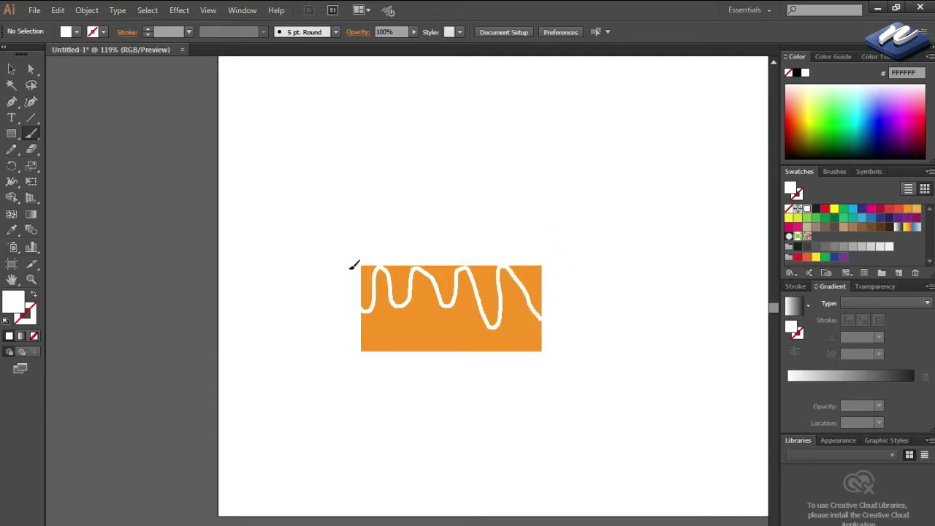
key("shift+x")
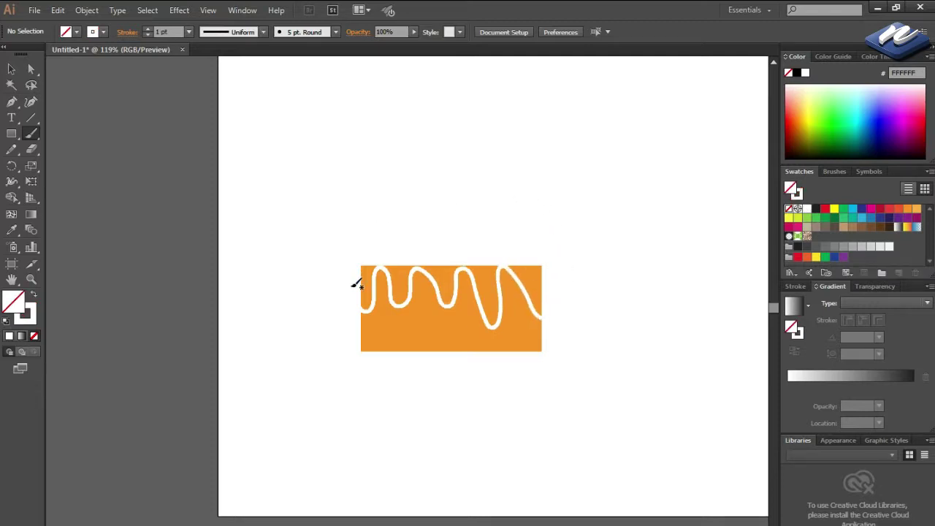
key("v")
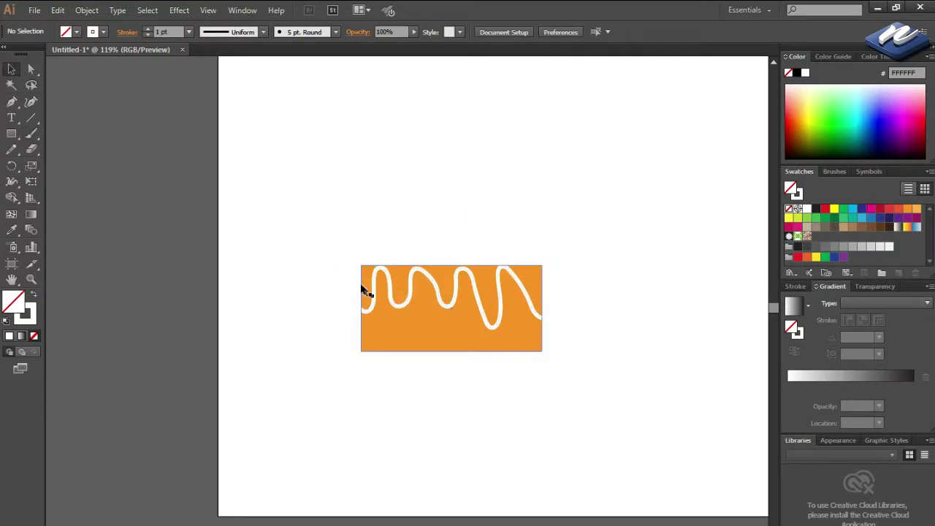
left_click(392, 296)
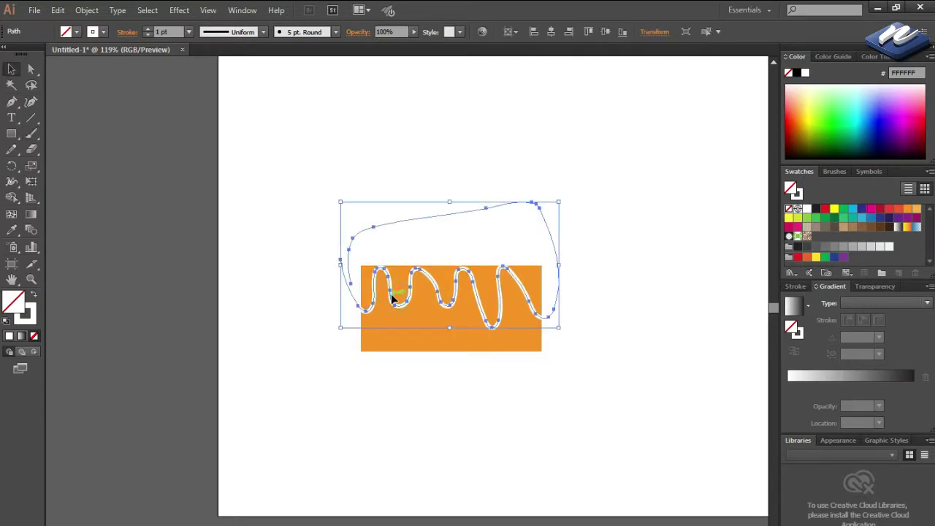
left_click(33, 296)
left_click(188, 274)
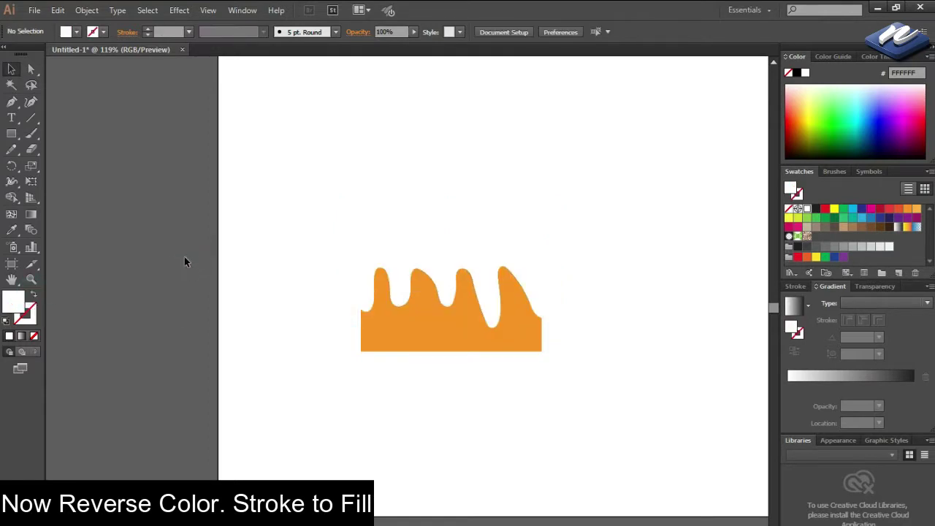
left_click(11, 134)
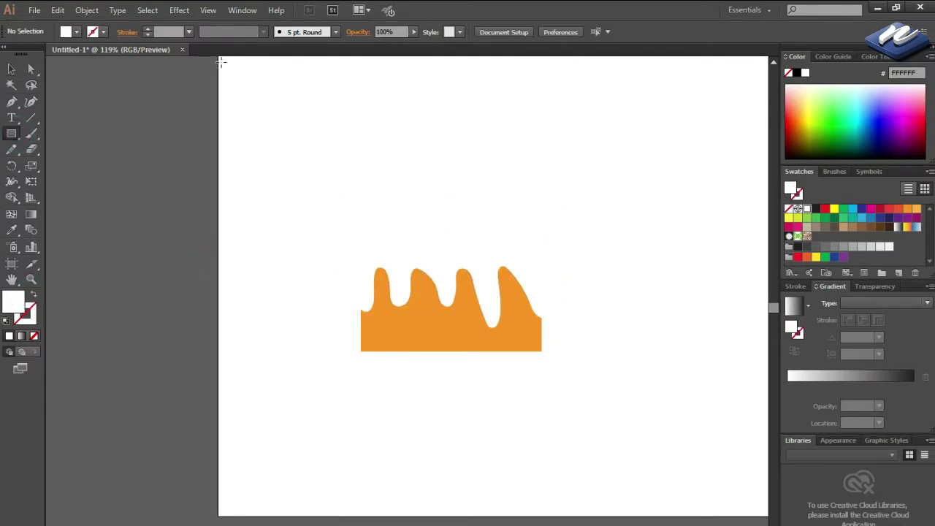
Add a tan (C49A6C) rectangle behind the cake, stretched over the artboard and locked.
left_click_drag(221, 62, 763, 515)
left_click(842, 227)
right_click(647, 241)
left_click(511, 520)
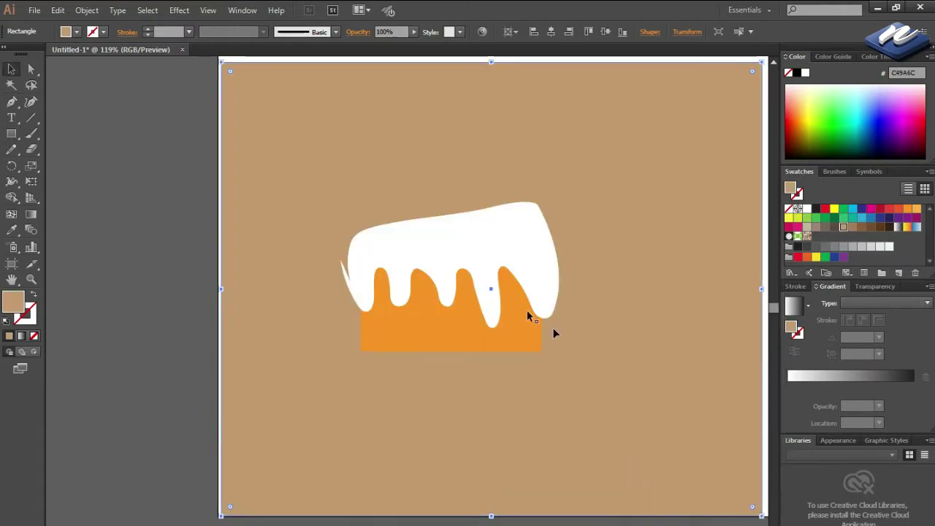
left_click_drag(490, 62, 369, 88)
left_click_drag(651, 351, 730, 350)
left_click_drag(92, 213, 88, 213)
left_click(76, 221)
left_click(148, 225)
key("ctrl+2")
Cut the white icing to the clipboard, leaving only the orange rectangle.
scroll(149, 228, "up", 3)
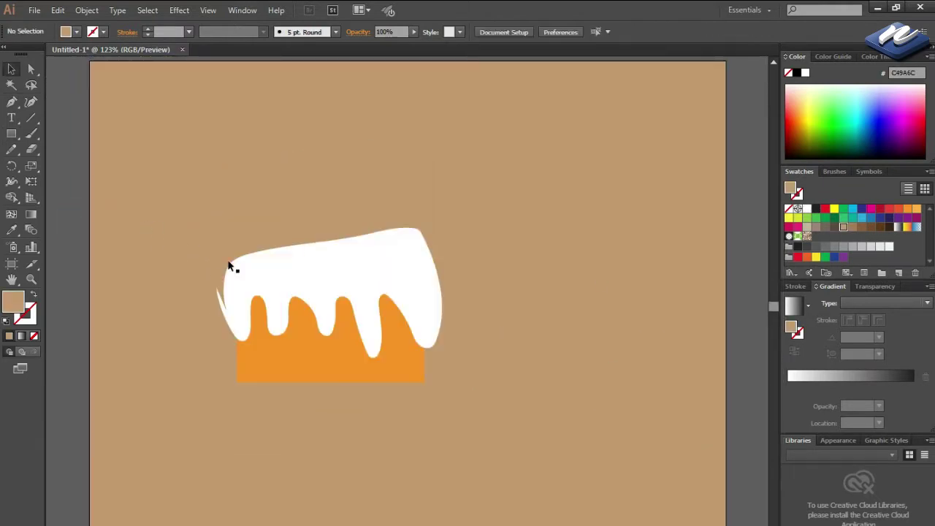
left_click_drag(228, 267, 315, 369)
left_click(196, 254)
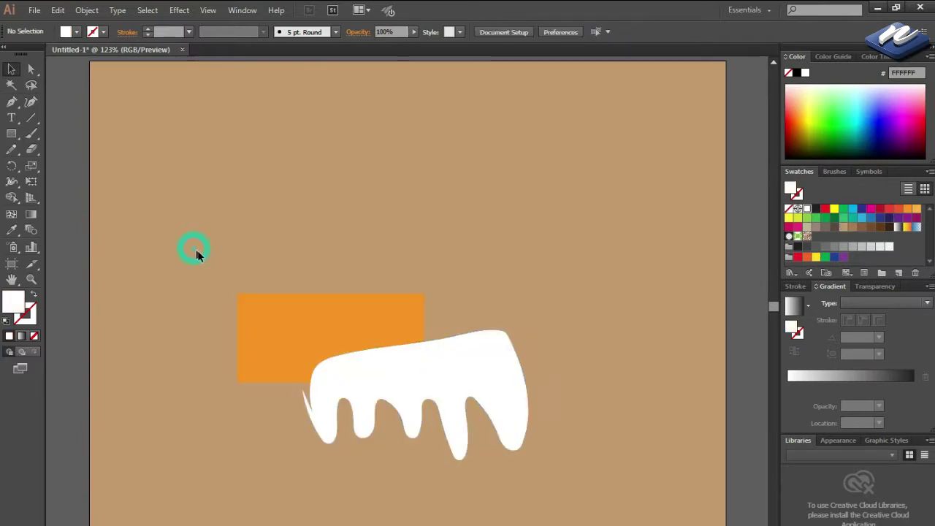
key("ctrl+z")
left_click(173, 240)
mouse_move(387, 365)
left_mouse_down()
mouse_move(383, 352)
mouse_move(474, 352)
left_mouse_up()
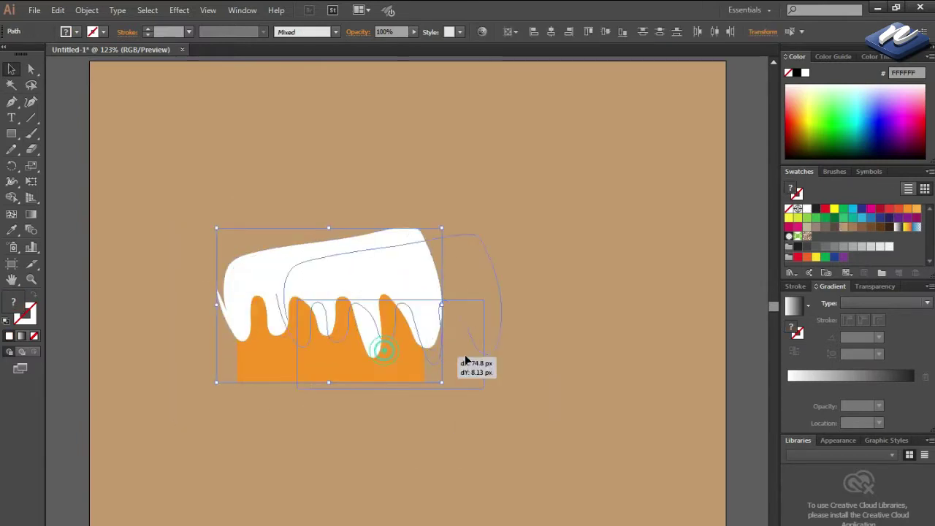
left_click(552, 351)
left_click(472, 272)
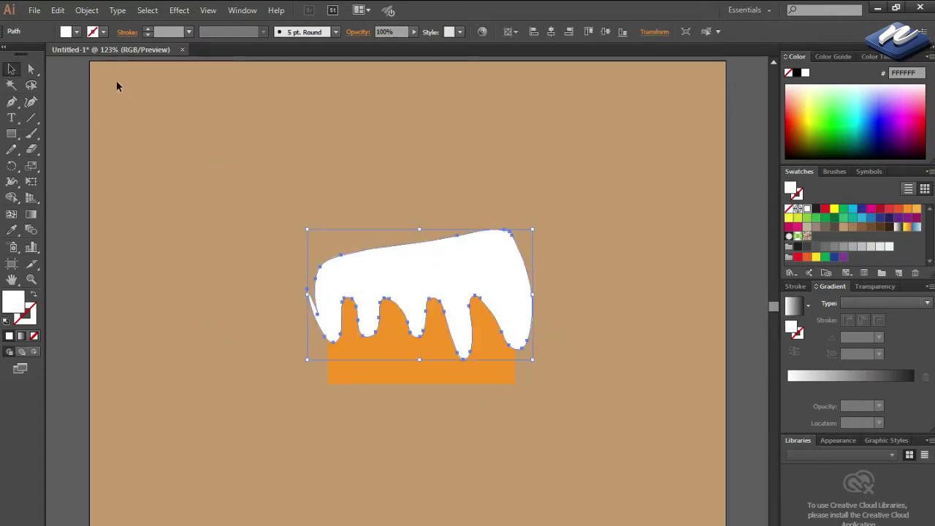
left_click(57, 10)
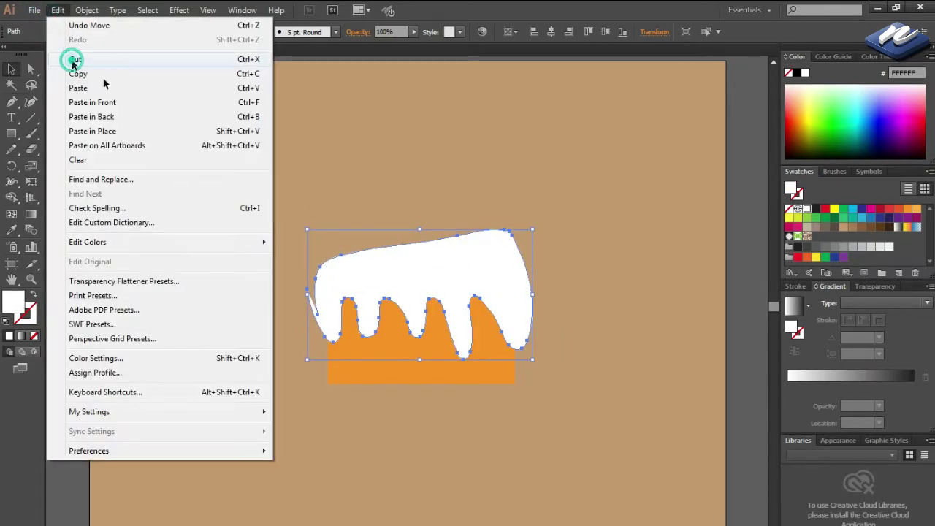
left_click(102, 58)
left_click(422, 330)
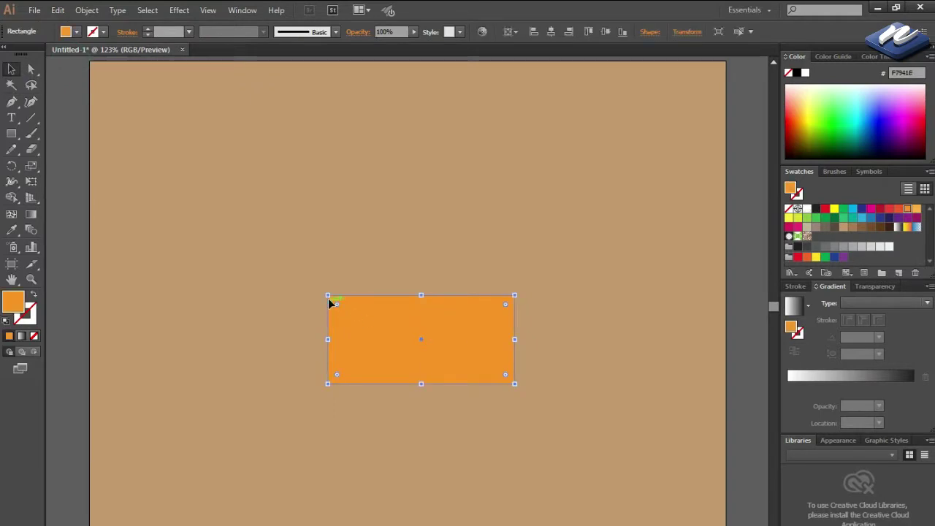
Give the orange rectangle's two top anchors a 45 px corner radius to form the cake base.
left_click(31, 68)
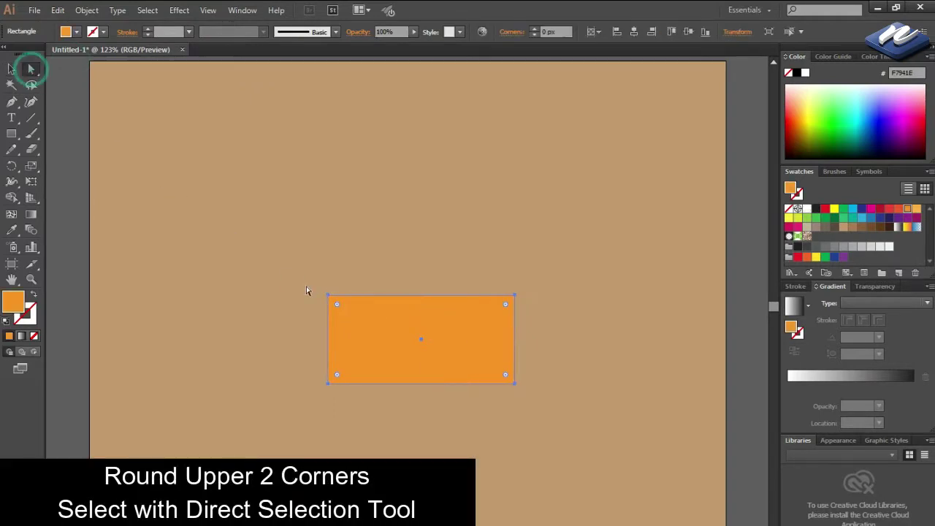
mouse_move(289, 264)
left_mouse_down()
mouse_move(547, 315)
mouse_move(442, 315)
left_mouse_up()
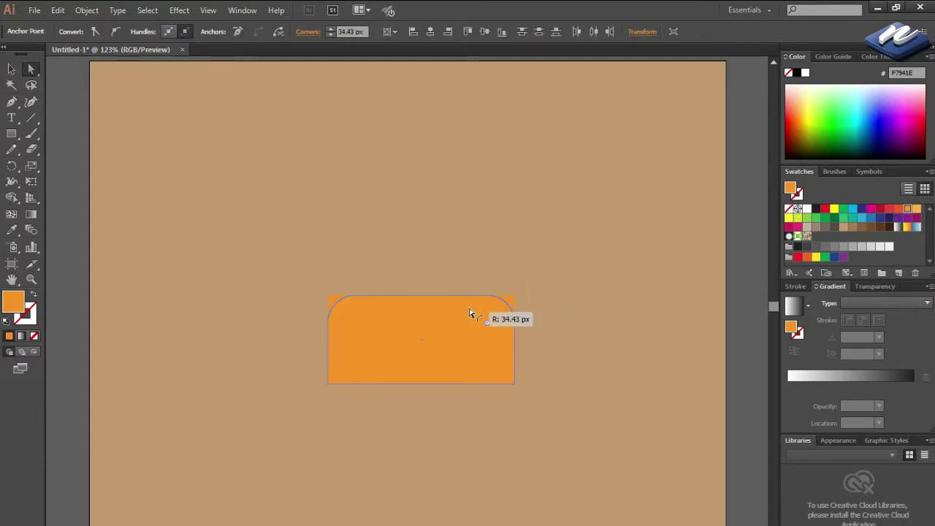
left_click_drag(443, 315, 452, 315)
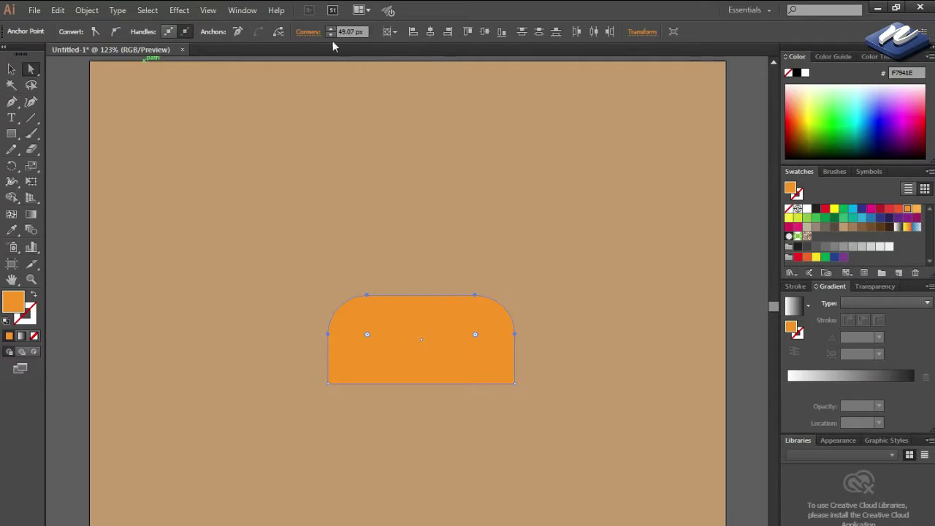
double_click(352, 32)
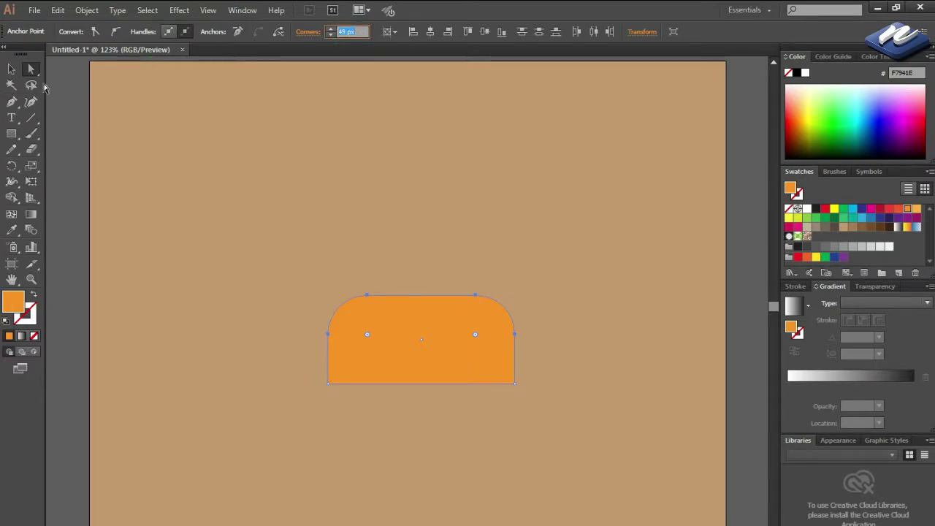
key("v")
left_click(436, 204)
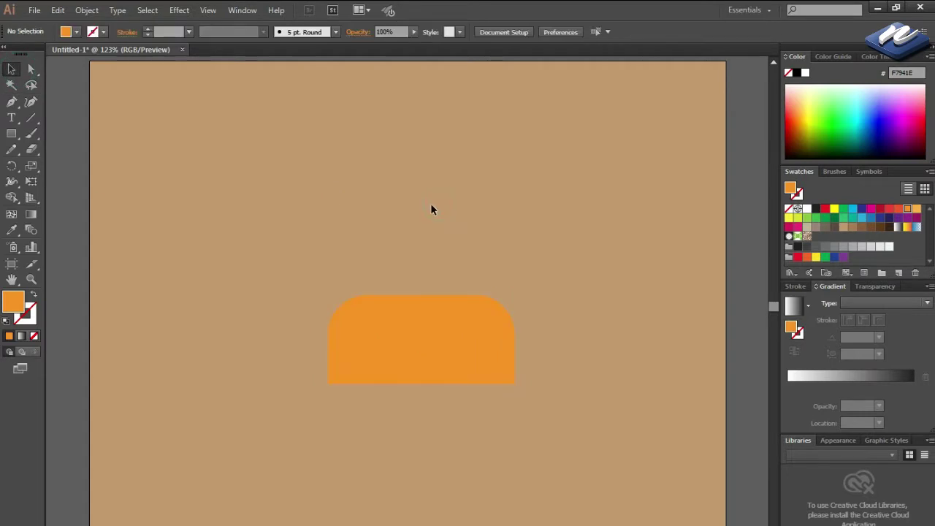
left_click(58, 10)
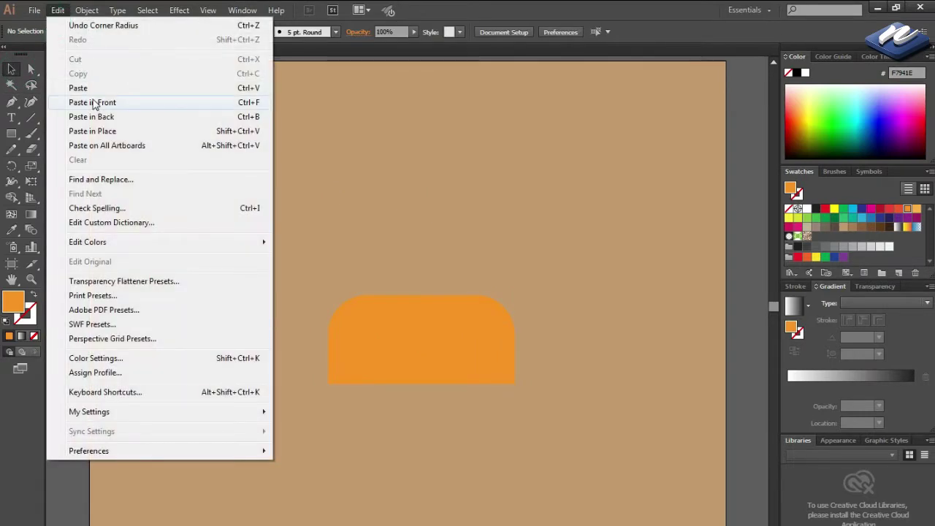
Paste the white icing back in front at 47% opacity and align it over the cake.
left_click(92, 98)
left_click(306, 203)
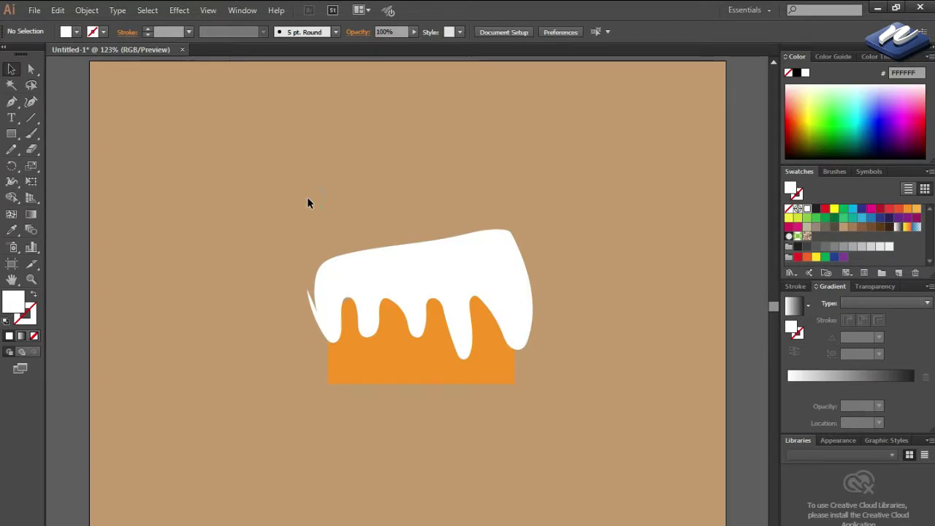
left_click(457, 266)
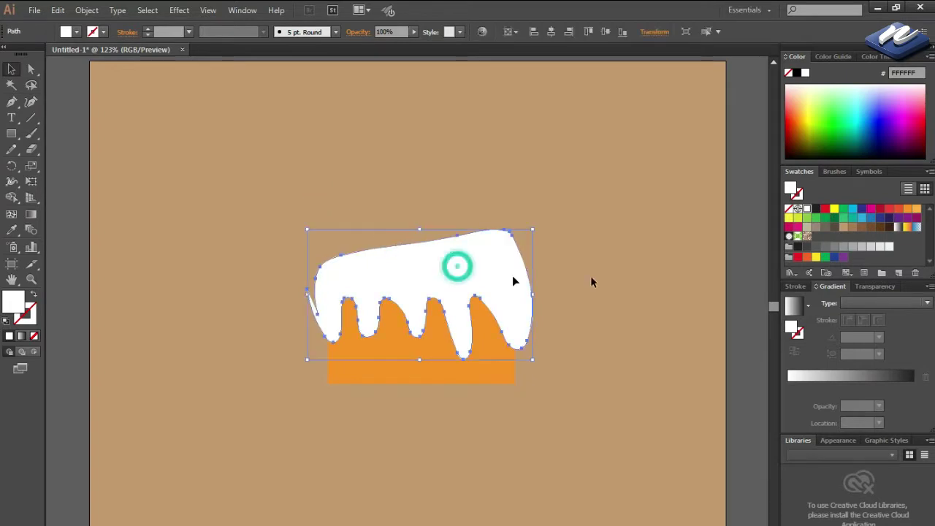
left_click(891, 286)
left_click(914, 302)
left_click_drag(916, 314, 889, 319)
left_click(641, 311)
left_click_drag(422, 305, 426, 315)
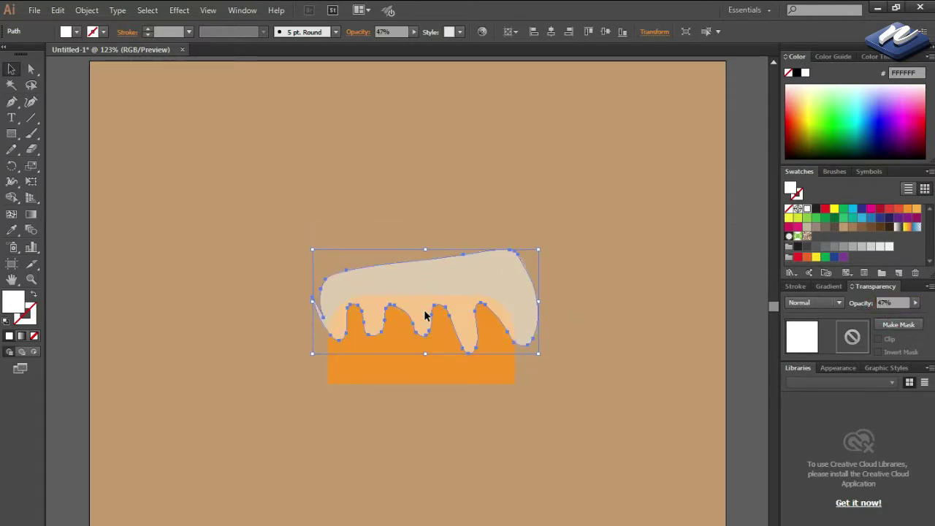
Trim away the extra icing above the orange block with the Shape Builder.
left_click_drag(258, 225, 555, 421)
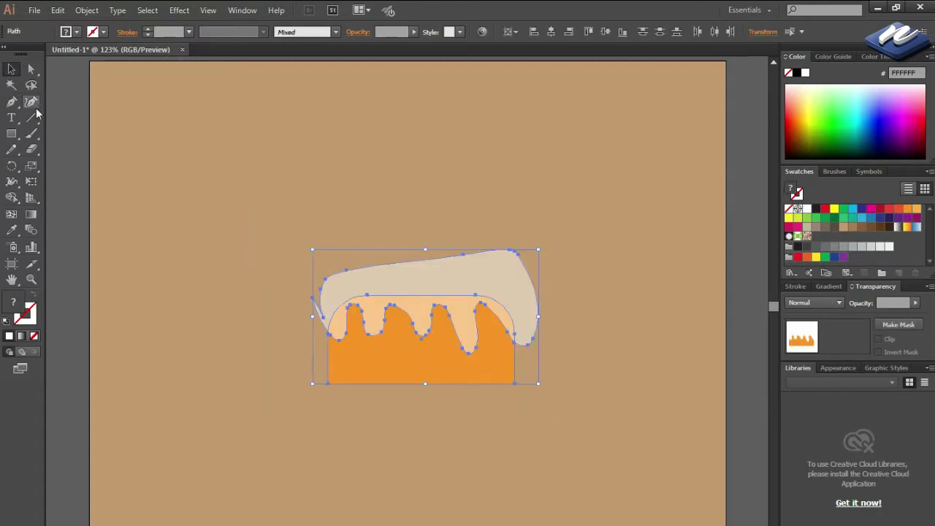
left_click(14, 198)
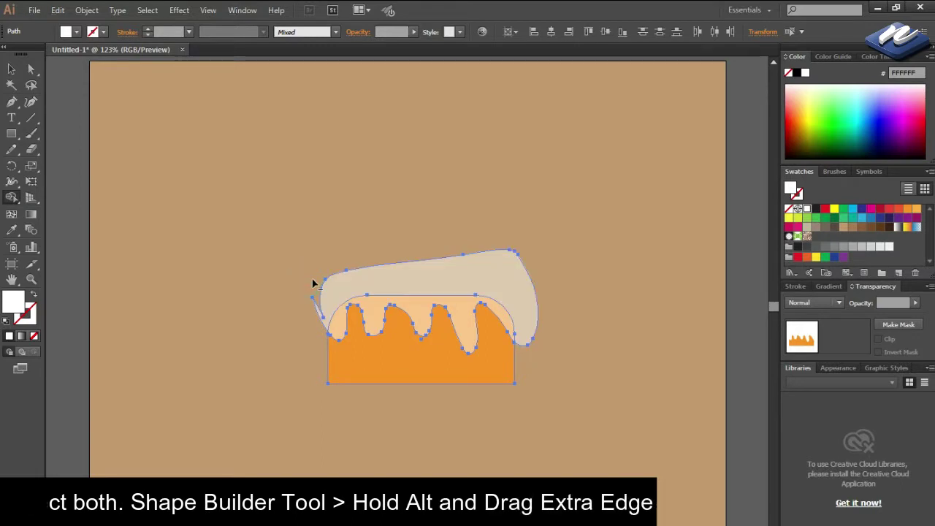
left_click_drag(309, 282, 530, 279)
key("v")
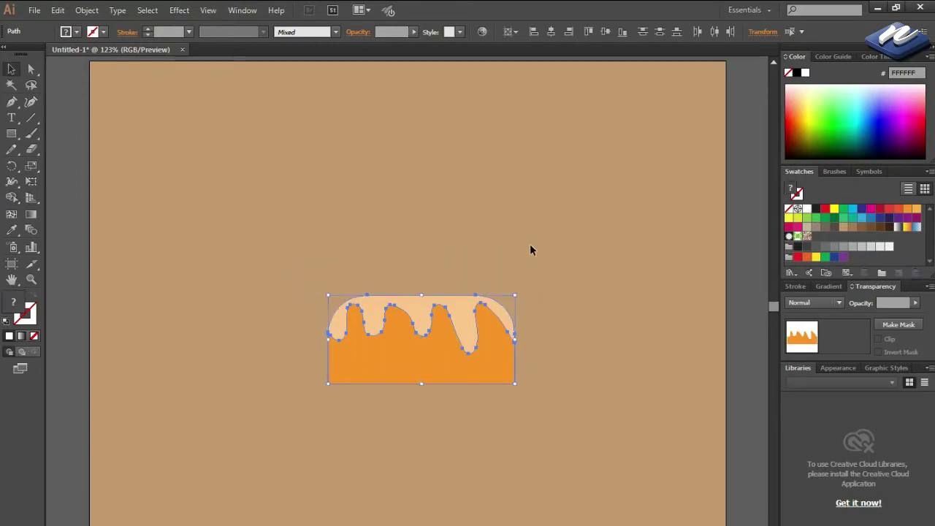
left_click(529, 243)
Set the drip icing's opacity back to 100%.
left_click(467, 300)
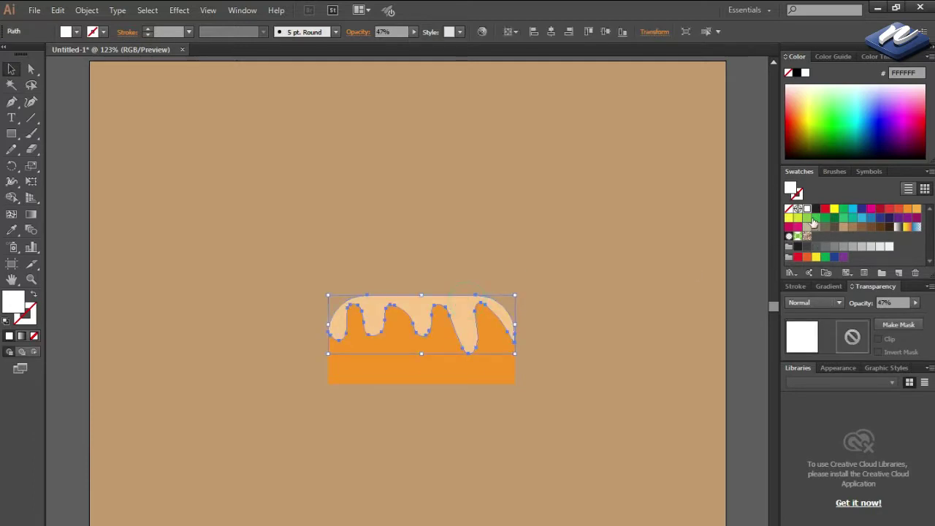
left_click(916, 303)
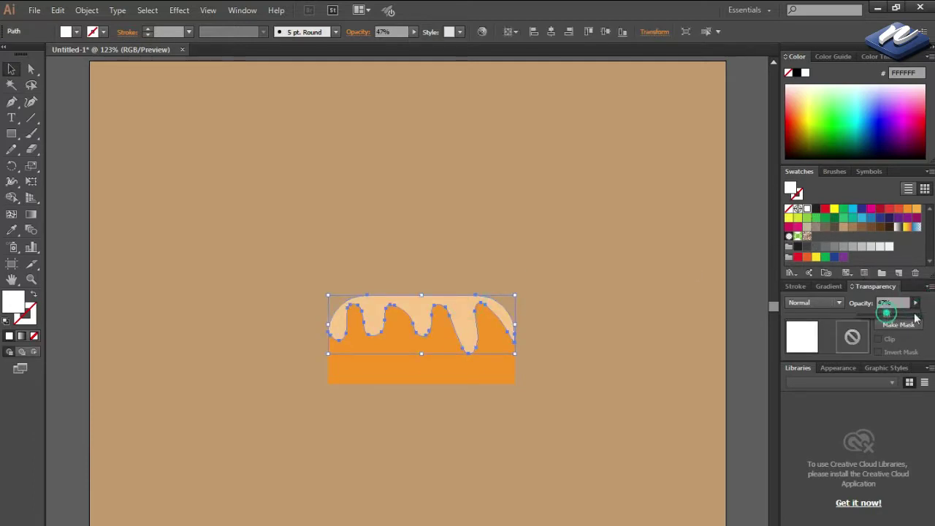
left_click_drag(886, 313, 917, 318)
left_click(552, 204)
left_click(549, 203)
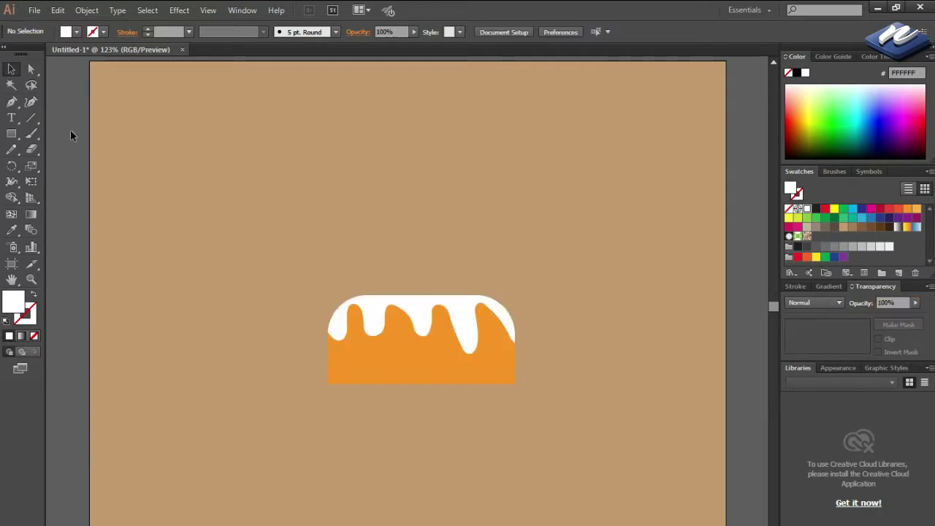
left_click(11, 133)
Draw a thin white stripe across the orange block and duplicate it just below.
left_click_drag(320, 348, 528, 356)
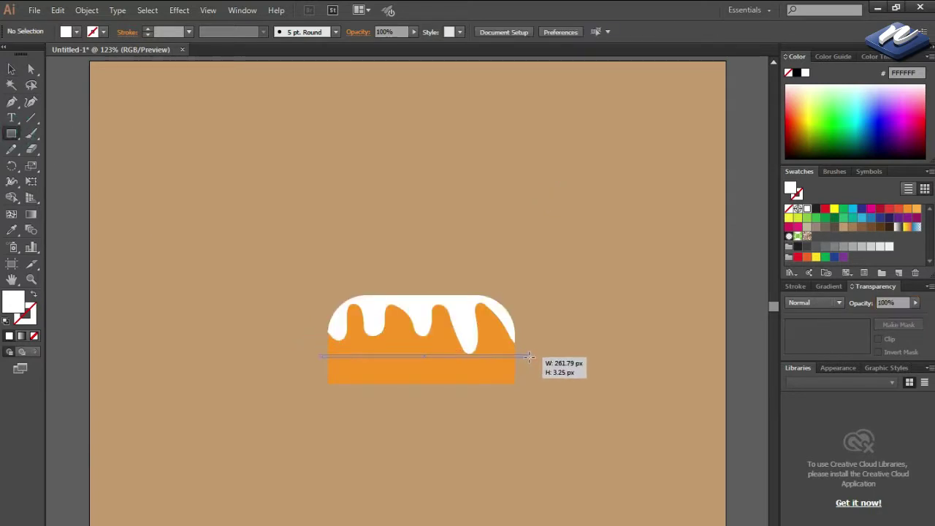
left_click_drag(528, 357, 480, 367)
key("v")
left_click(553, 330)
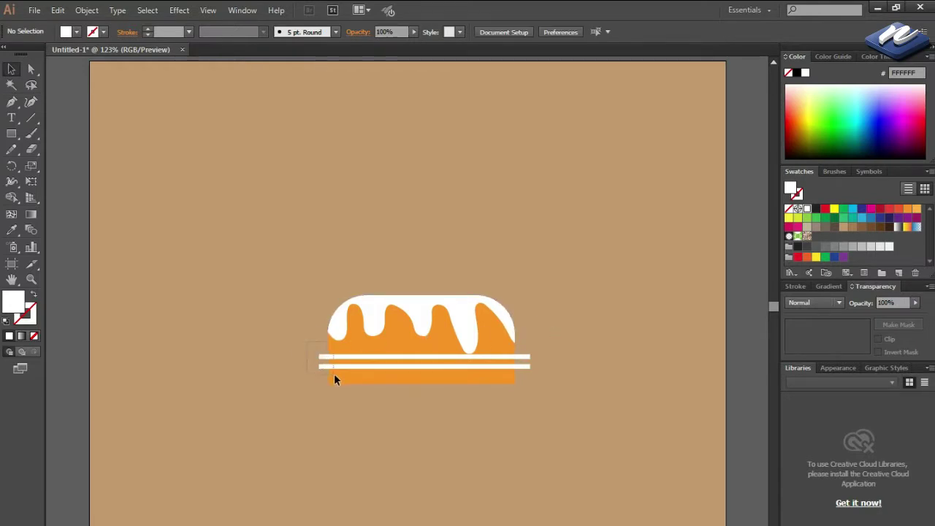
Trim the stripes' overhang flush with the cake's sides using the Shape Builder.
left_click_drag(333, 377, 335, 377)
left_click(11, 197)
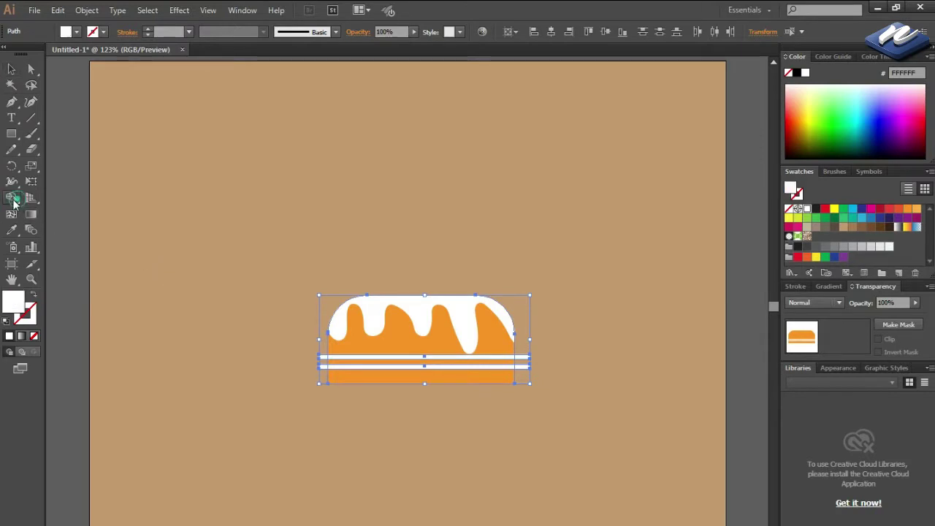
left_click(322, 360, "alt")
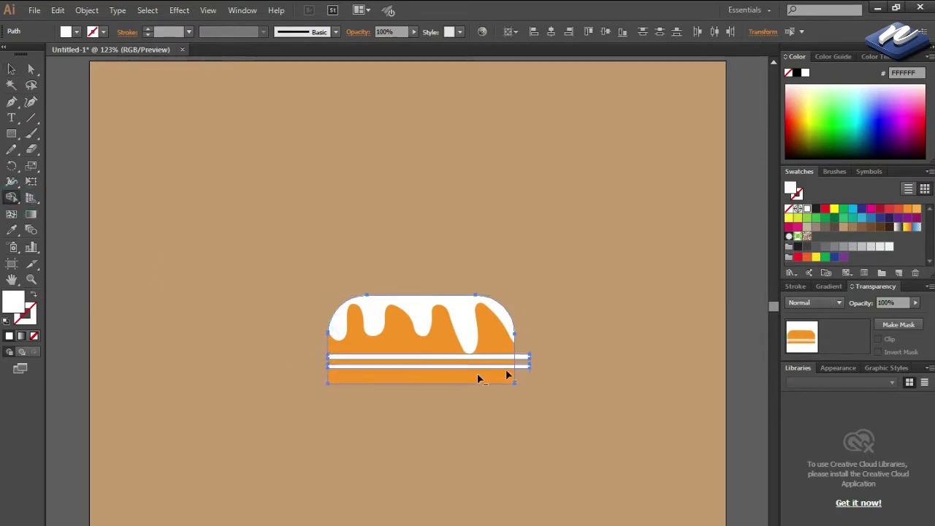
key("v")
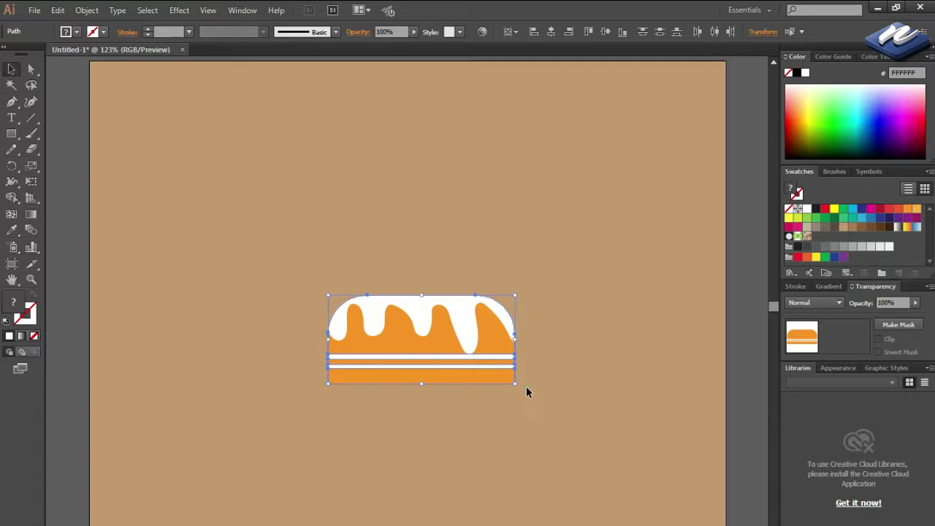
left_click(526, 387)
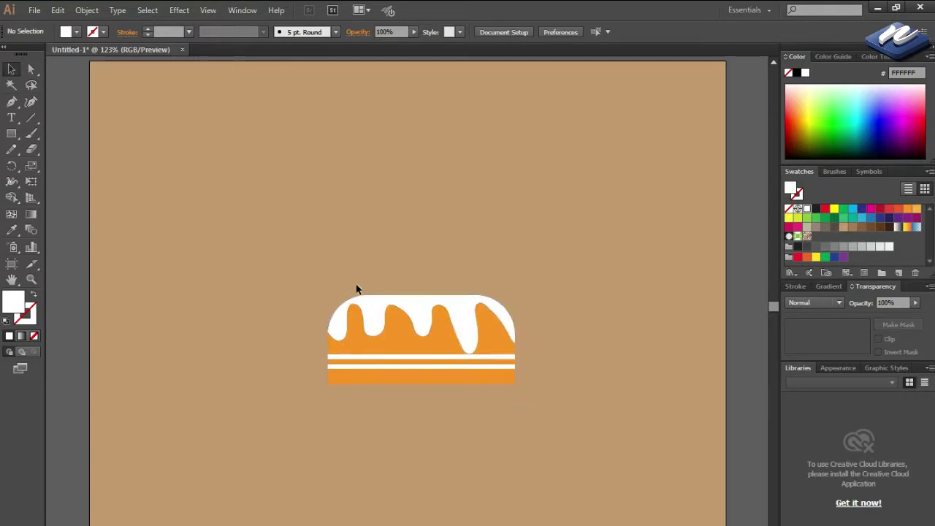
left_click_drag(314, 272, 407, 339)
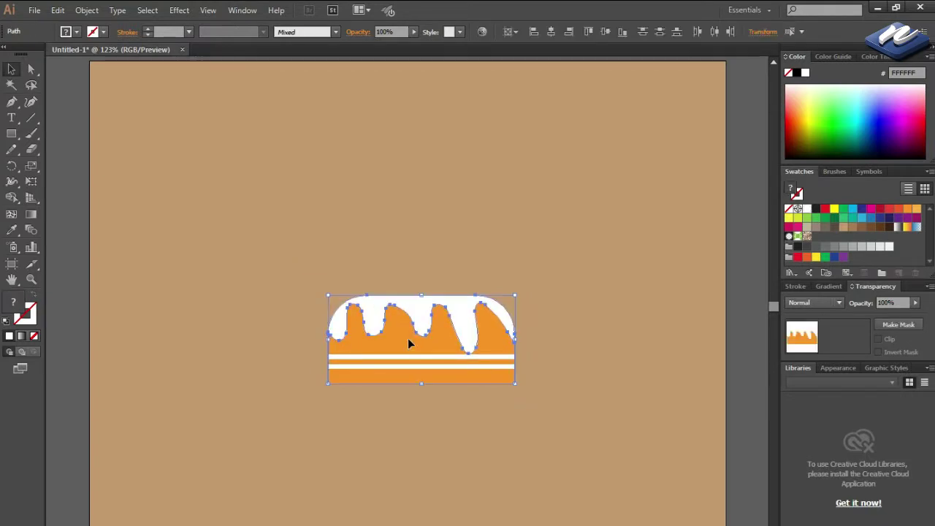
Copy the iced layer, paste it in front, then move it up and narrow it into a top tier.
left_click(411, 267)
left_click(401, 299)
left_click(400, 325)
left_click(59, 11)
left_click(78, 73)
left_click(58, 10)
left_click(80, 102)
left_click_drag(418, 314, 420, 261)
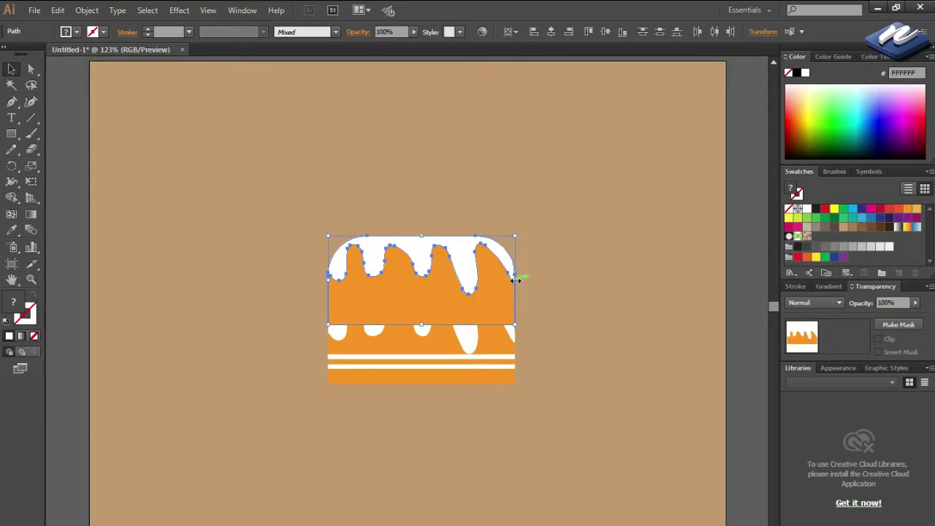
left_click_drag(515, 280, 488, 282)
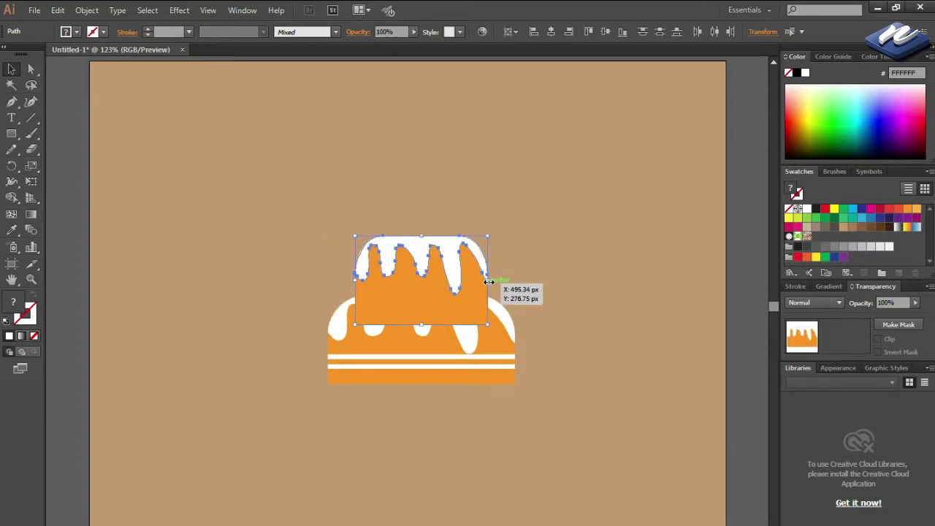
left_click(511, 275)
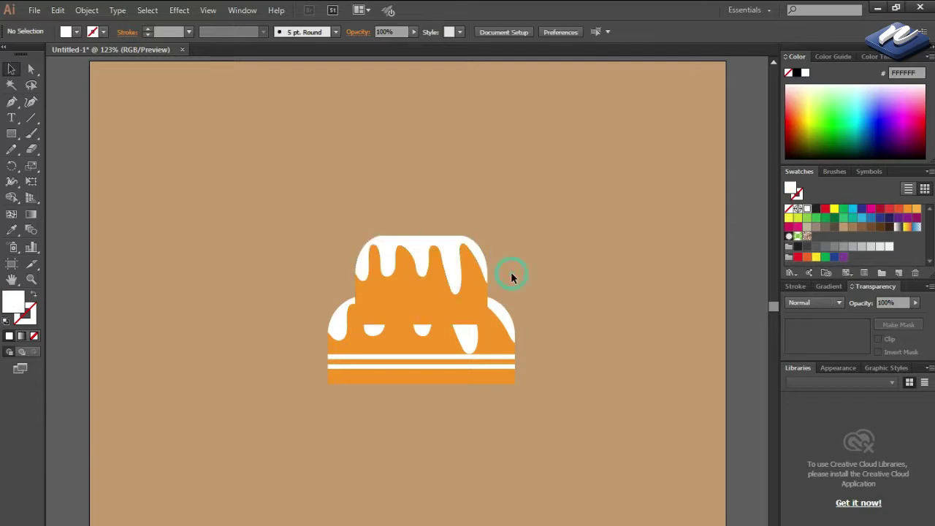
Bring the lower tier's icing and white stripes to the front, over the new top tier.
right_click(495, 336)
mouse_move(532, 509)
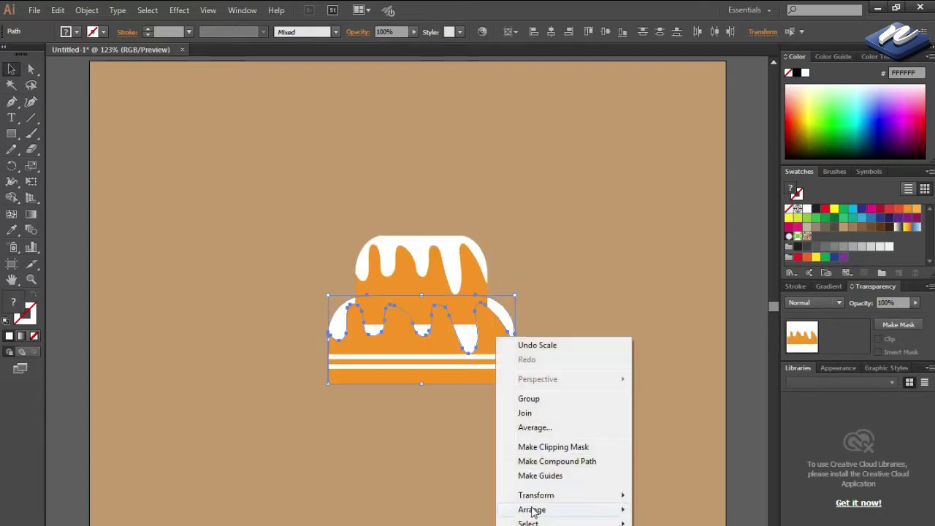
left_click(669, 340)
left_click_drag(486, 422, 486, 423)
left_click(532, 329)
left_click_drag(489, 364, 490, 364)
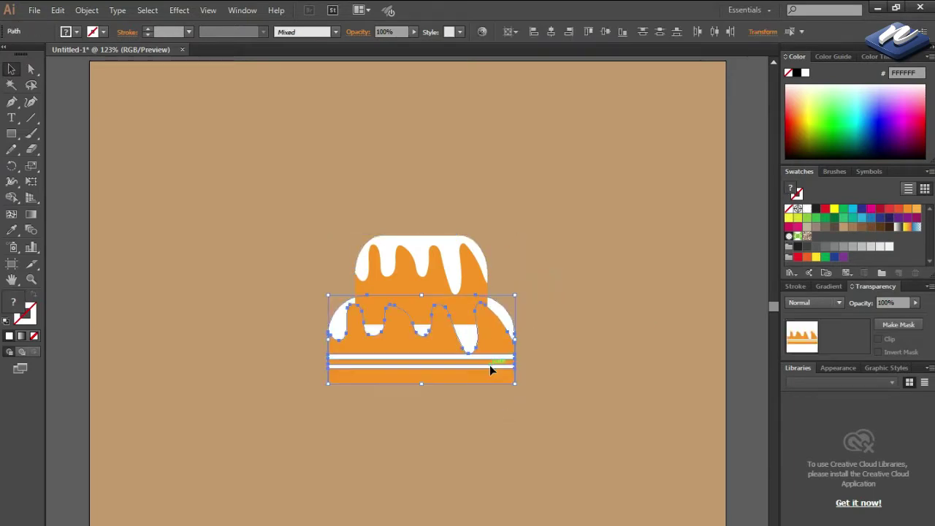
right_click(489, 365)
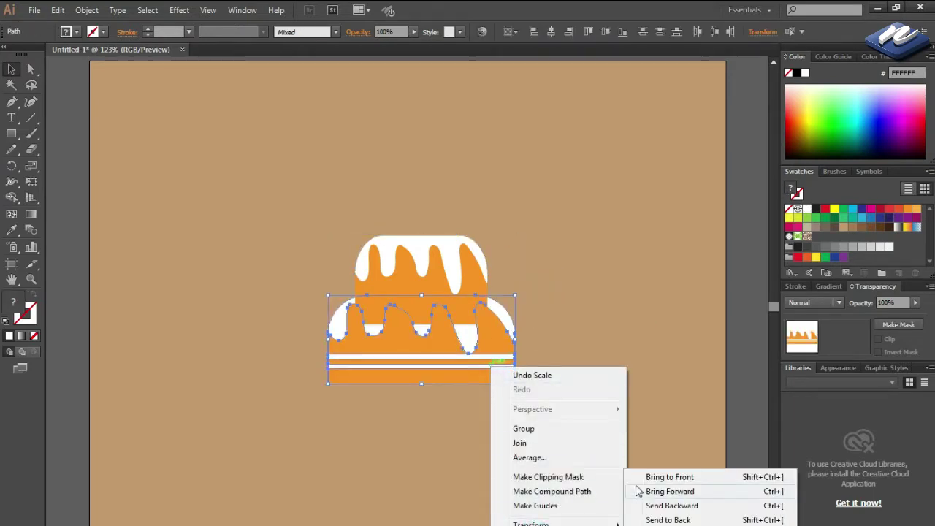
left_click(638, 475)
left_click(609, 390)
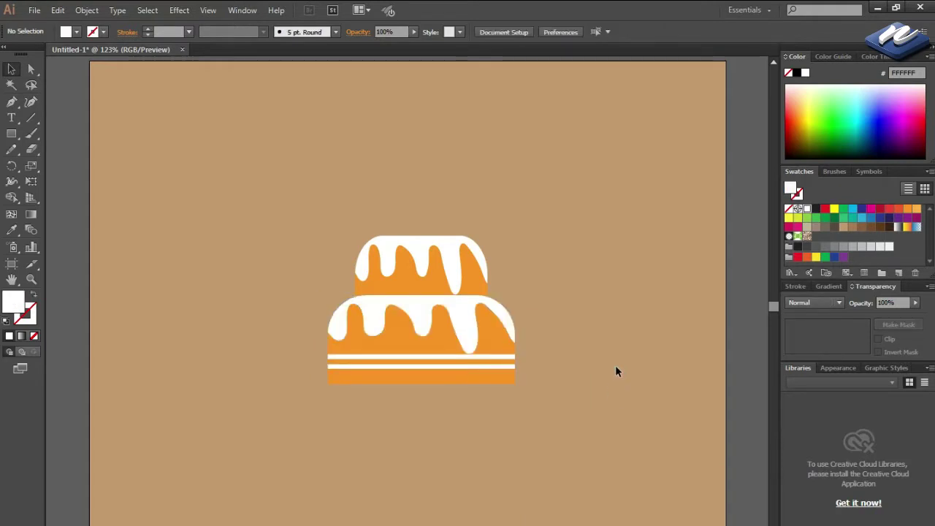
left_click(432, 290)
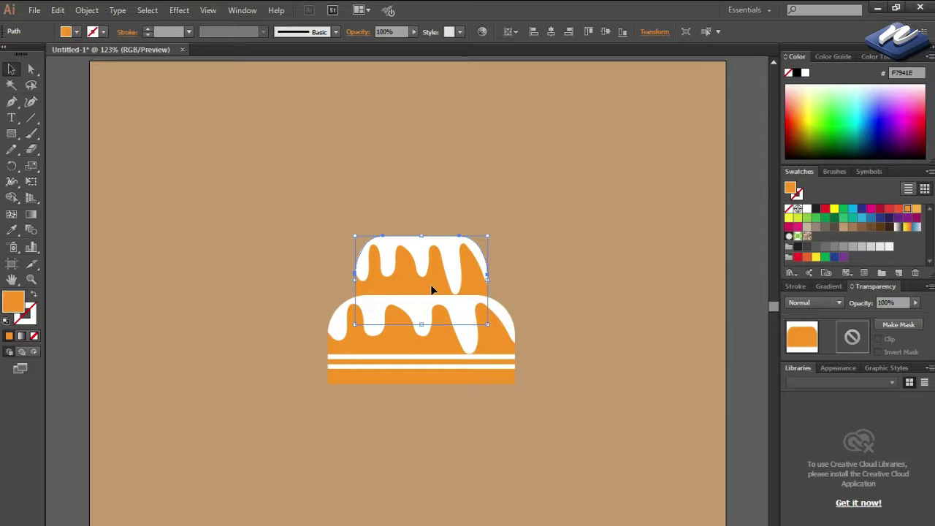
Round the bottom orange band's corners to about a 15 px radius with Direct Selection.
left_click(295, 271)
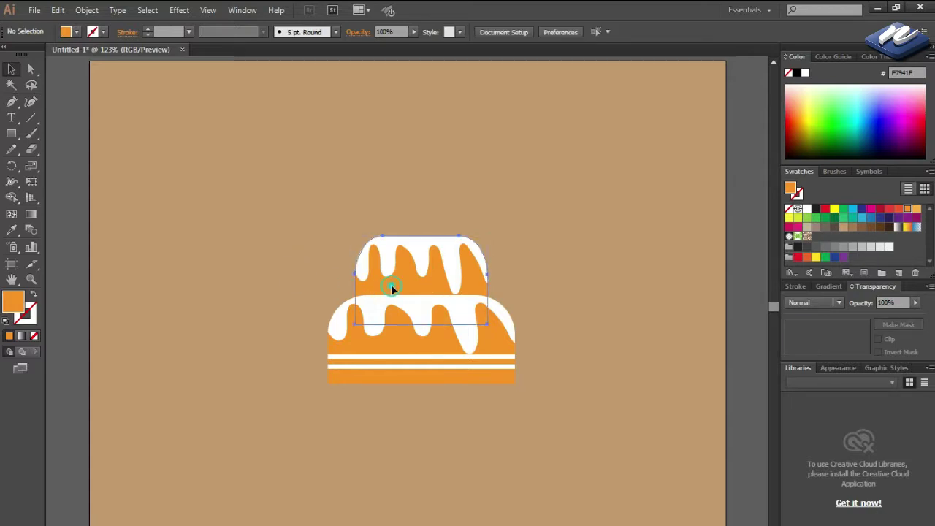
left_click(391, 285)
left_click(559, 298)
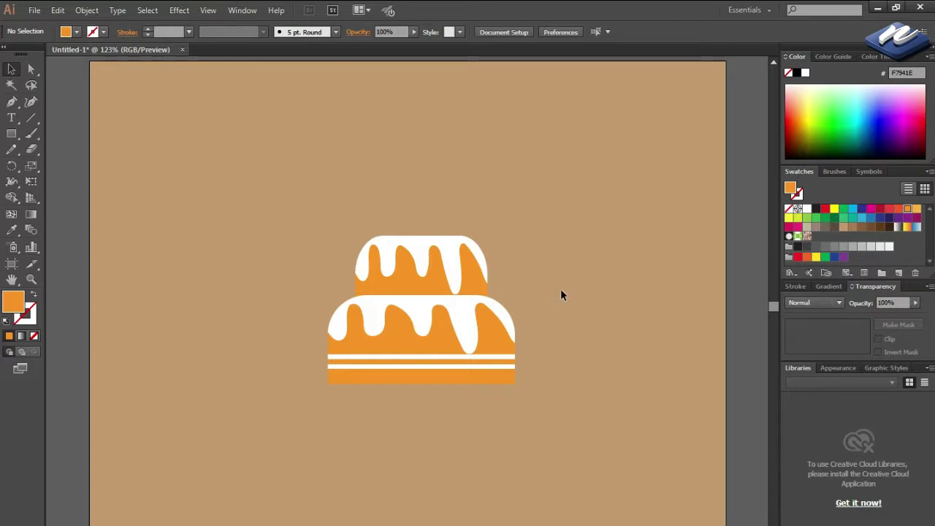
left_click(501, 381)
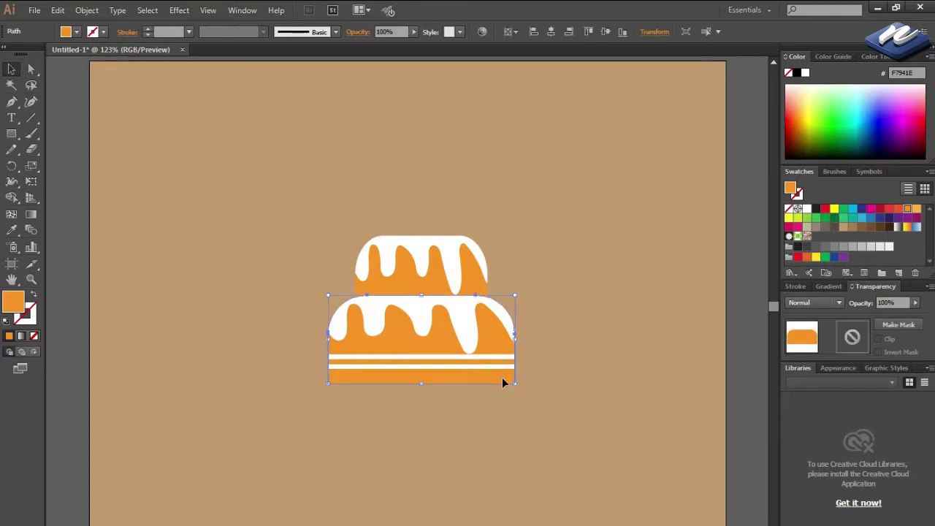
left_click(32, 70)
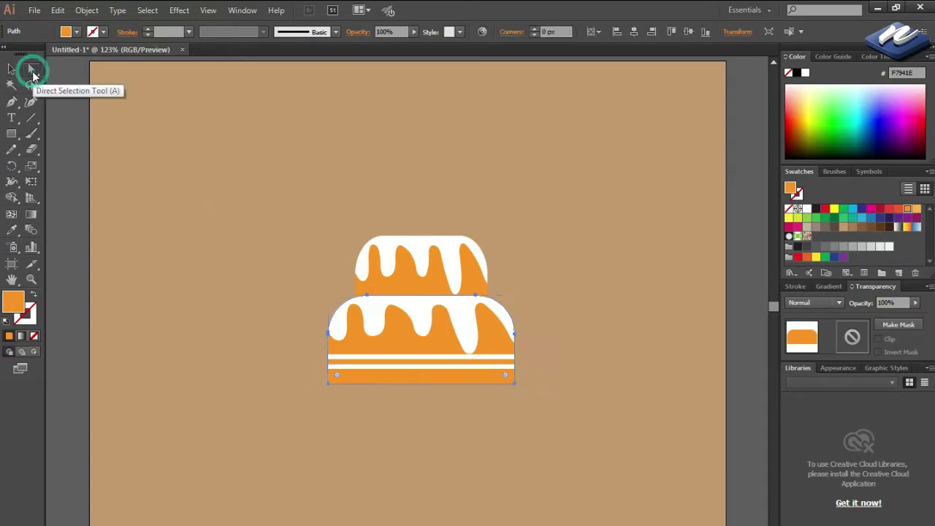
left_click(349, 372)
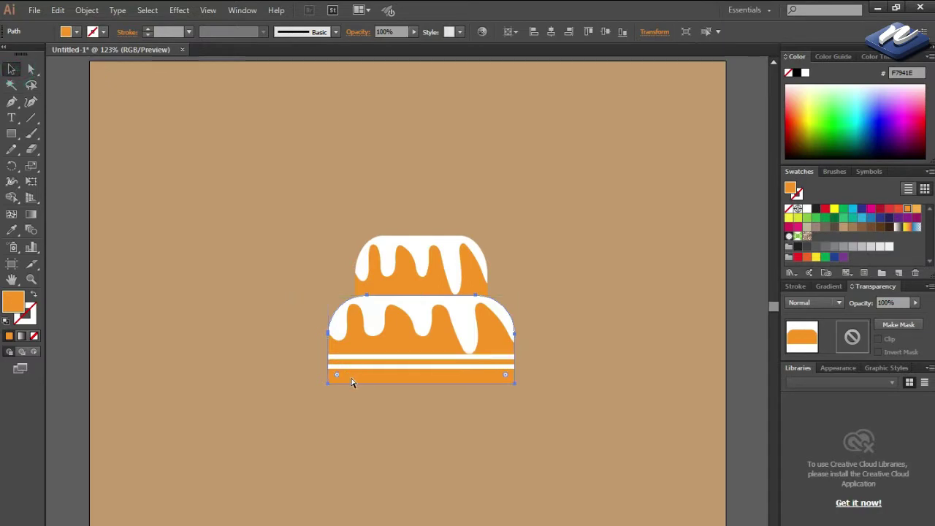
left_click_drag(337, 378, 340, 375)
left_click(314, 402)
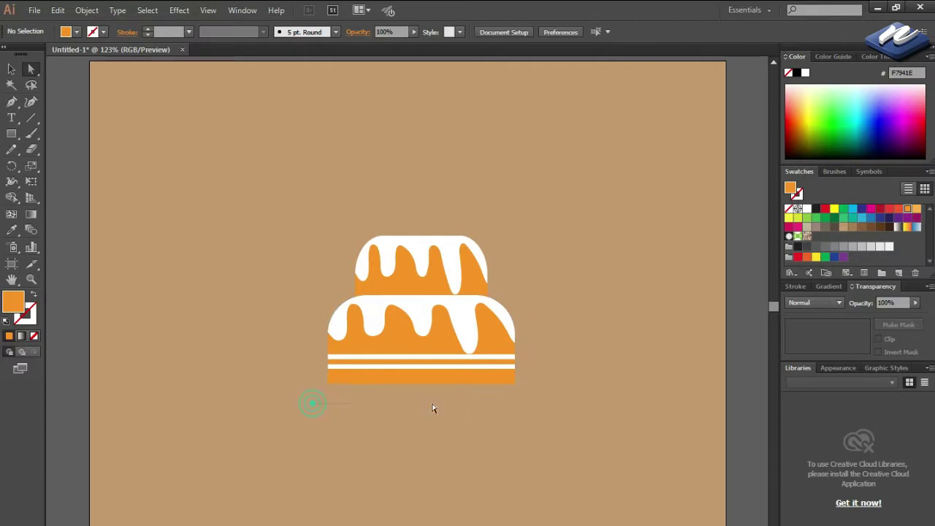
left_click(517, 381)
left_click_drag(505, 377, 502, 374)
left_click(16, 66)
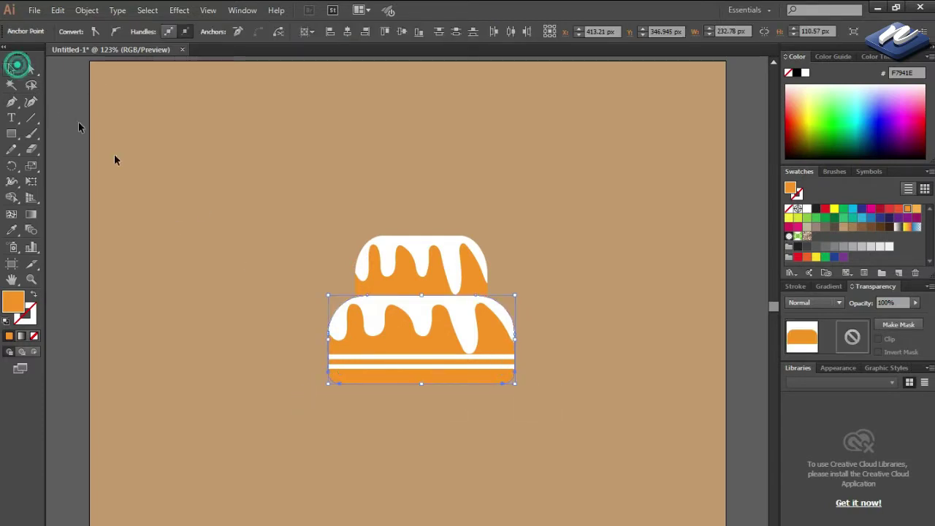
left_click(206, 210)
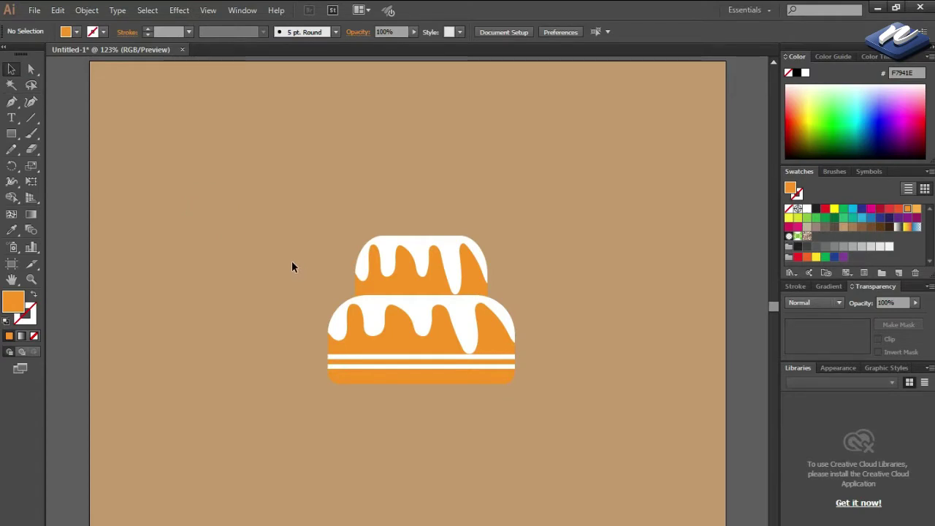
left_click_drag(577, 255, 550, 265)
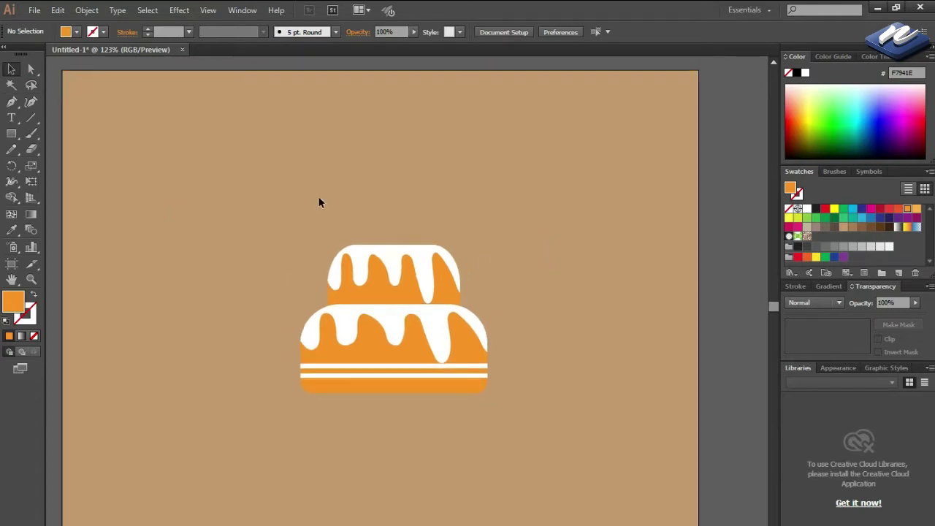
Draw a thin crimson bar beneath the bottom cake tier.
left_click(13, 135)
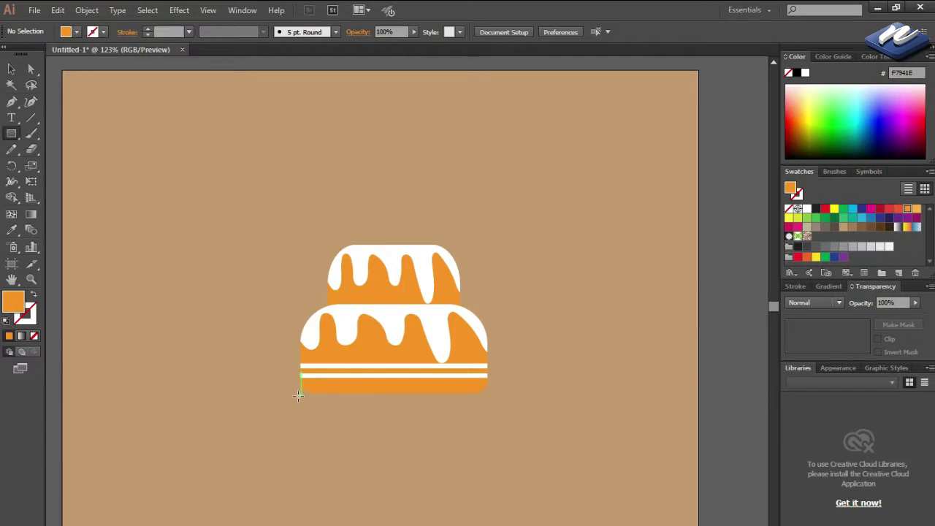
left_click_drag(298, 395, 506, 403)
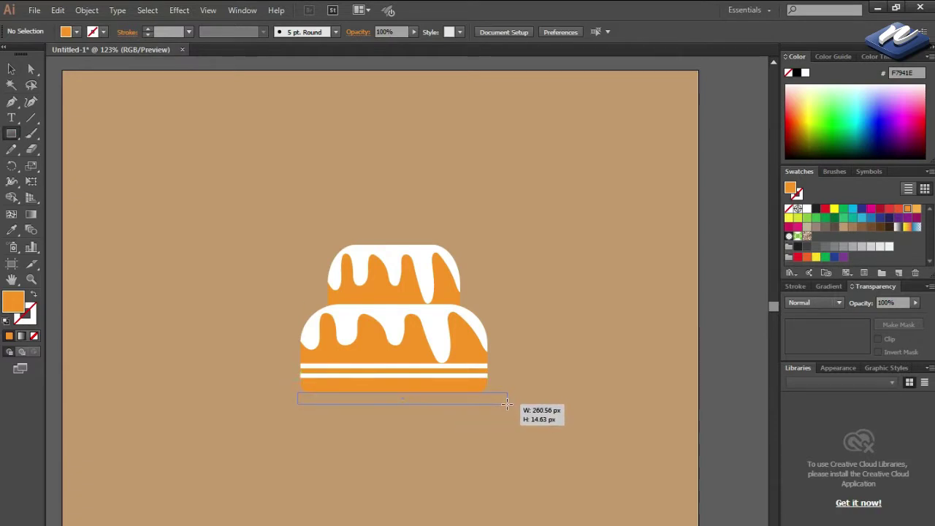
left_click_drag(506, 402, 491, 400)
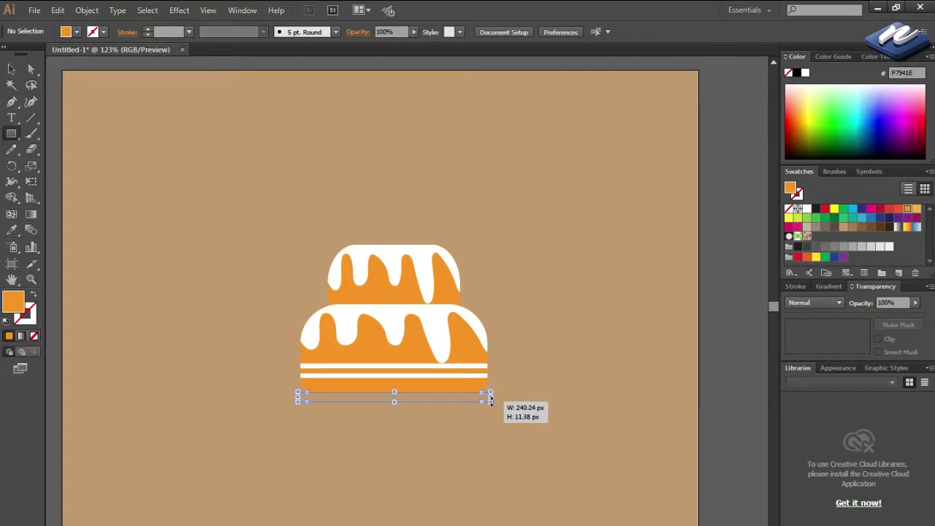
left_click(888, 211)
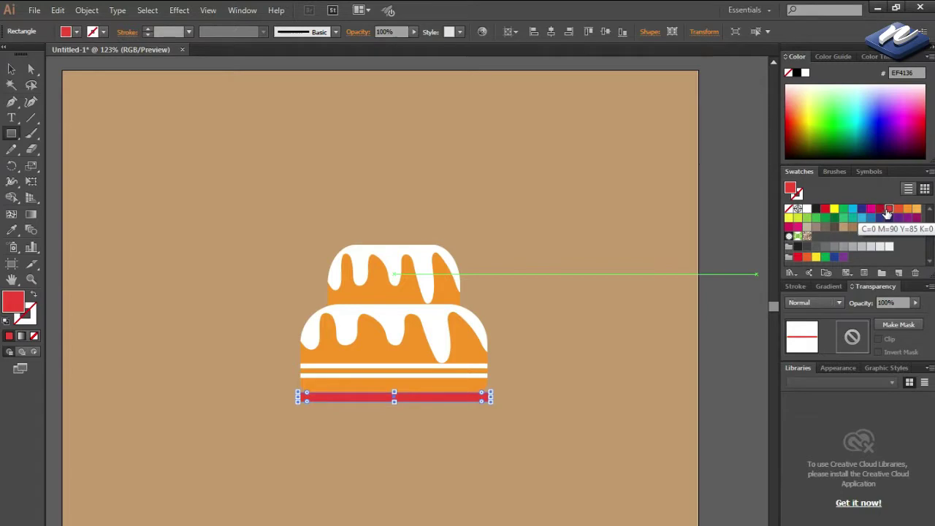
left_click(871, 209)
key("v")
left_click(634, 261)
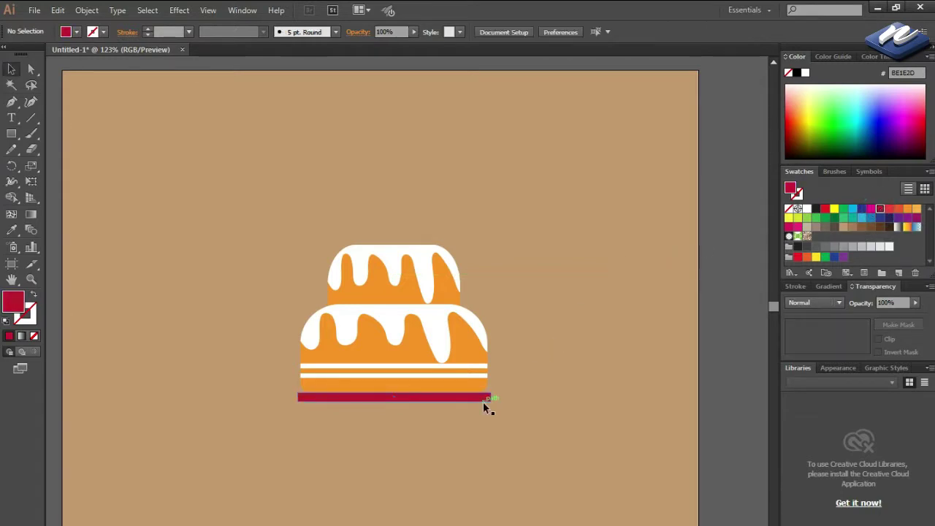
In Outline mode, nudge the tier's lower edge so it sits flush on the bar.
key("z")
left_click_drag(391, 388, 424, 427)
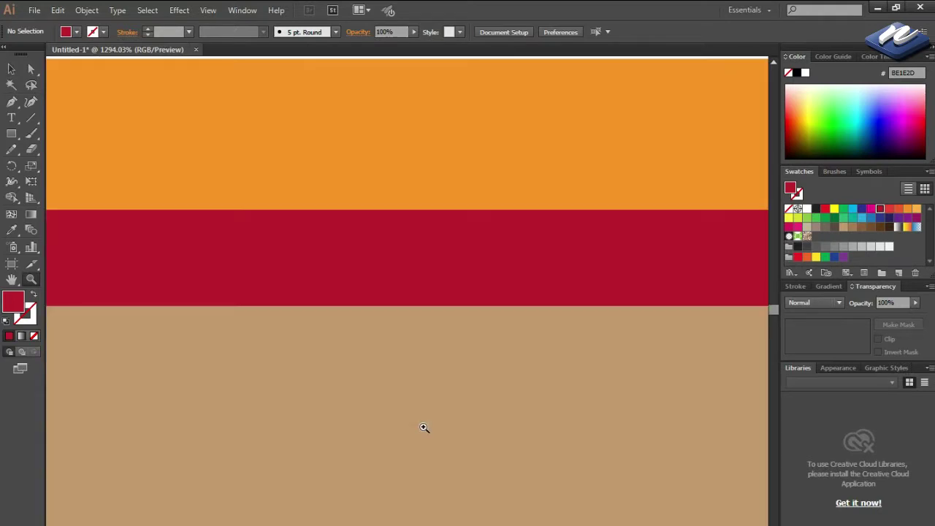
key("ctrl+y")
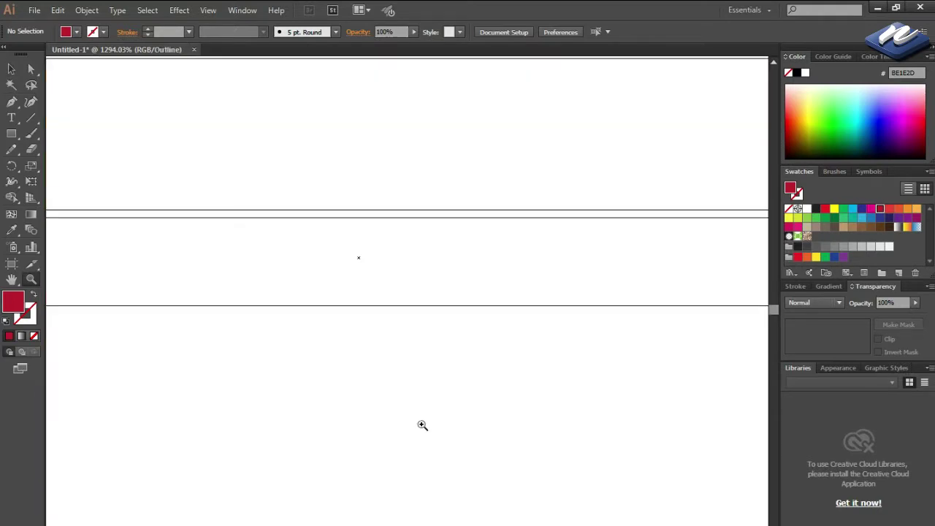
key("v")
left_click(417, 218)
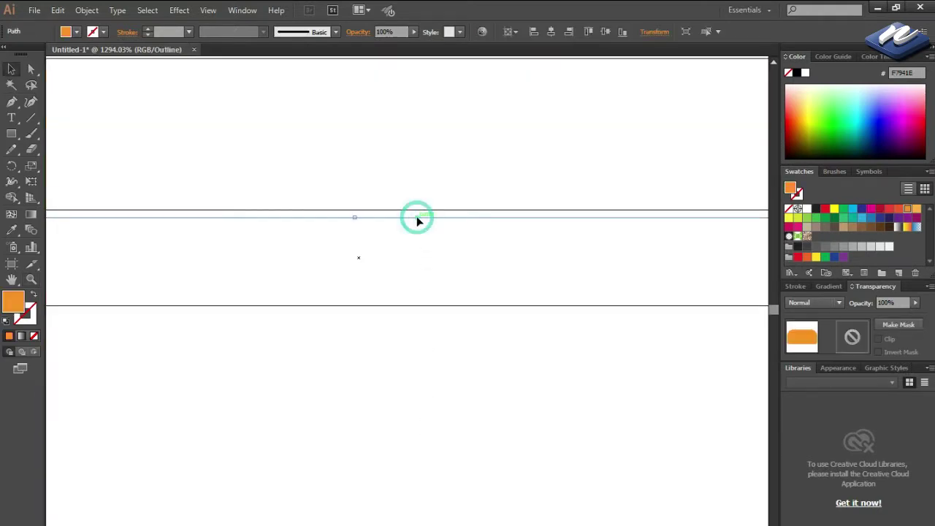
left_click_drag(417, 223, 418, 216)
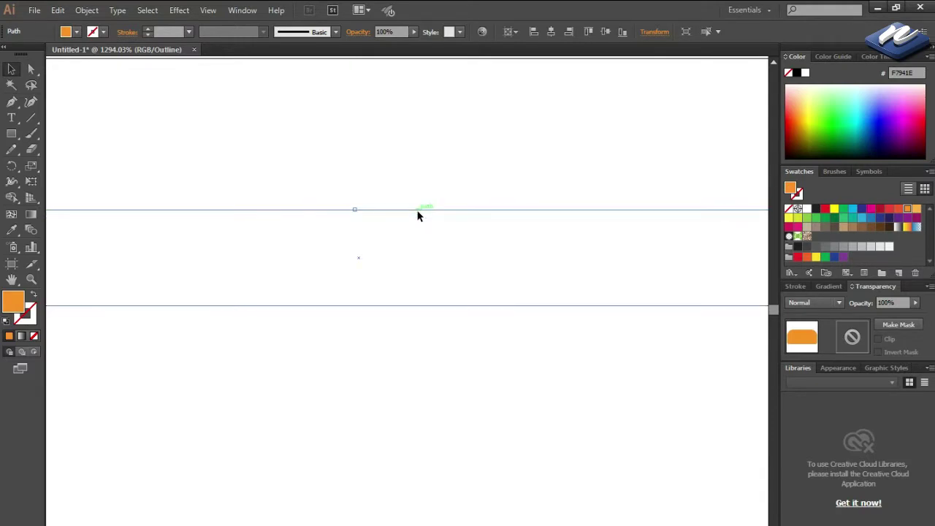
key("ctrl+0")
key("ctrl+y")
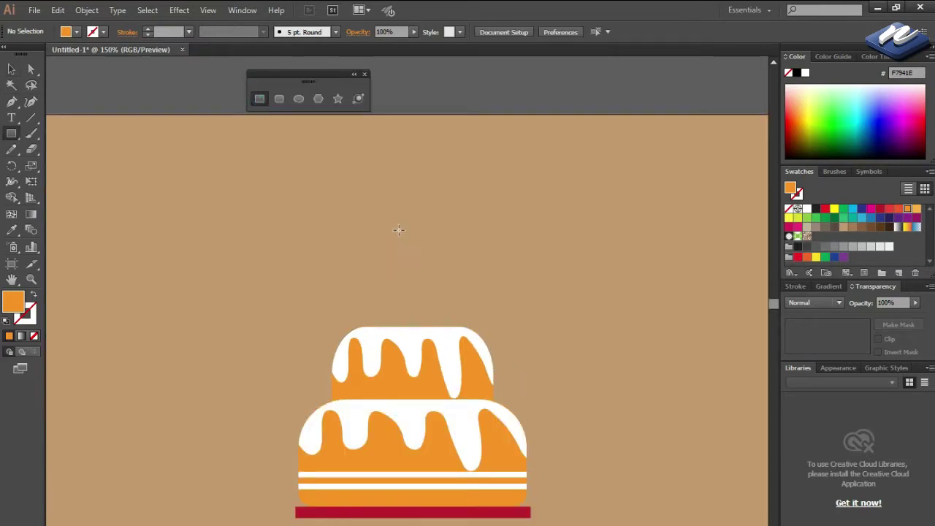
Draw a tall thin white candle rectangle above the cake.
mouse_move(406, 236)
left_mouse_down()
mouse_move(417, 327)
mouse_move(417, 300)
left_mouse_up()
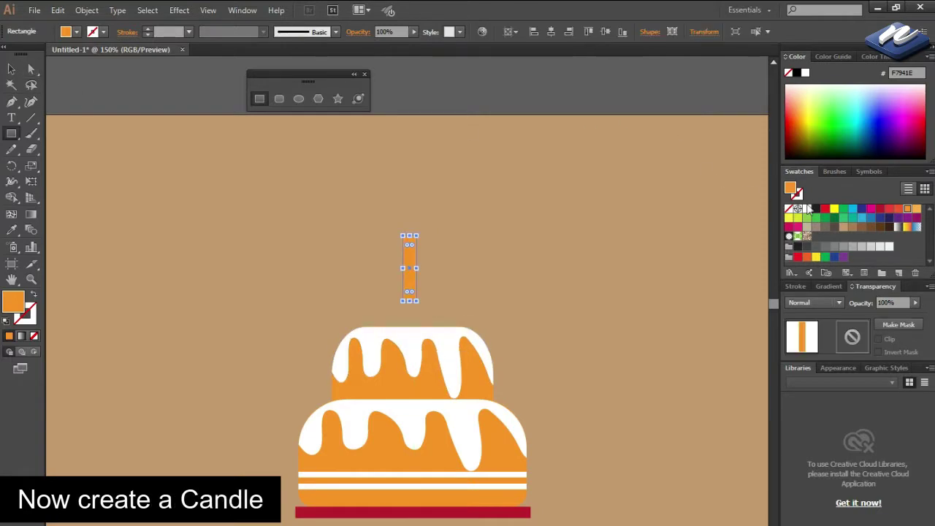
left_click(807, 209)
left_click(12, 69)
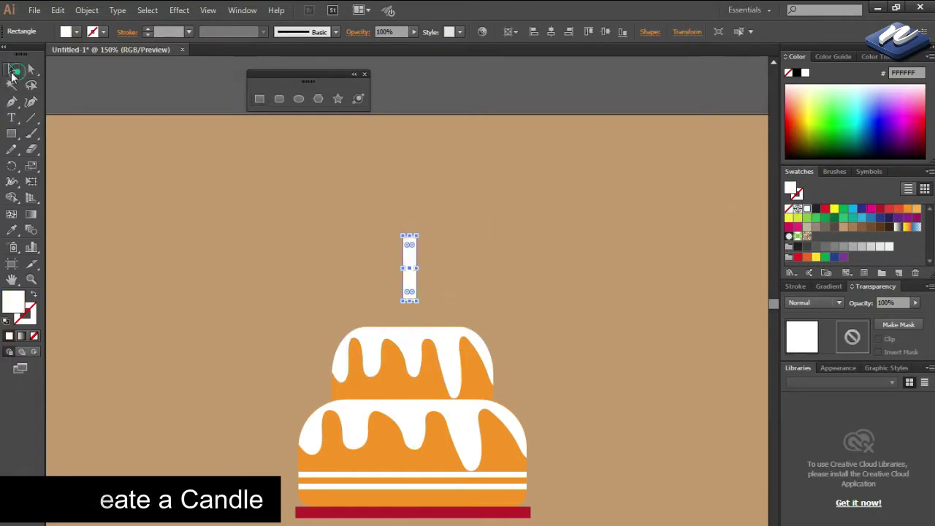
left_click(290, 223)
Draw a diagonal line across the candle's base with a 5 pt red stroke and no fill.
left_click(31, 117)
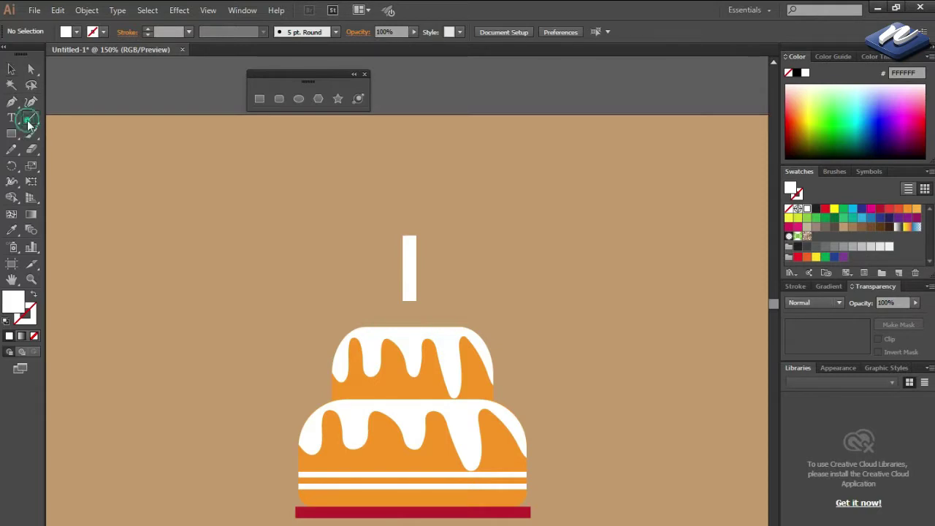
left_click_drag(402, 301, 424, 291)
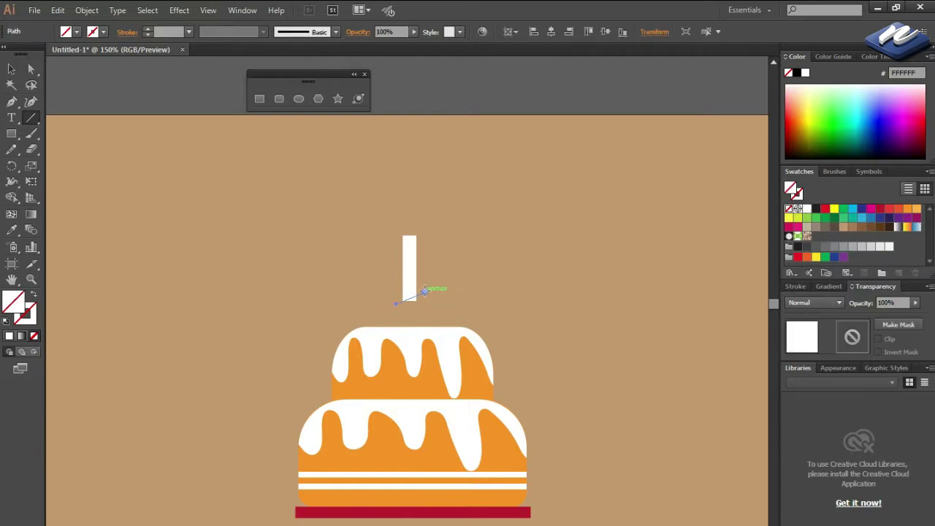
left_click(147, 29)
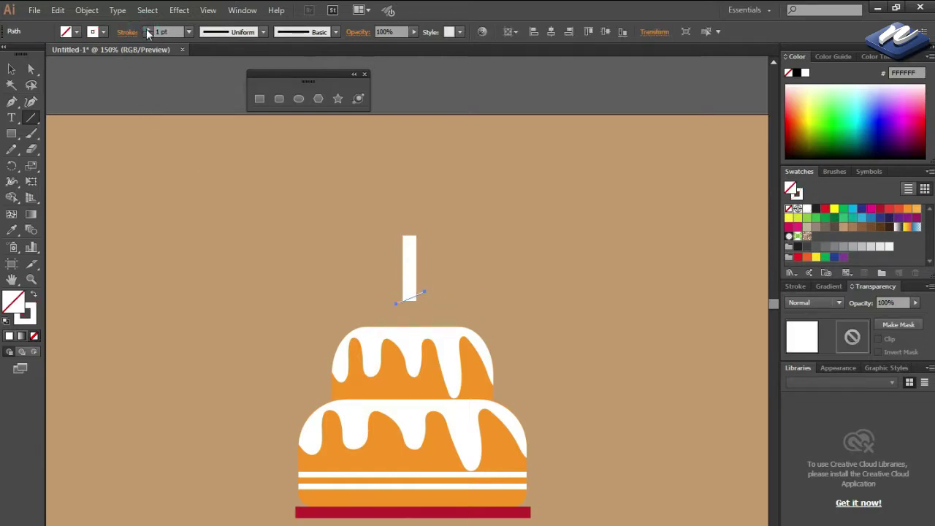
left_click(147, 29)
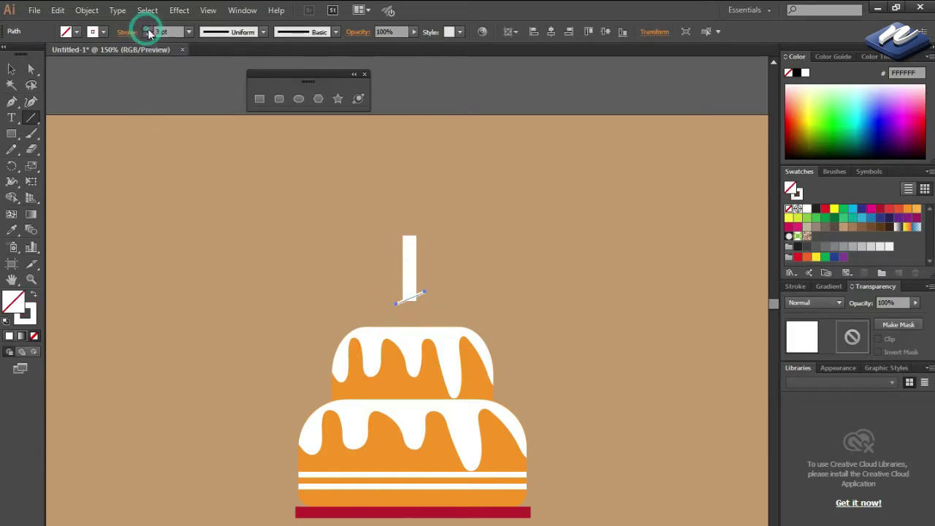
left_click(825, 209)
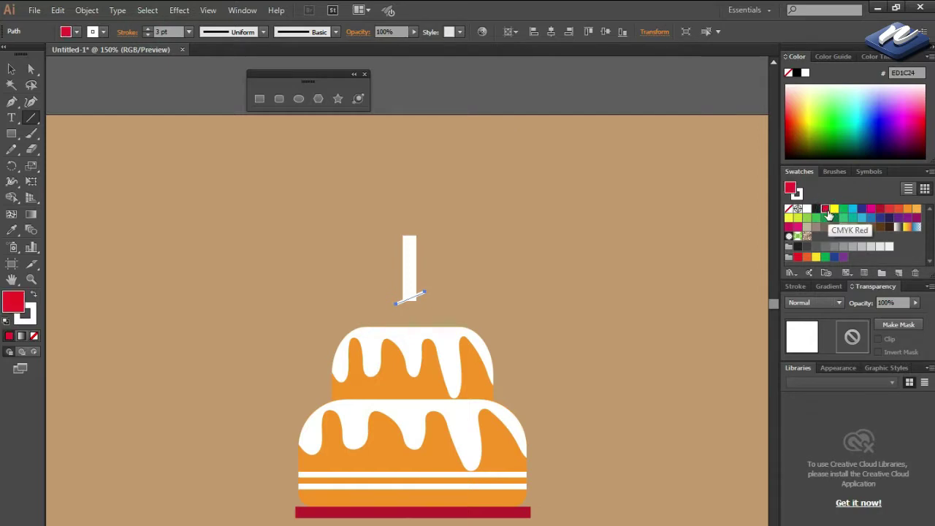
key("slash")
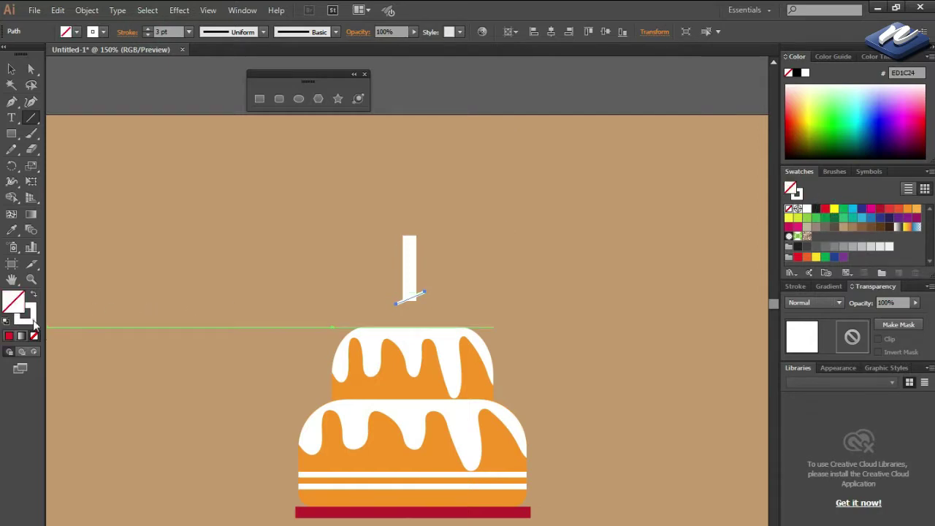
left_click(825, 210)
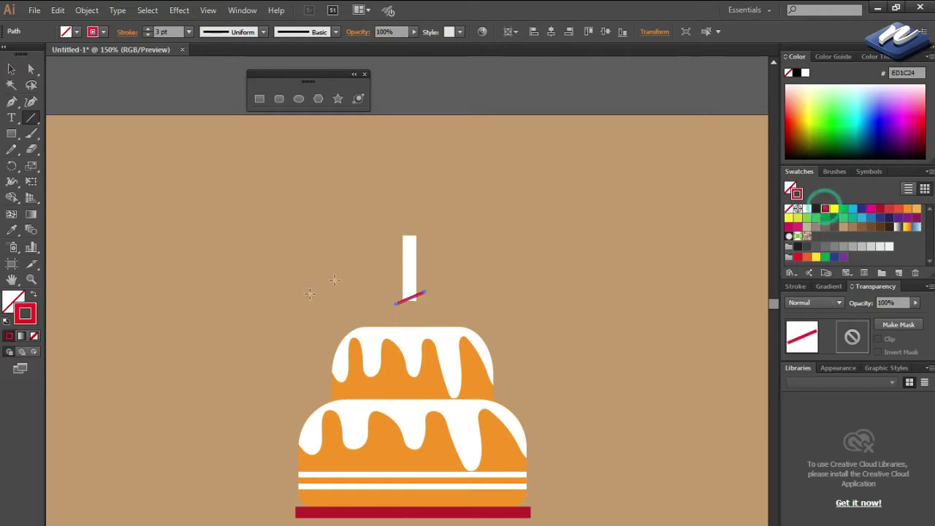
left_click(148, 30)
left_click(149, 30)
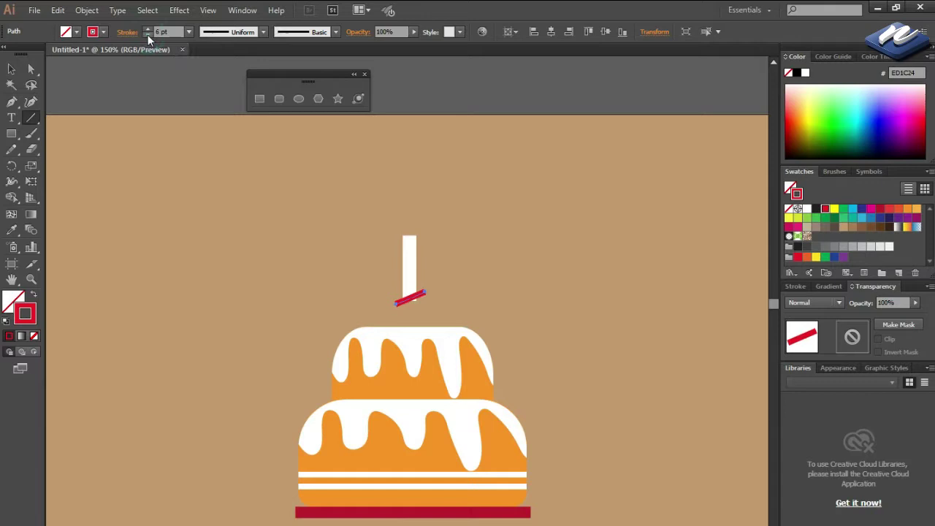
left_click(12, 69)
Repeat the red diagonal line up the candle into seven evenly spaced stripes.
key("z")
left_click_drag(309, 202, 486, 358)
left_click(12, 69)
left_click(467, 352)
left_click_drag(458, 354, 458, 319)
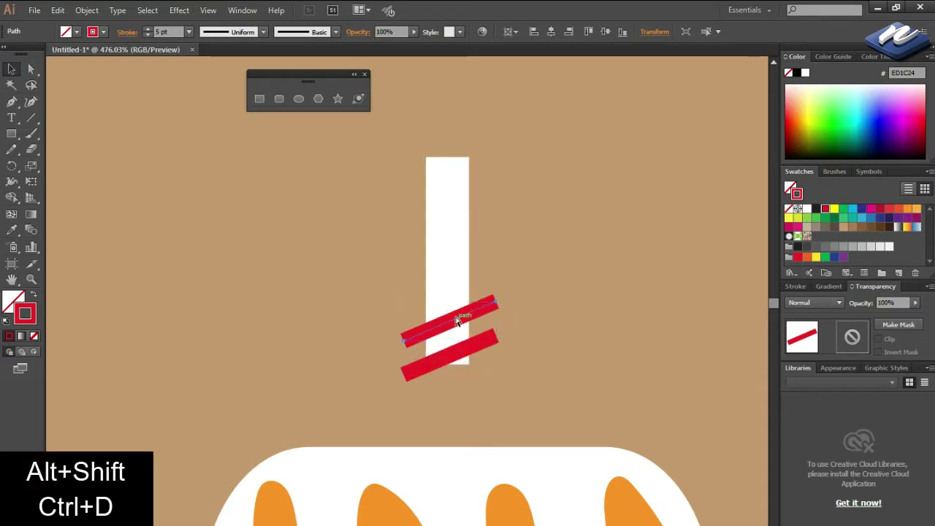
key("ctrl+d")
key("ctrl+d")
key("ctrl+d")
key("ctrl+d")
key("ctrl+d")
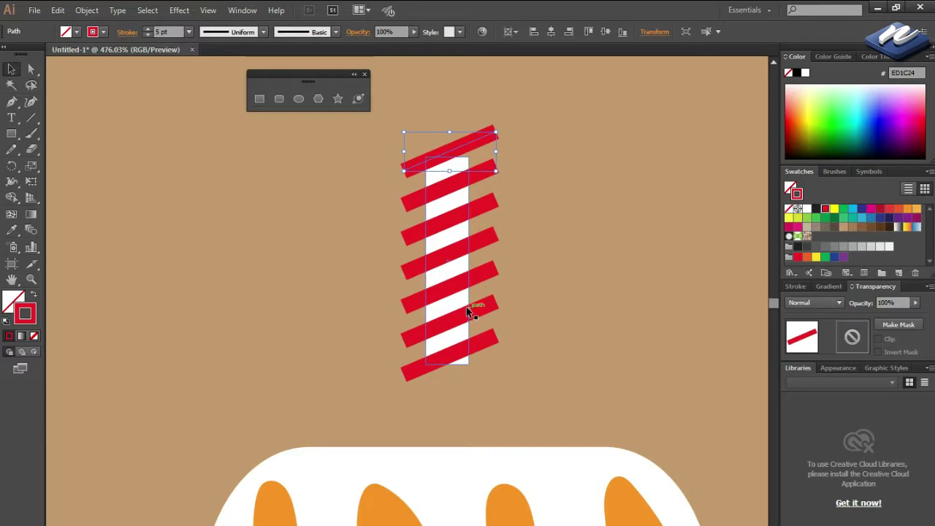
Expand the red stripe strokes into filled shapes and select them with the candle.
left_click(538, 106)
left_click_drag(475, 404, 484, 123)
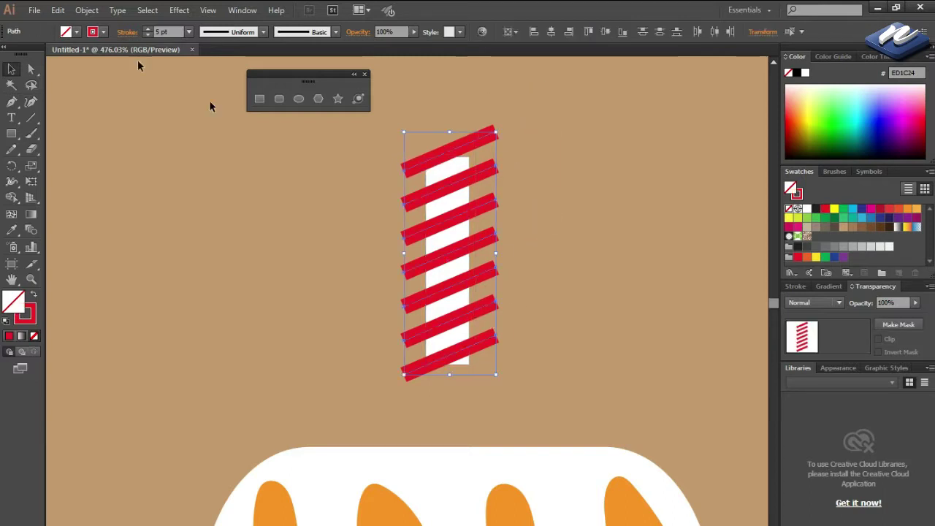
left_click(86, 10)
left_click(94, 151)
left_click(415, 361)
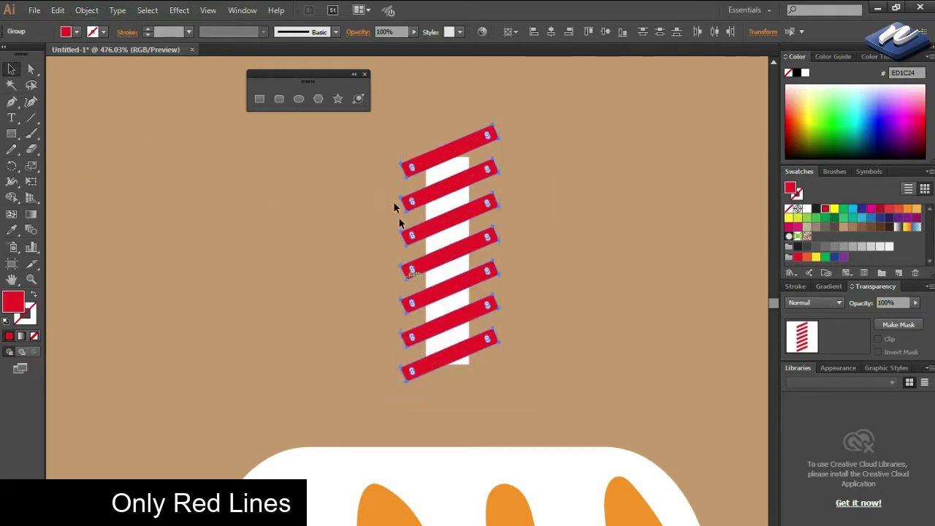
left_click(417, 101)
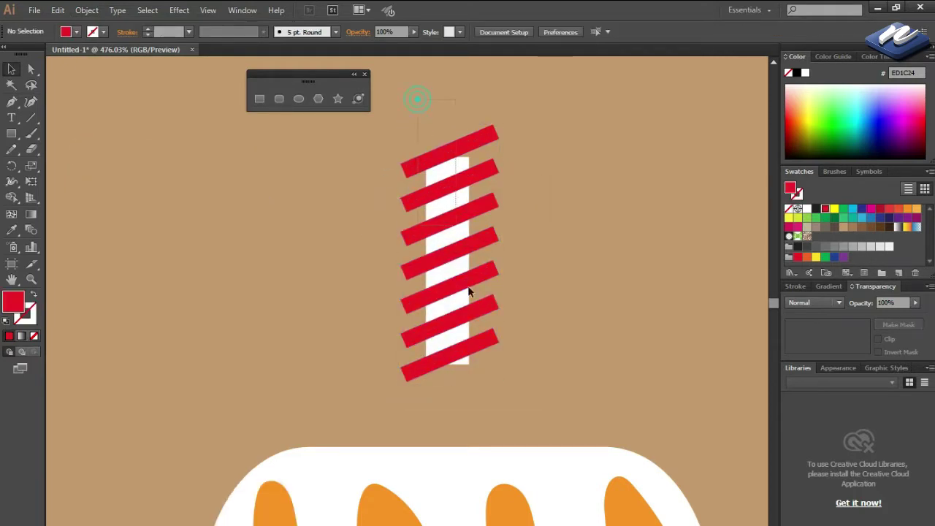
left_click_drag(418, 101, 480, 382)
Trim away the stripe parts sticking out on both sides of the candle.
left_click(11, 197)
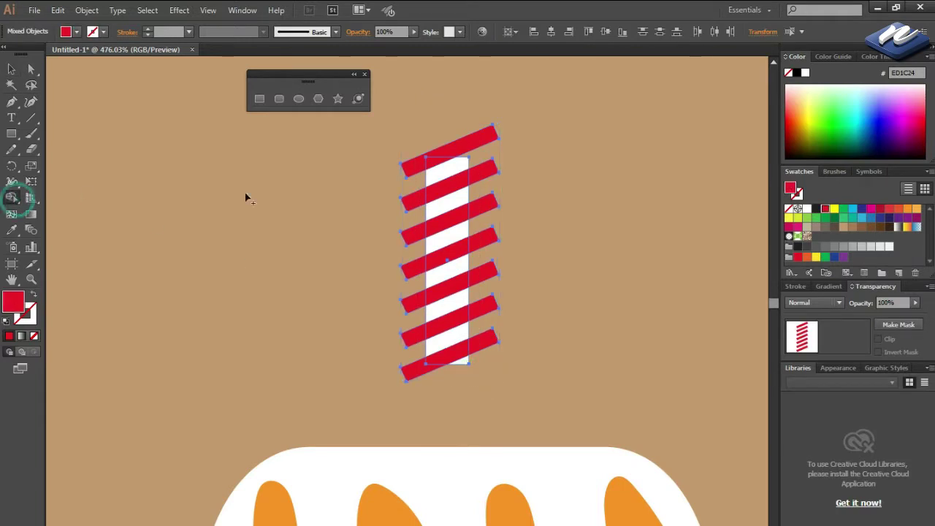
left_click_drag(475, 216, 475, 369)
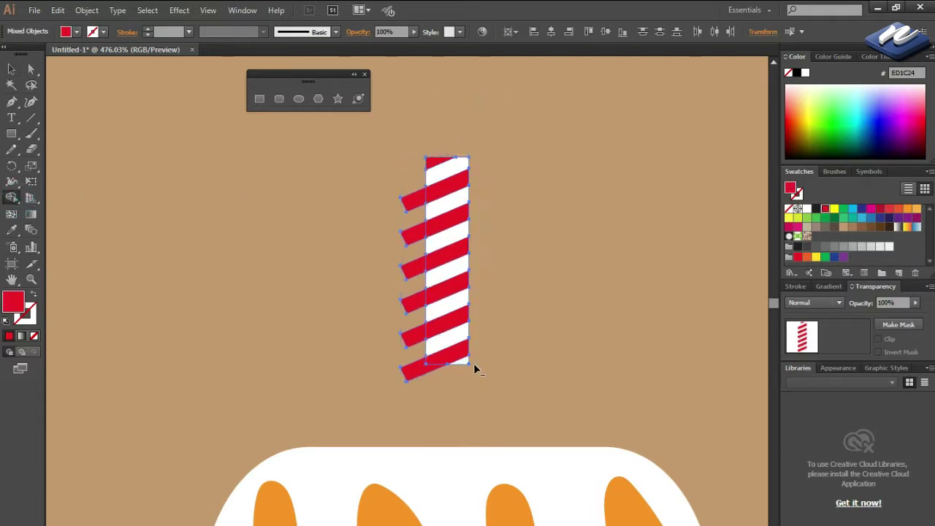
left_click_drag(407, 124, 414, 379)
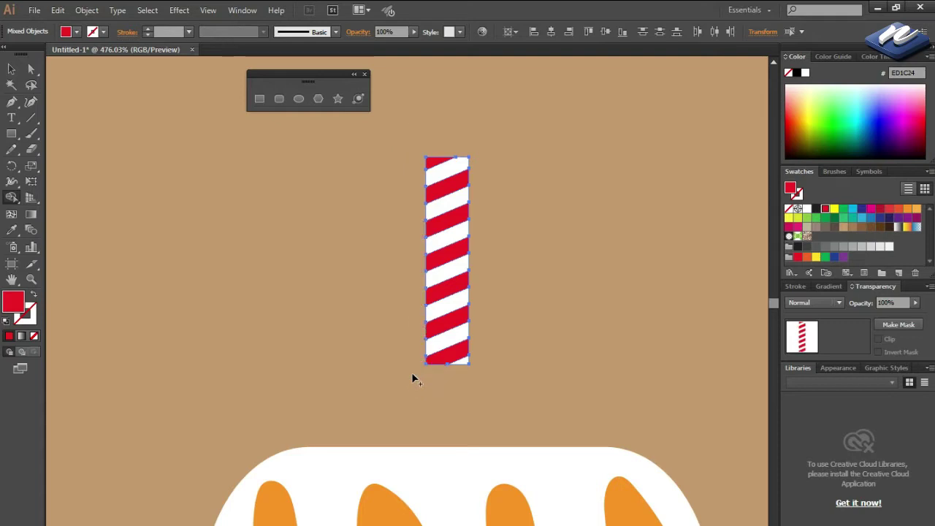
key("v")
left_click(374, 342)
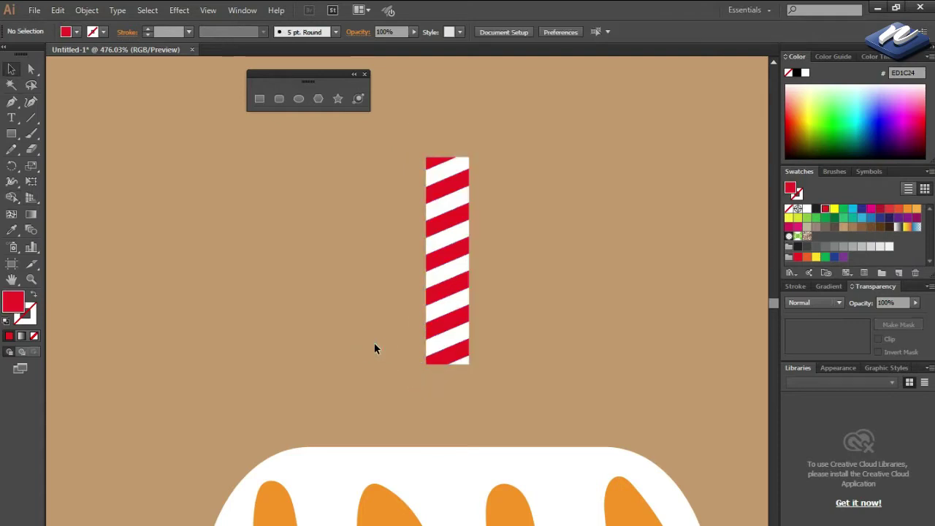
key("ctrl+0")
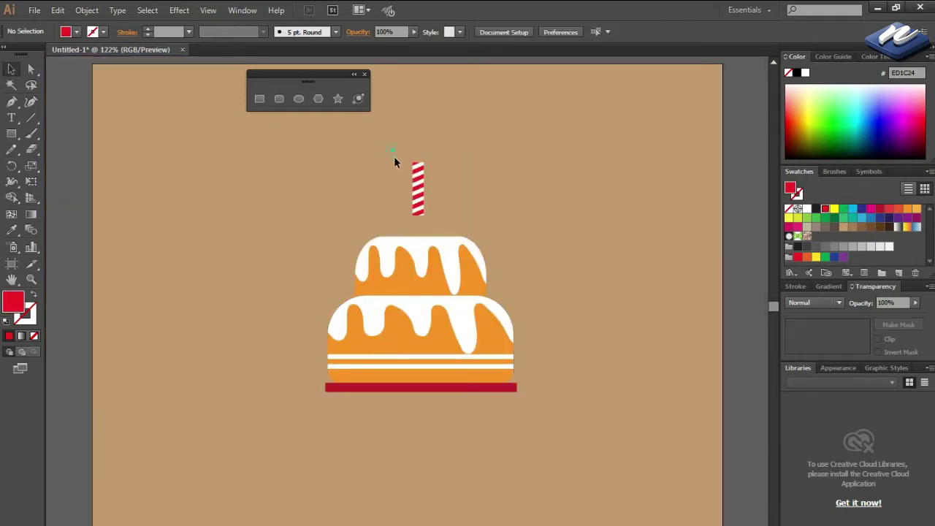
Group the striped candle and move it down onto the top cake tier.
left_click_drag(393, 156, 449, 228)
right_click(418, 202)
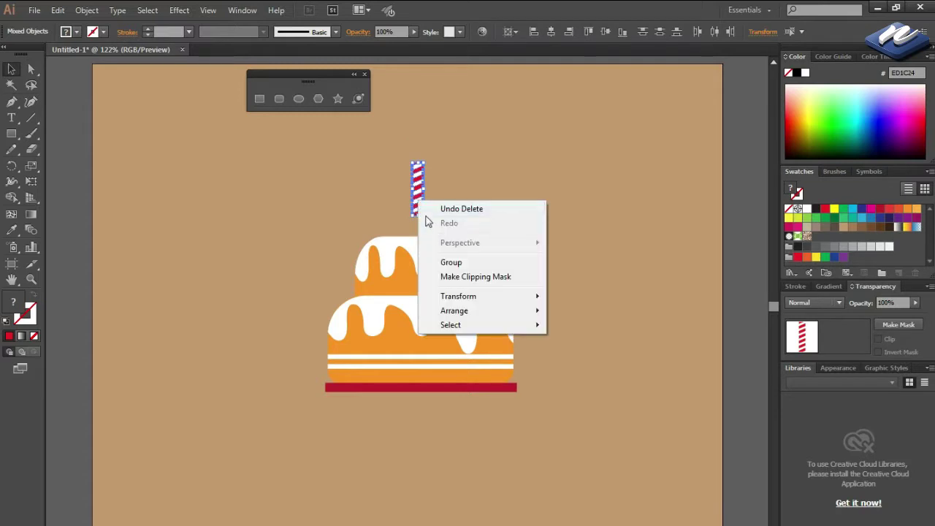
left_click(450, 262)
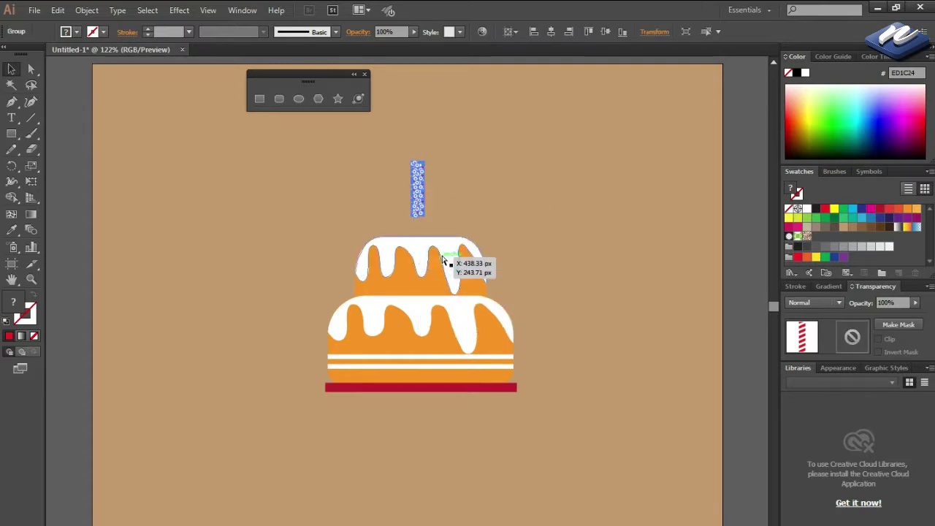
key("ctrl+plus")
key("ctrl+plus")
scroll(468, 221, "up", 2)
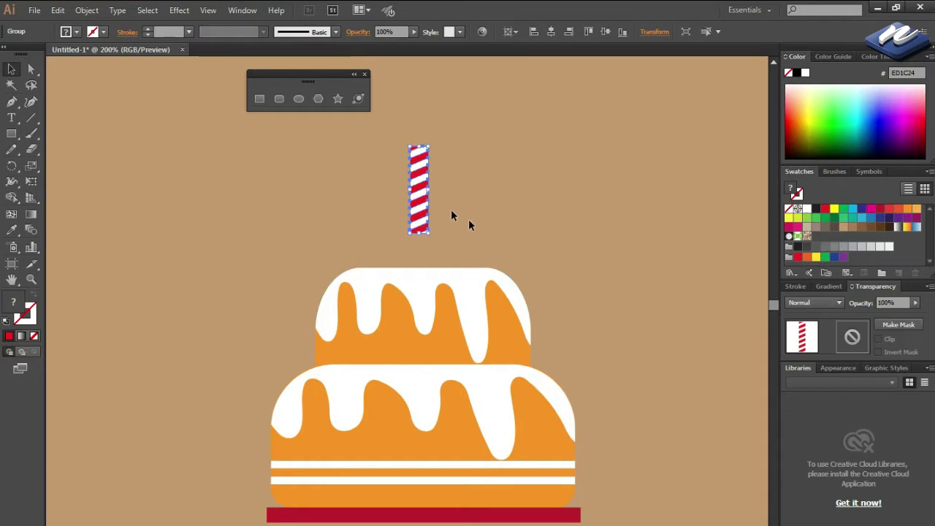
left_click_drag(419, 202, 421, 249)
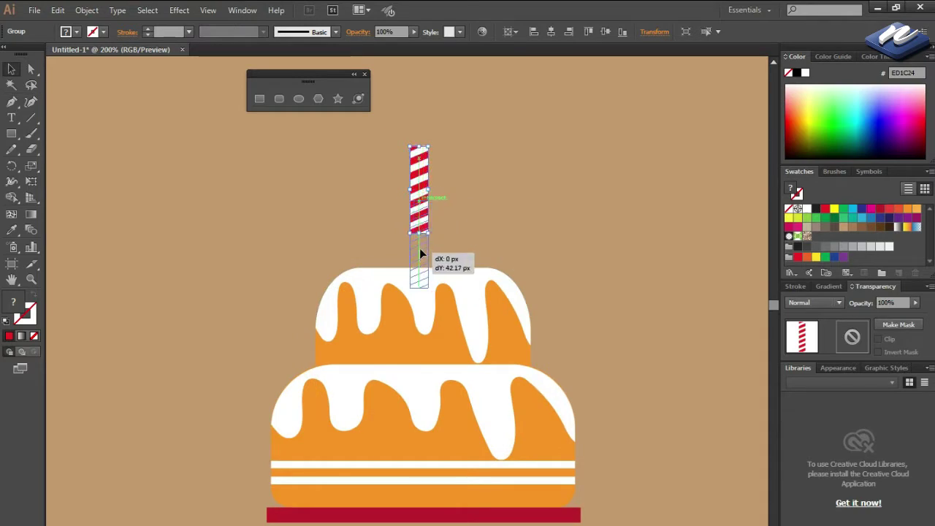
left_click(465, 248)
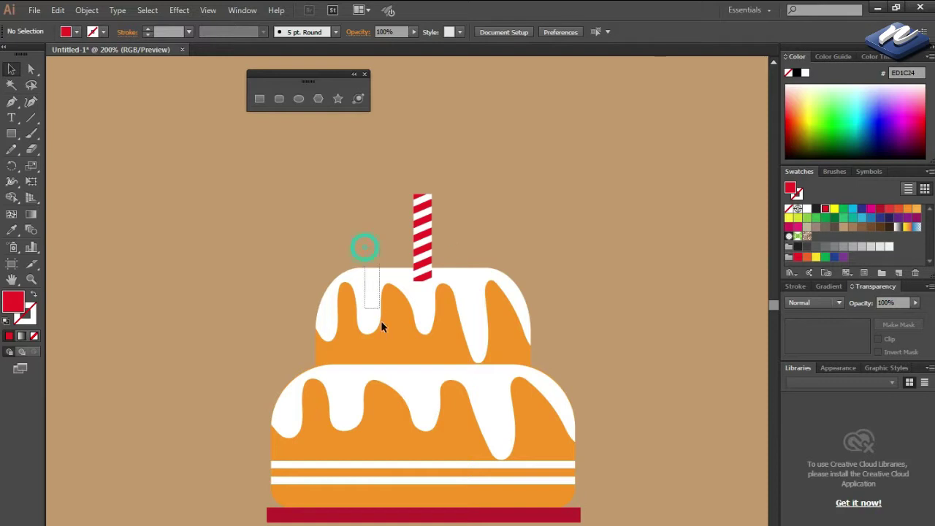
left_click_drag(387, 349, 373, 521)
Group the cake pieces and centre the candle horizontally over the cake.
right_click(386, 407)
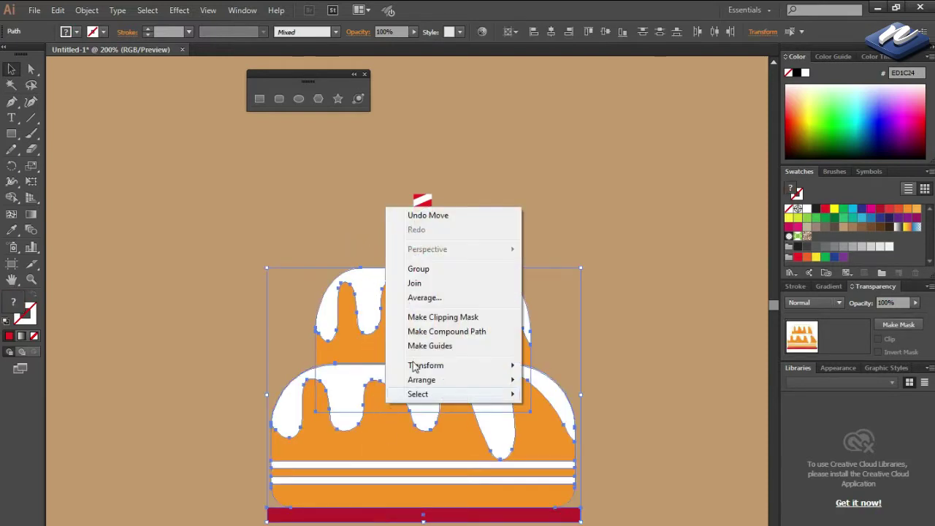
left_click(424, 267)
left_click(458, 228)
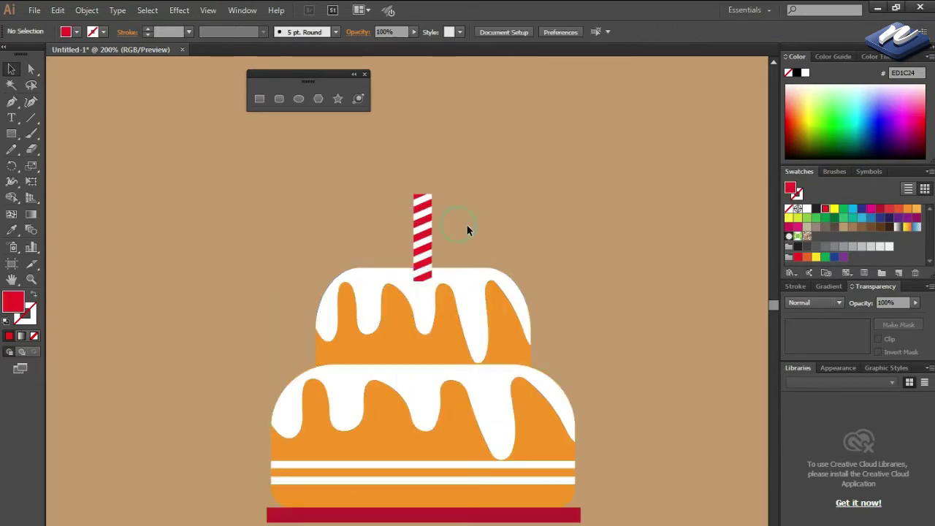
left_click(442, 304)
left_click(551, 33)
Bring the cake group to the front so it hides the candle's base.
left_click(541, 144)
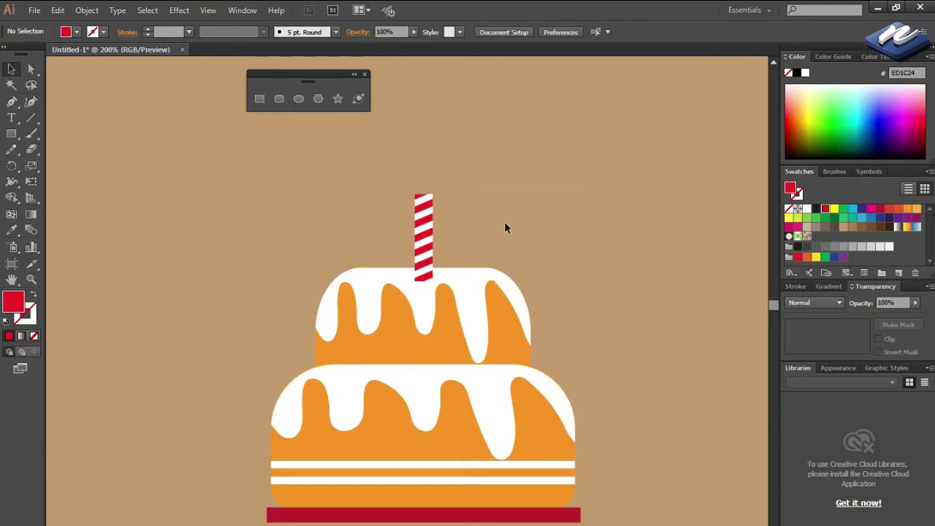
left_click_drag(478, 239, 487, 375)
right_click(487, 376)
left_click(522, 482)
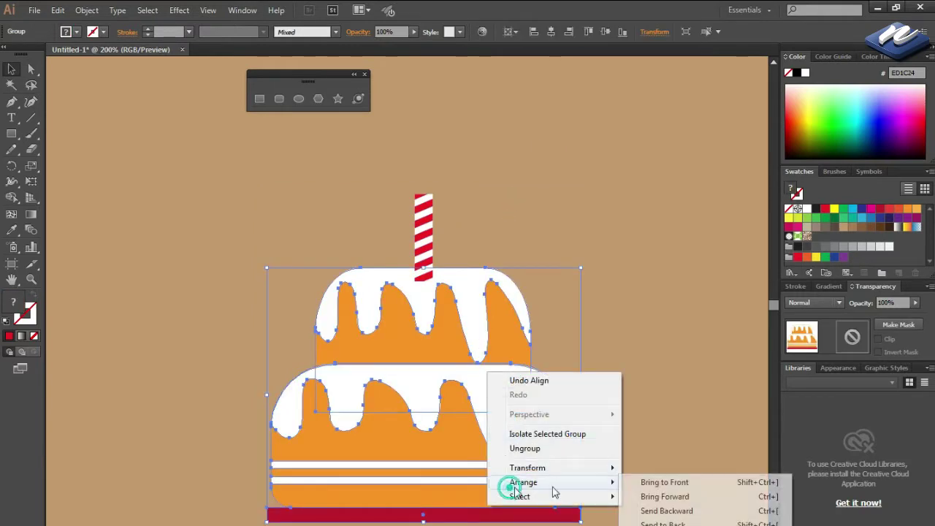
left_click(664, 482)
left_click(648, 373)
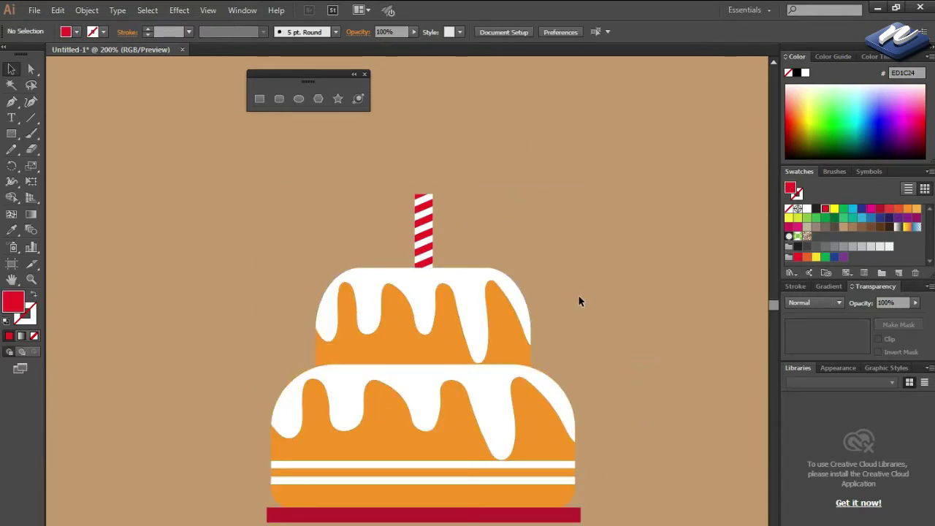
Draw a thin grey rounded-rectangle wick above the candle top.
key("z")
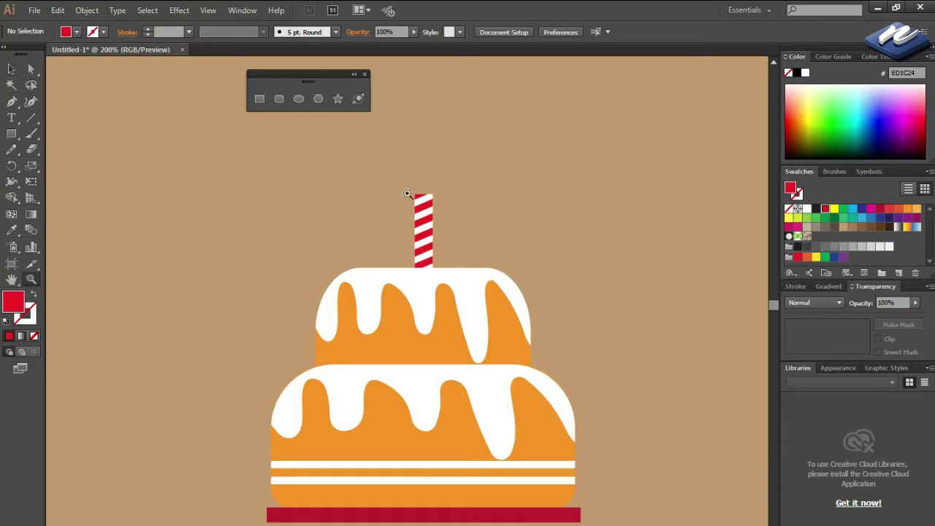
left_click_drag(380, 149, 479, 283)
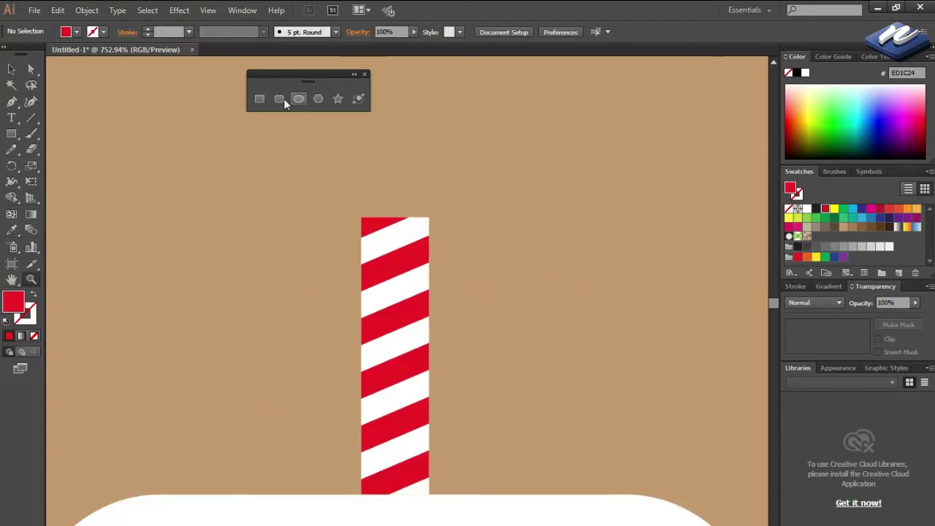
left_click(280, 99)
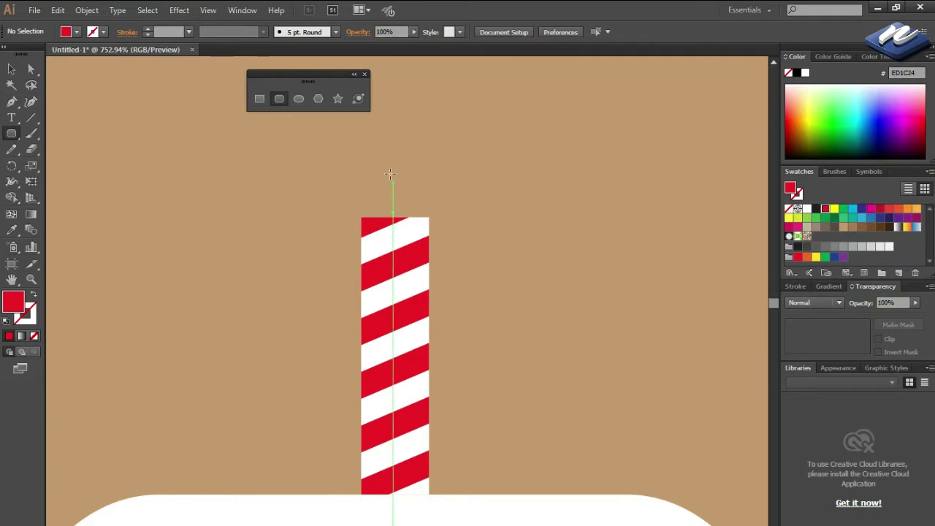
left_click_drag(388, 167, 400, 235)
key("v")
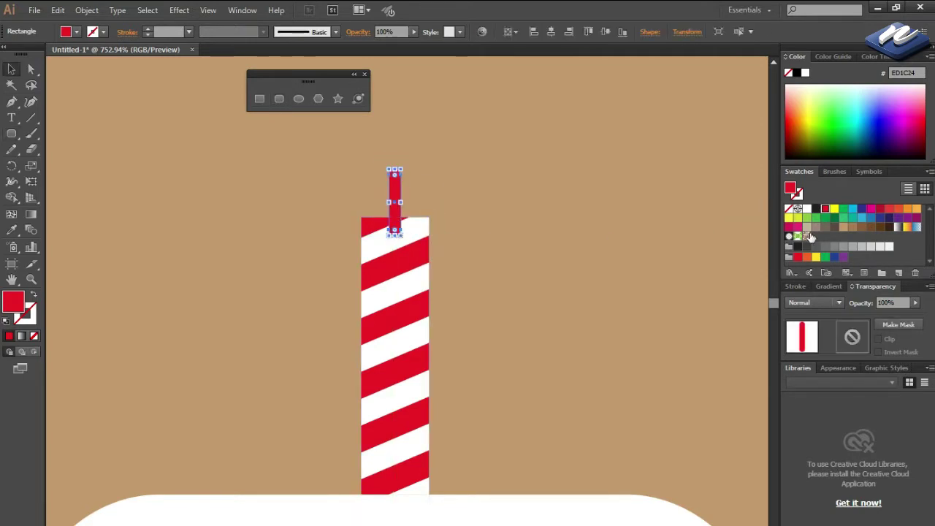
left_click(833, 248)
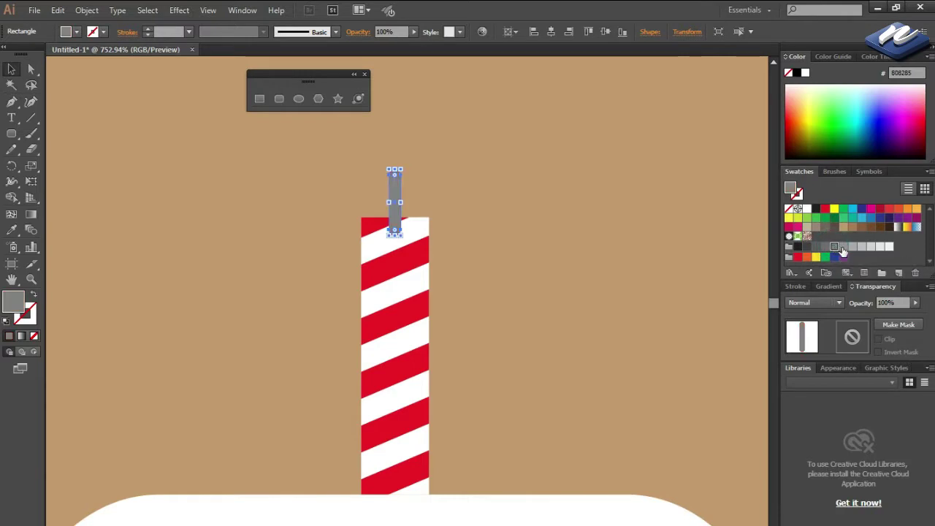
left_click(842, 249)
left_click(598, 204)
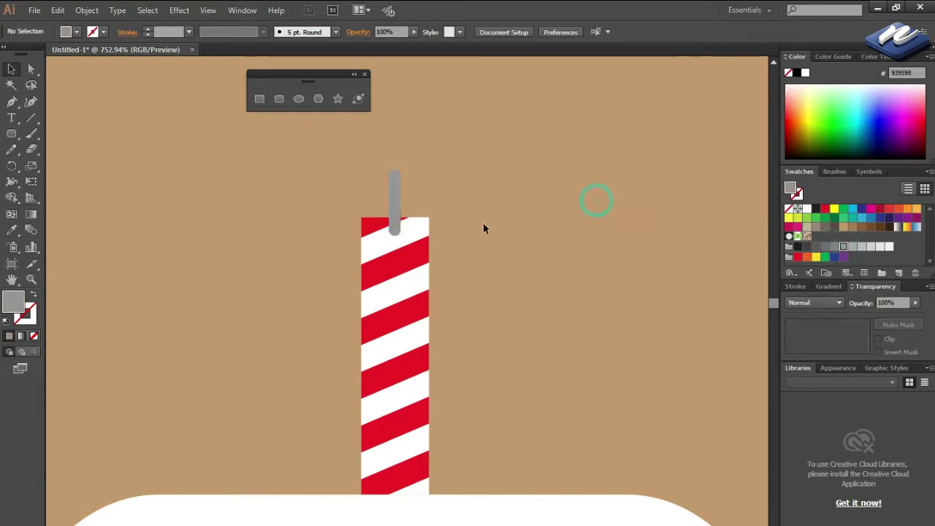
Bring the striped candle to the front so it covers the wick's base.
left_click(428, 240)
right_click(420, 503)
left_click(442, 495)
left_click(573, 497)
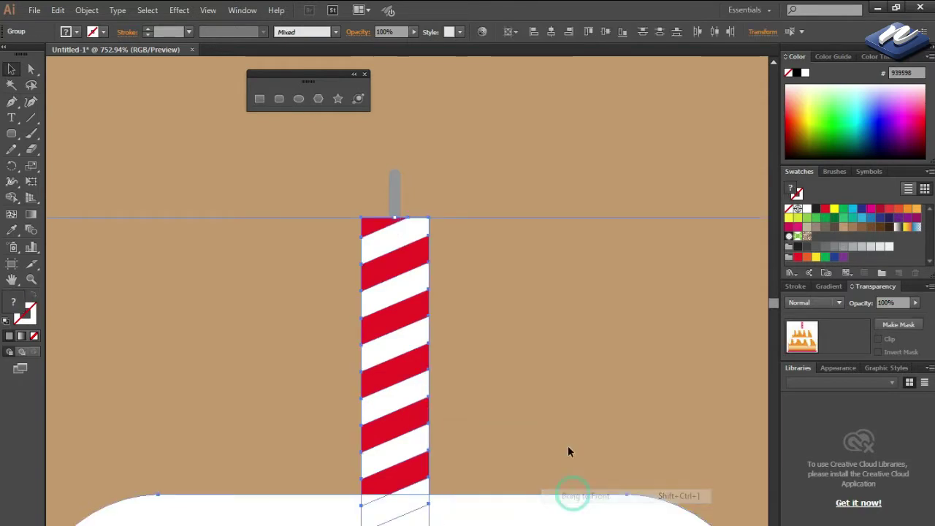
left_click(525, 191)
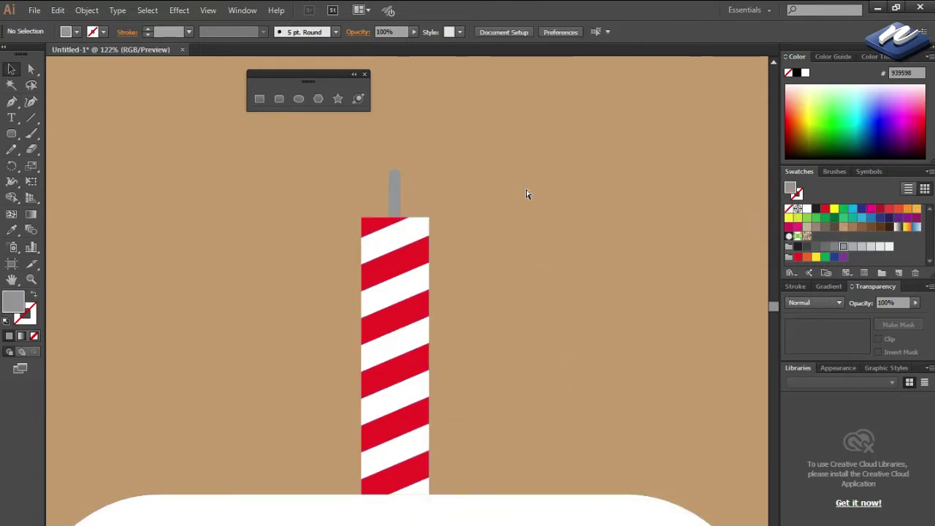
key("ctrl+0")
key("ctrl+plus")
key("ctrl+plus")
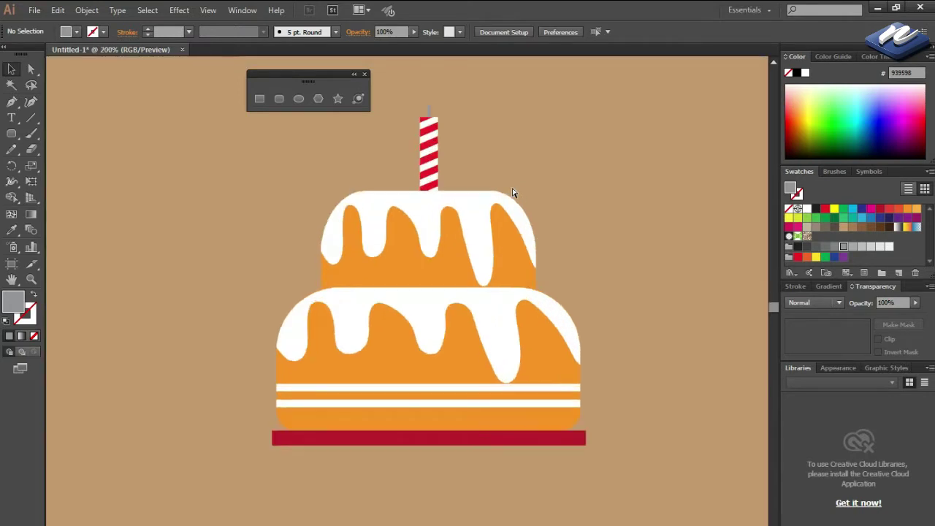
key("ctrl+plus")
mouse_move(539, 187)
left_mouse_down()
mouse_move(401, 461)
mouse_move(457, 459)
left_mouse_up()
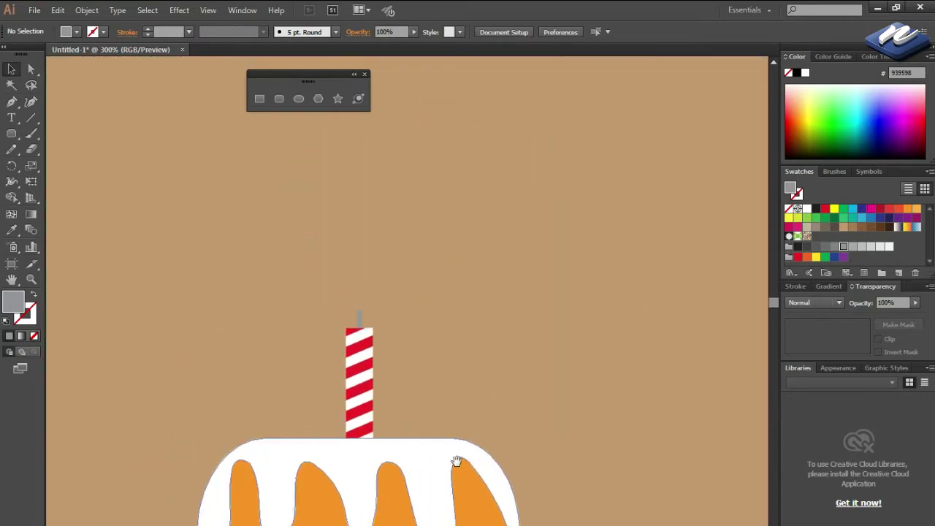
key("ctrl+minus")
key("ctrl+minus")
left_click_drag(251, 273, 234, 167)
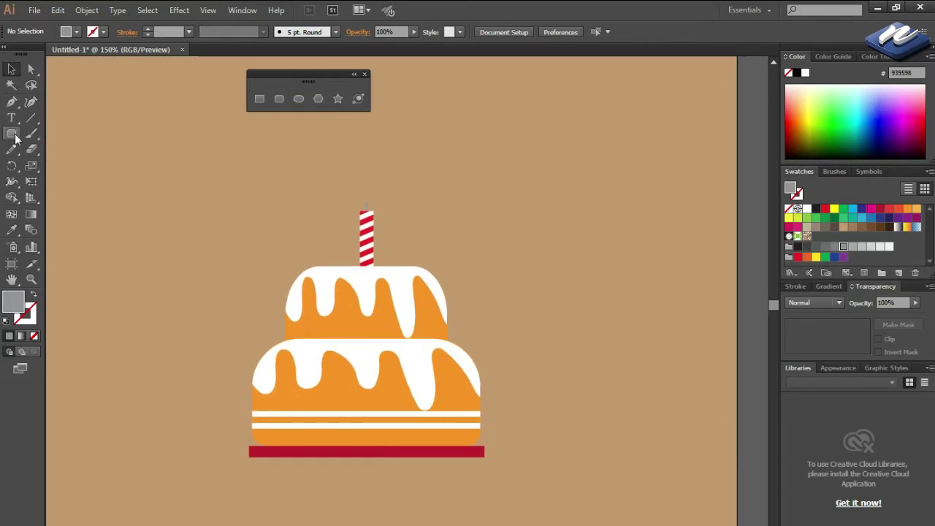
Draw an orange circle beside the cake as the flame's starting shape.
left_click(304, 100)
mouse_move(505, 178)
left_mouse_down()
mouse_move(603, 295)
mouse_move(600, 288)
left_mouse_up()
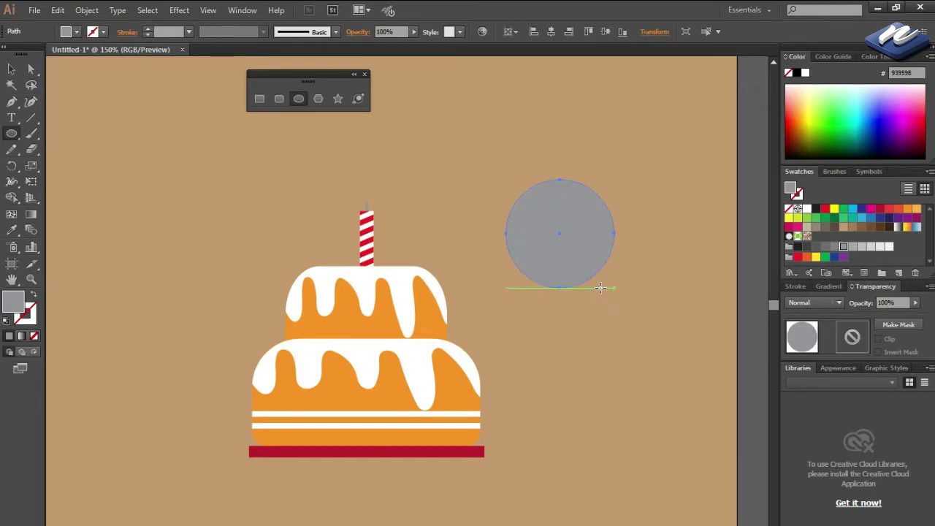
key("v")
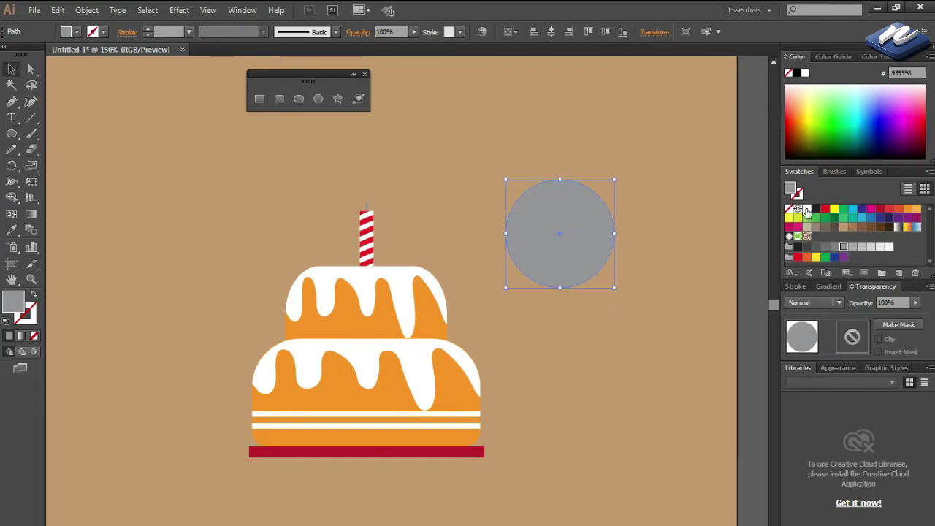
left_click(825, 209)
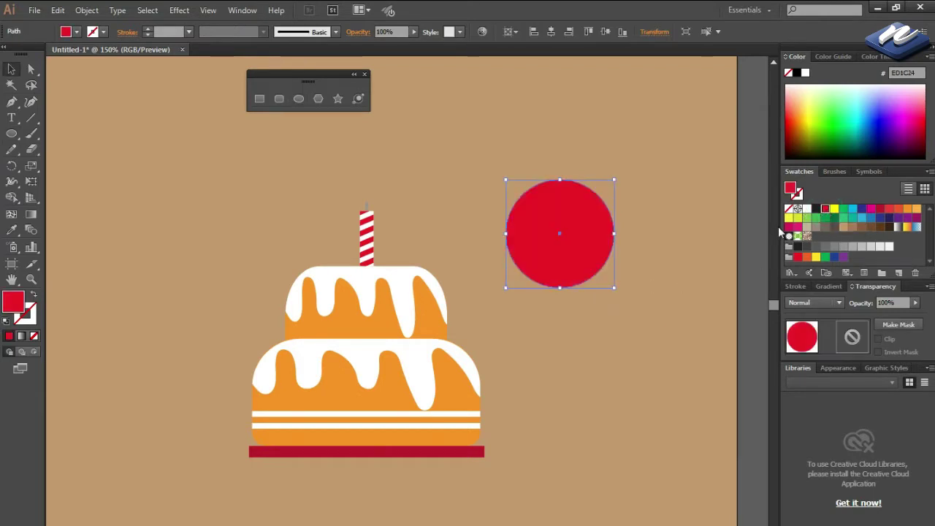
left_click(916, 209)
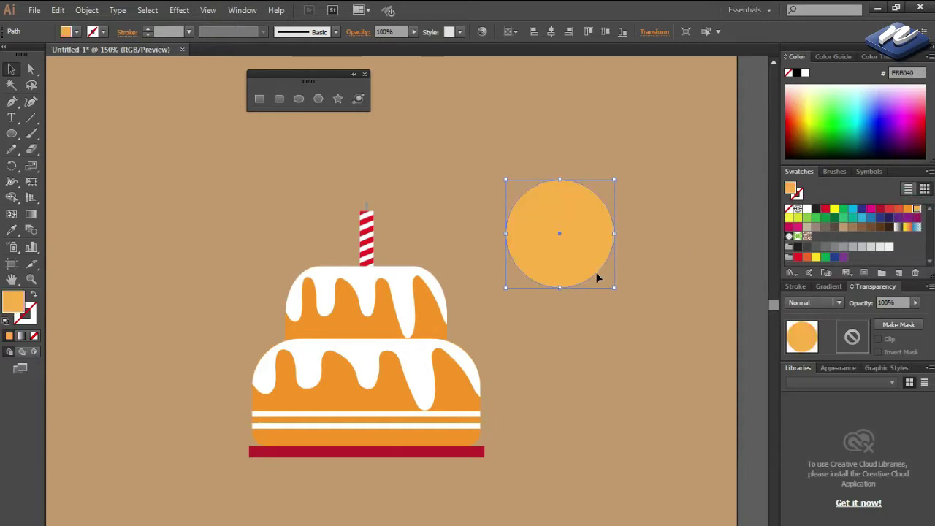
left_click_drag(573, 250, 560, 233)
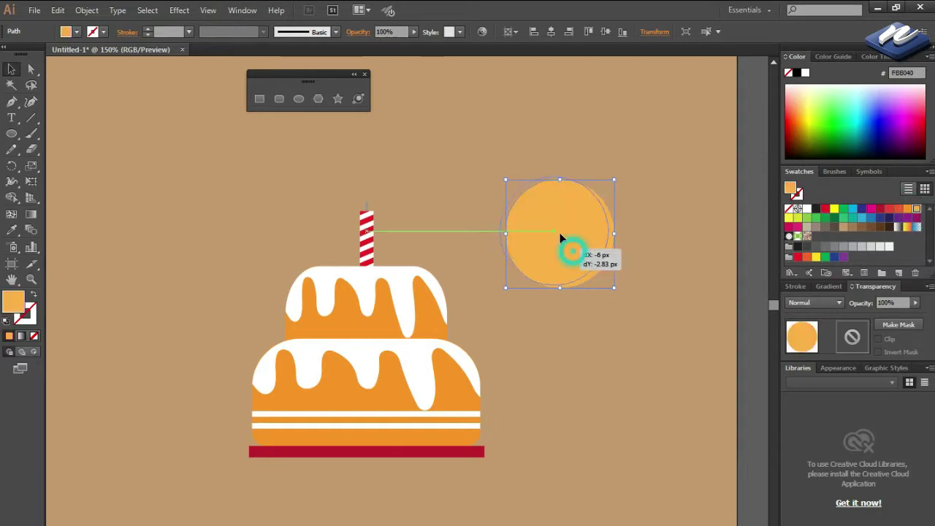
left_click(196, 155)
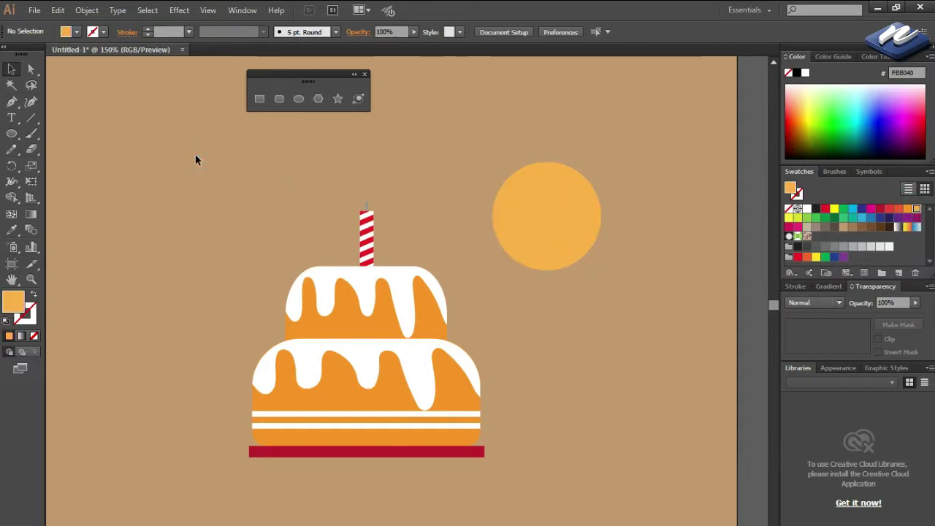
Reshape the circle's top anchor and handles into a pointed flame tip.
left_click(31, 71)
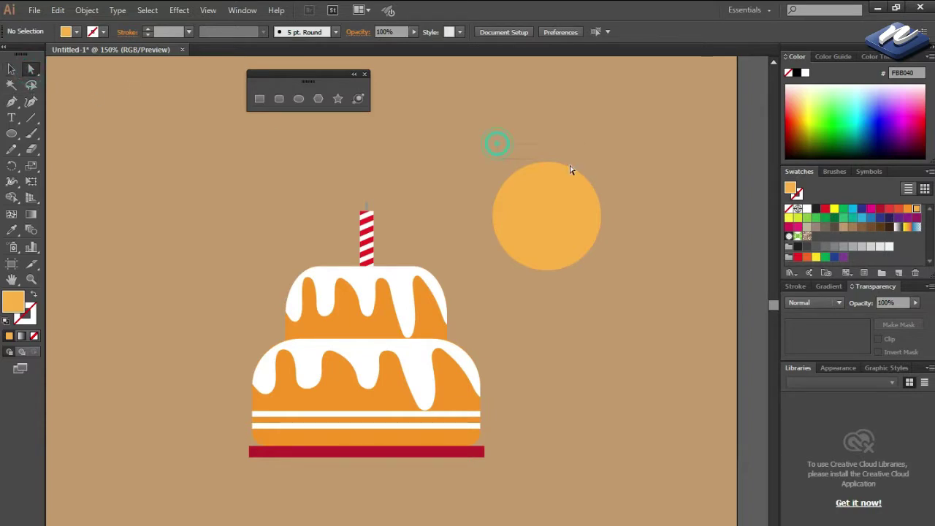
left_click_drag(570, 169, 603, 181)
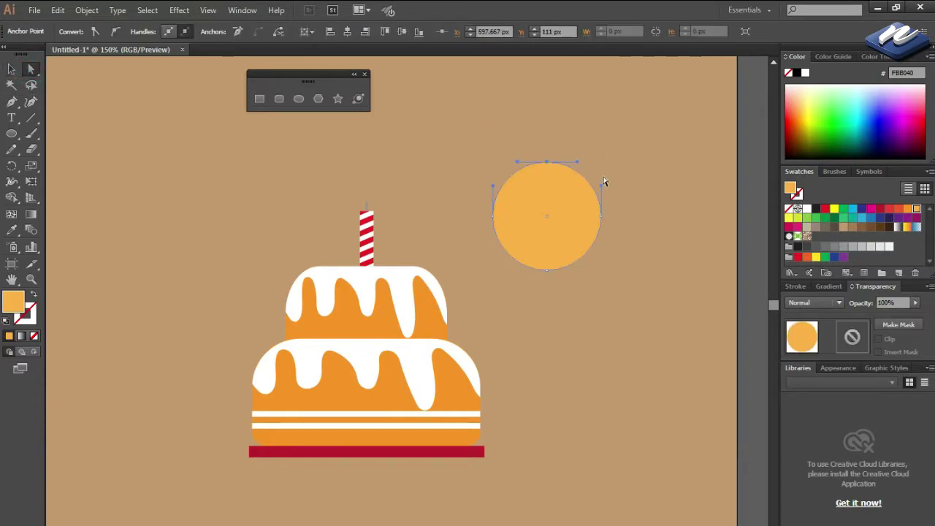
left_click(12, 102)
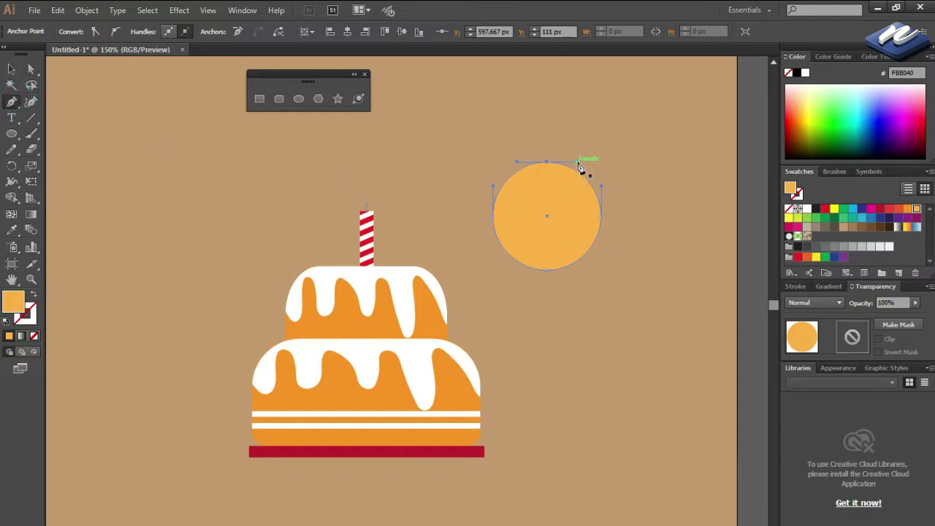
mouse_move(578, 165)
left_mouse_down()
mouse_move(561, 205)
mouse_move(549, 206)
left_mouse_up()
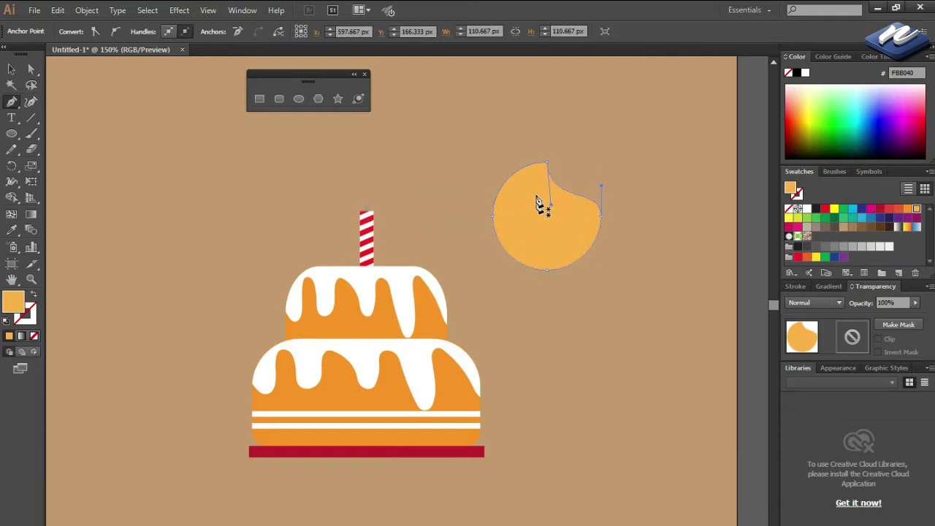
key("a")
left_click(546, 162)
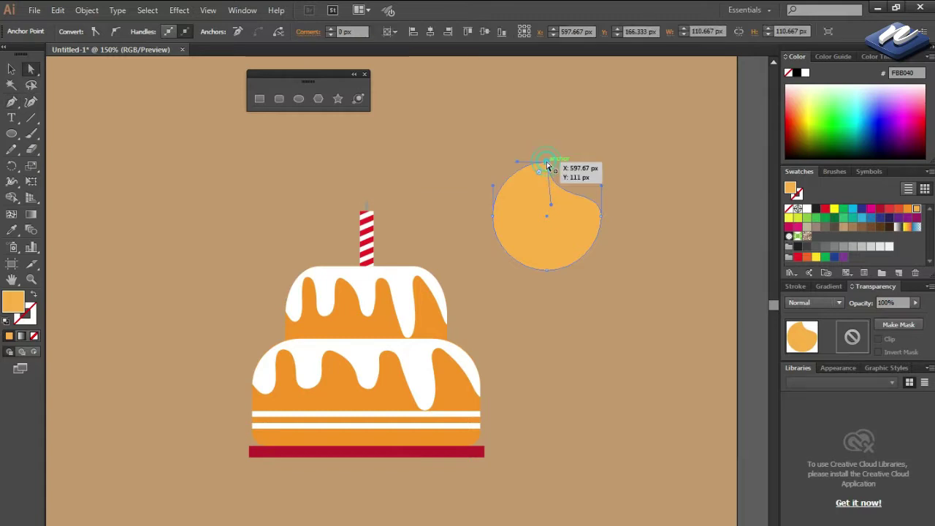
key("p")
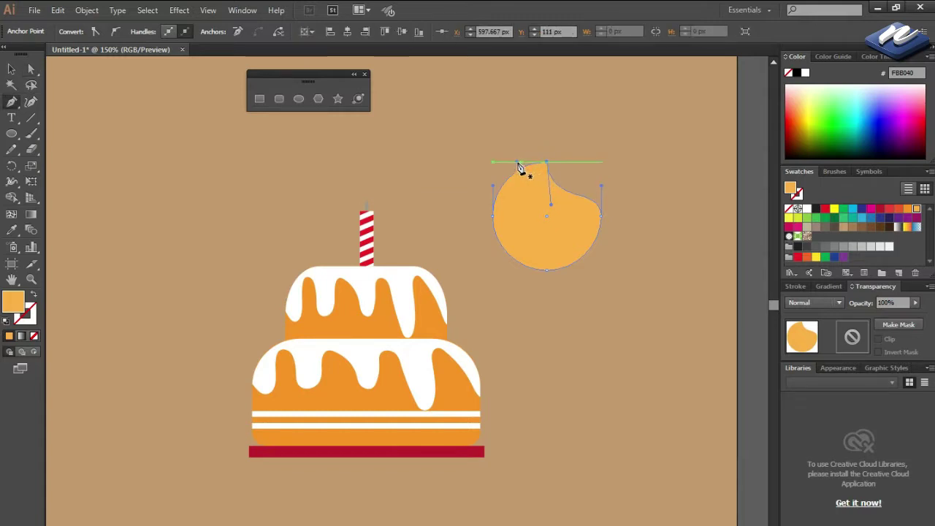
left_click_drag(521, 183, 517, 198)
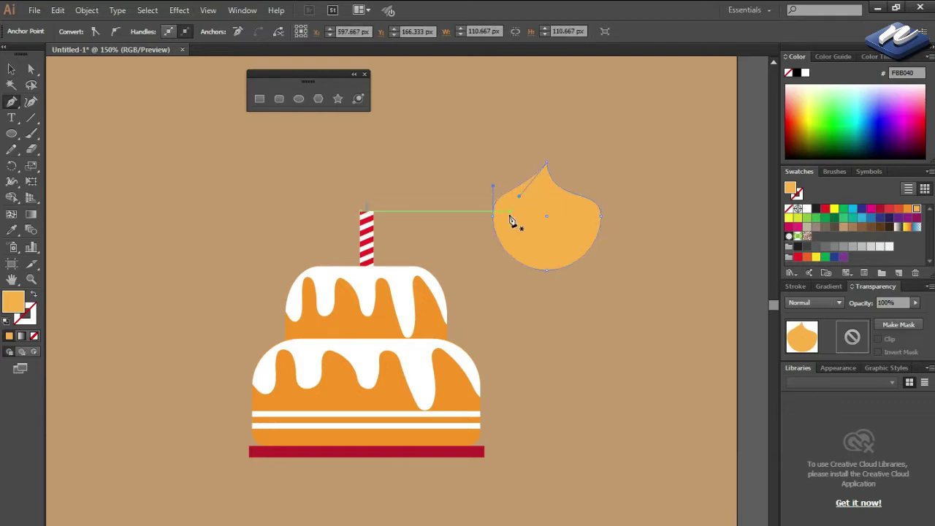
Adjust the flame's right anchor to refine its right side.
key("a")
left_click(601, 217)
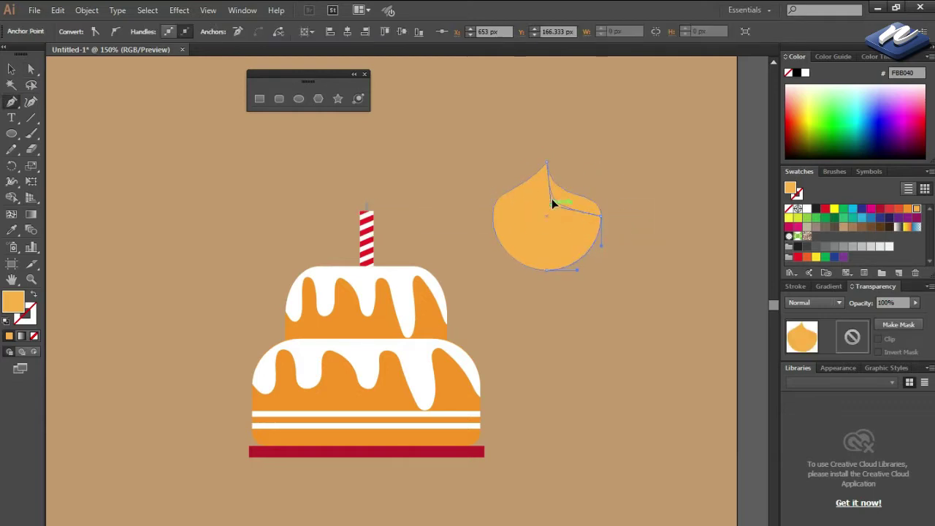
left_click_drag(601, 218, 587, 233)
left_click_drag(604, 251, 607, 223)
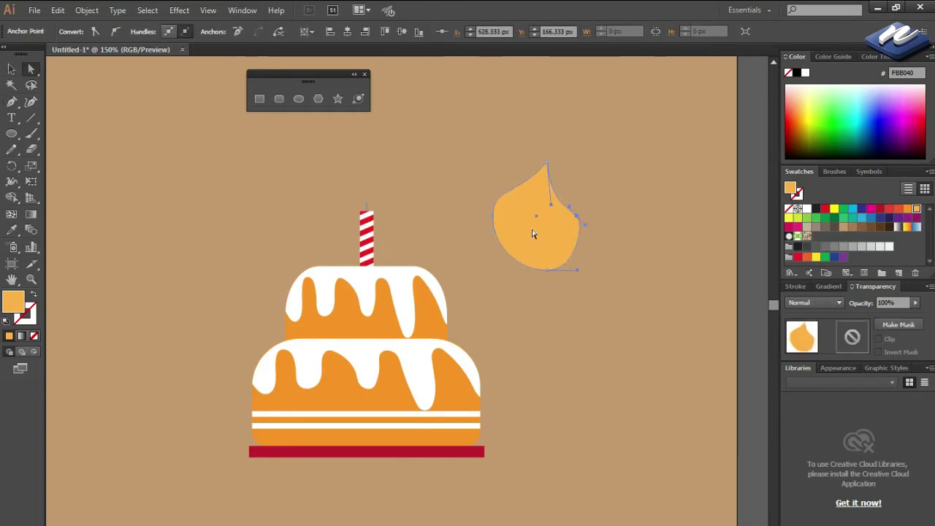
key("ctrl+z")
key("ctrl+z")
Make a white copy of the flame and shrink it into an inner flame.
left_click(12, 68)
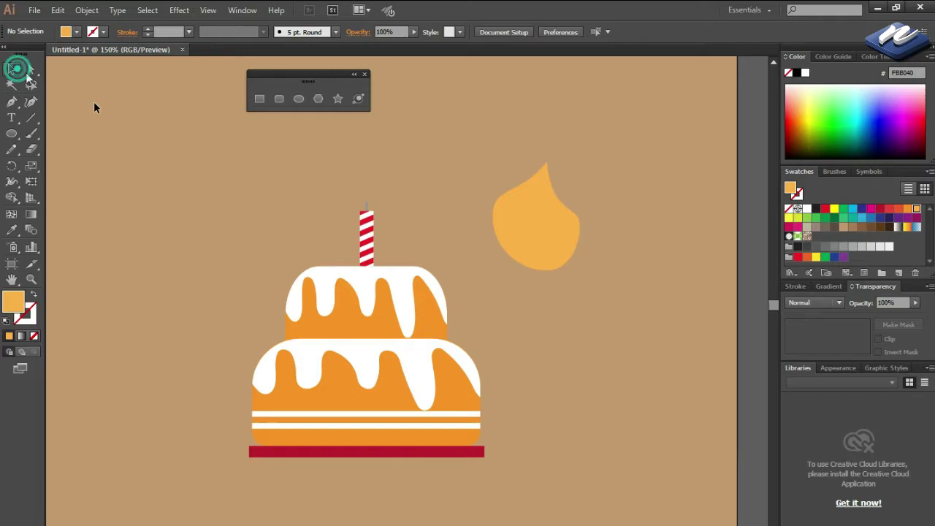
left_click(546, 213)
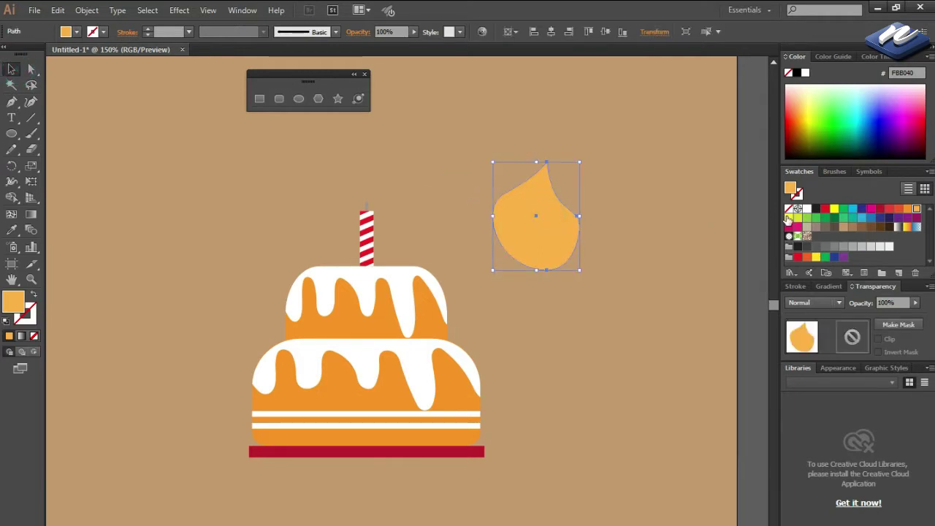
left_click(806, 209)
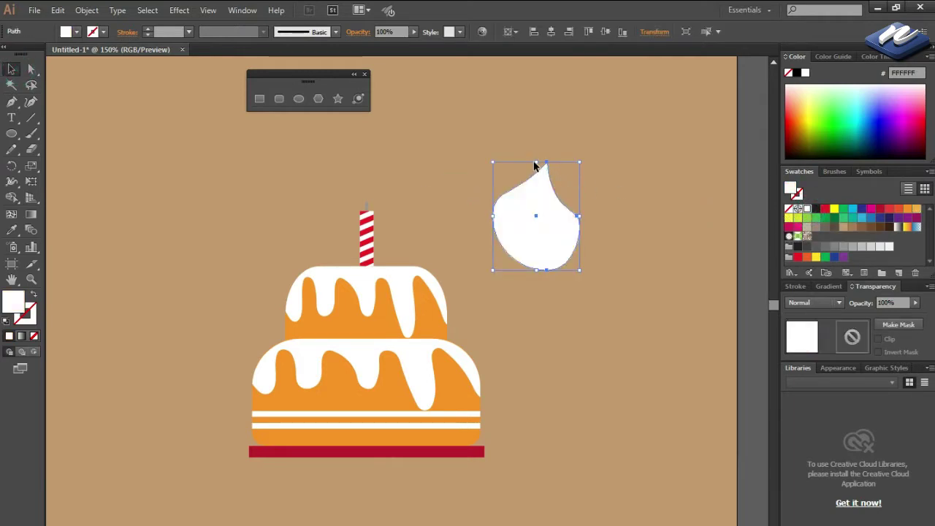
left_click_drag(536, 162, 538, 213)
key("ctrl+z")
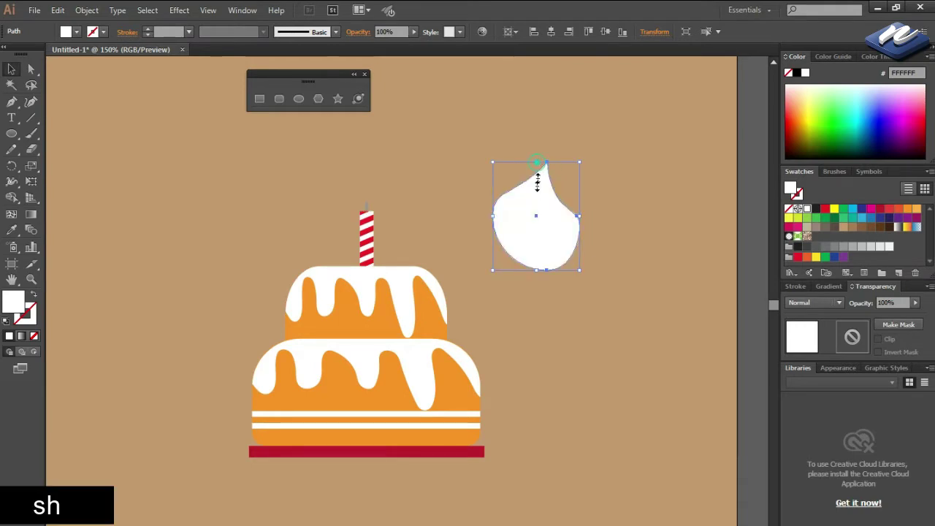
left_click_drag(536, 162, 536, 221)
left_click(620, 203)
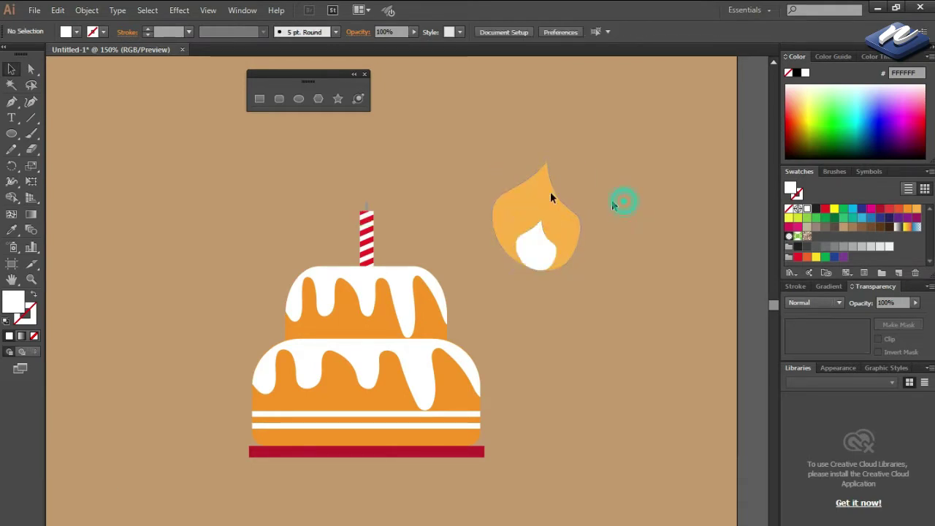
Group the orange and white flames and scale them down to candle size.
left_click(536, 248)
left_click(571, 253, "shift")
right_click(558, 232)
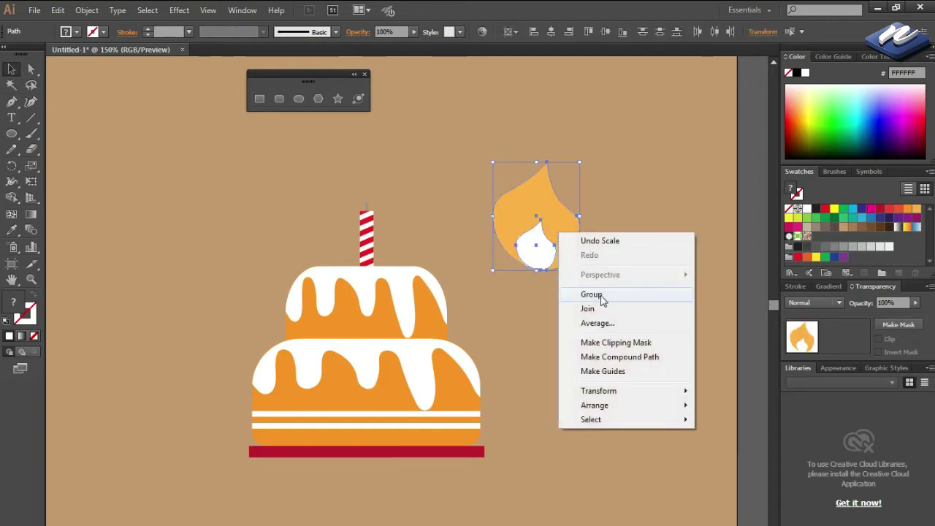
left_click(590, 294)
mouse_move(579, 270)
left_mouse_down()
mouse_move(555, 239)
mouse_move(365, 180)
left_mouse_up()
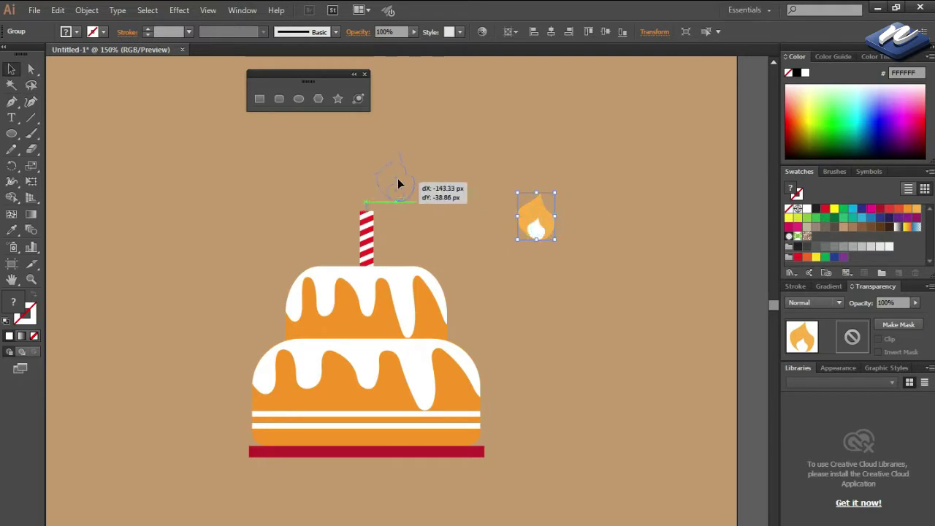
left_click(437, 181)
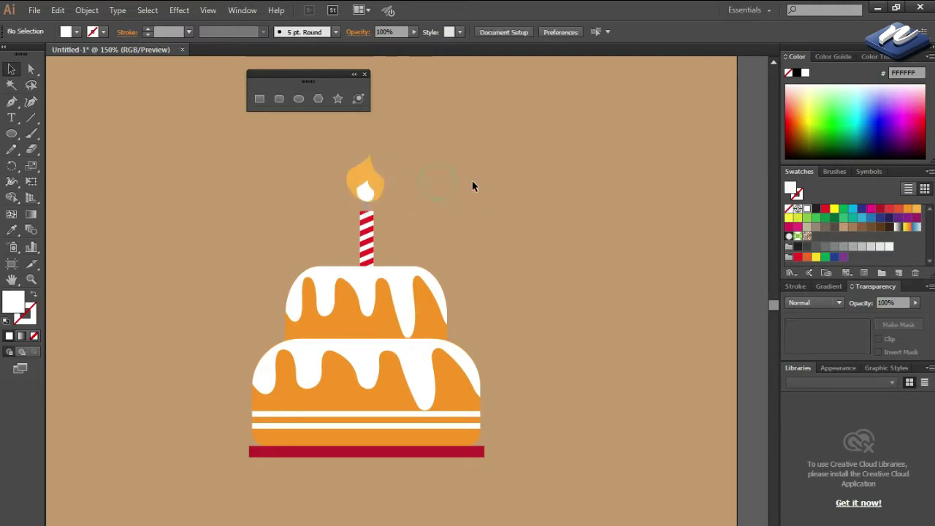
Centre the flame group horizontally over the wick.
key("z")
left_click_drag(309, 146, 446, 281)
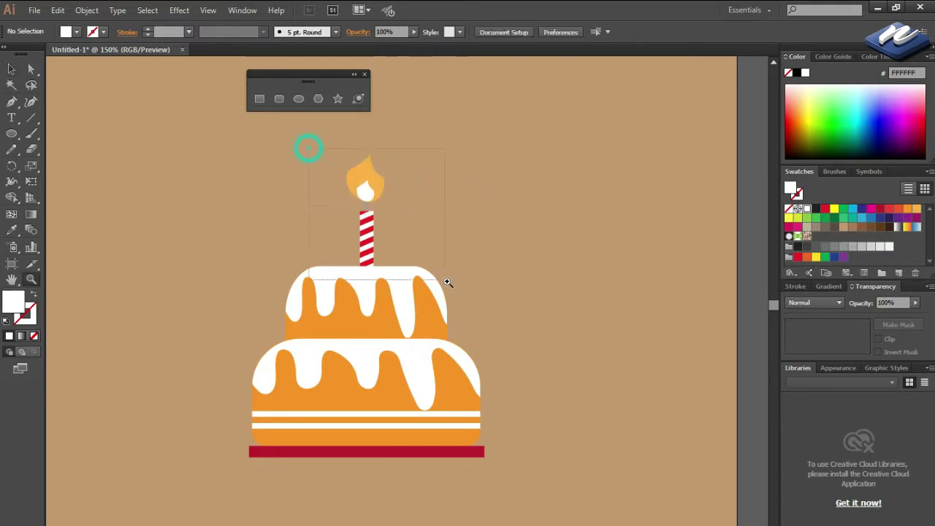
left_click(11, 69)
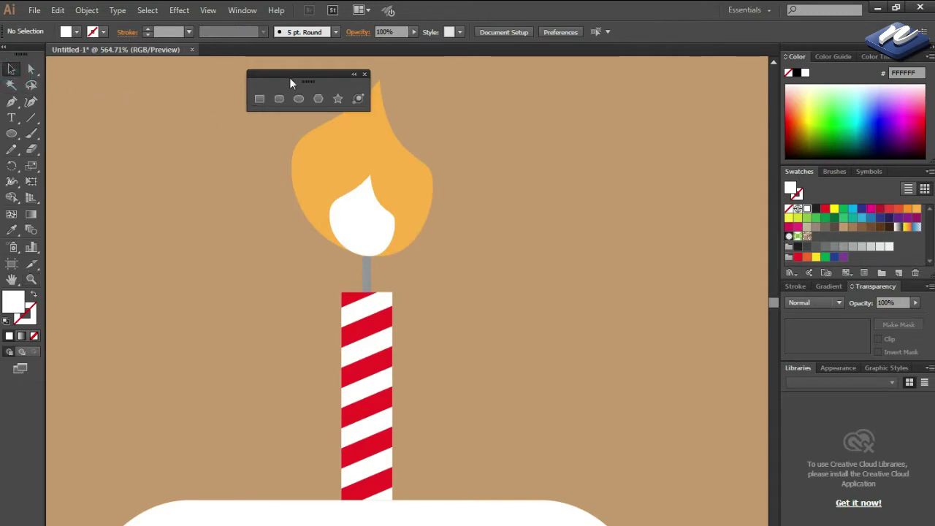
left_click_drag(289, 76, 181, 77)
left_click_drag(436, 267, 327, 192)
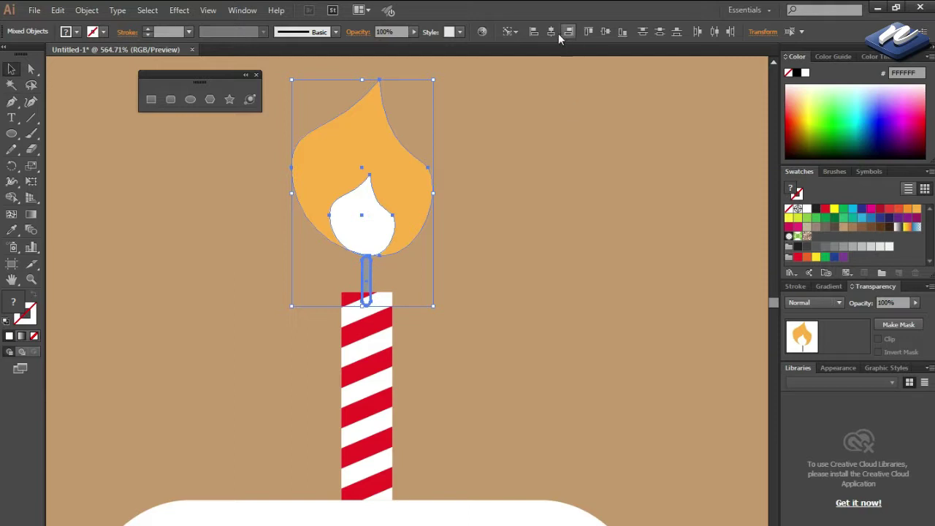
left_click(551, 31)
left_click(514, 203)
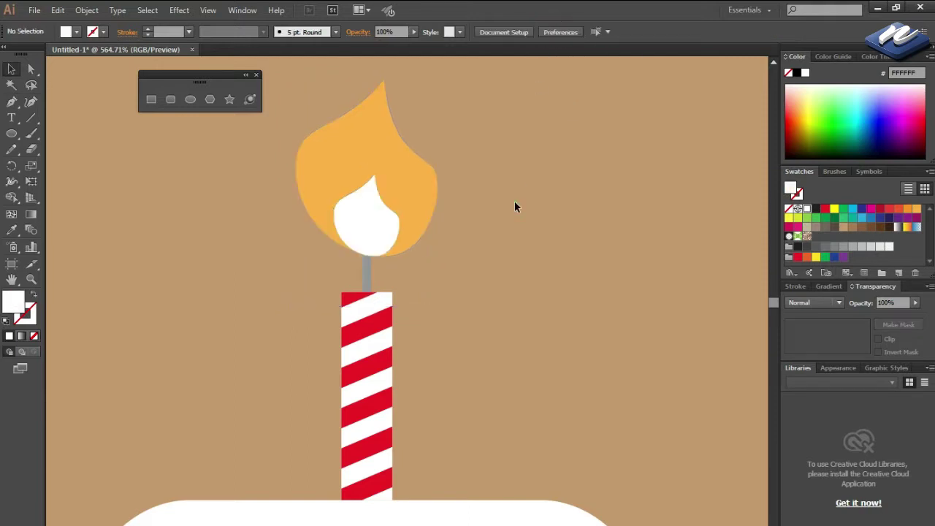
left_click(402, 211)
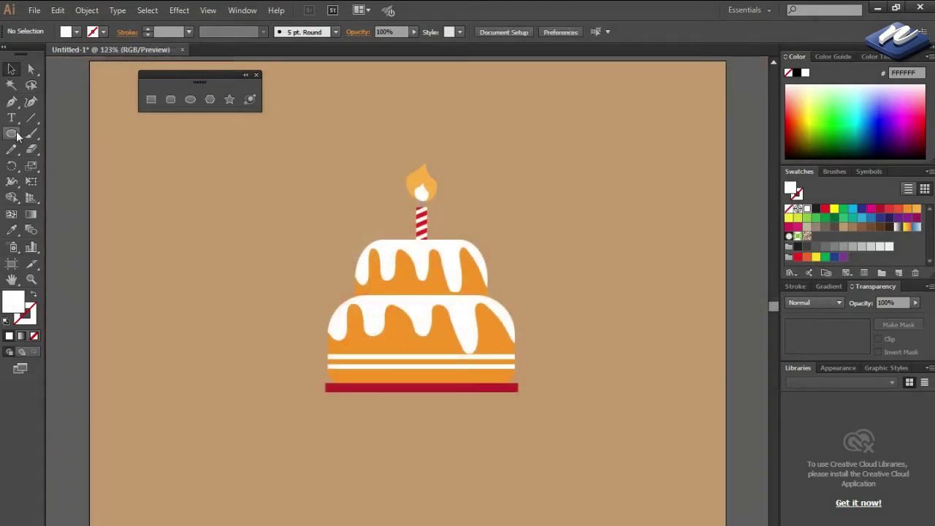
left_click(17, 133)
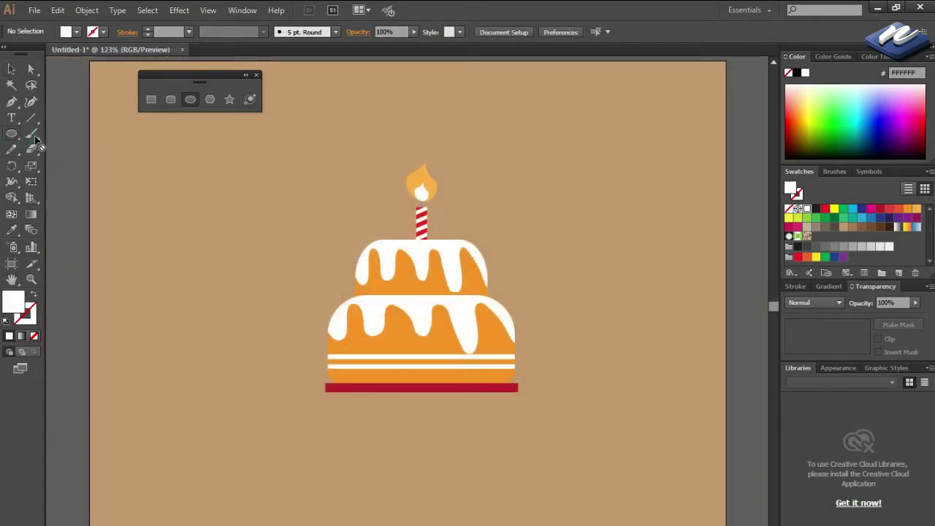
Draw a black rectangle over the cake's right half and trim it to the cake outline.
left_click(150, 101)
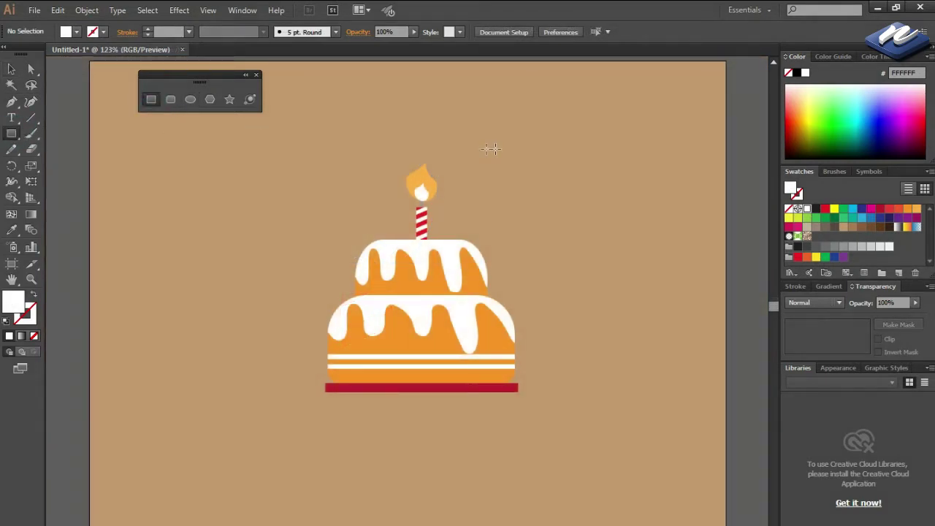
left_click_drag(569, 143, 422, 411)
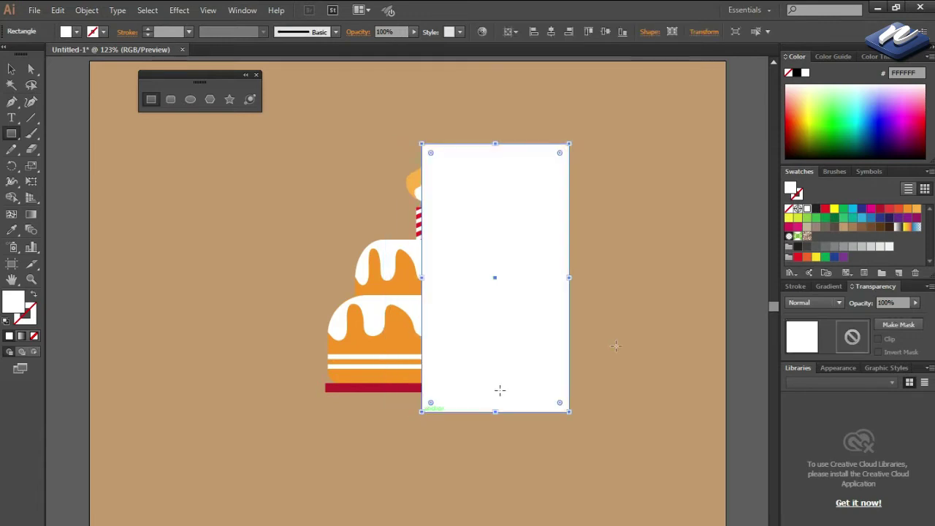
left_click(816, 209)
key("v")
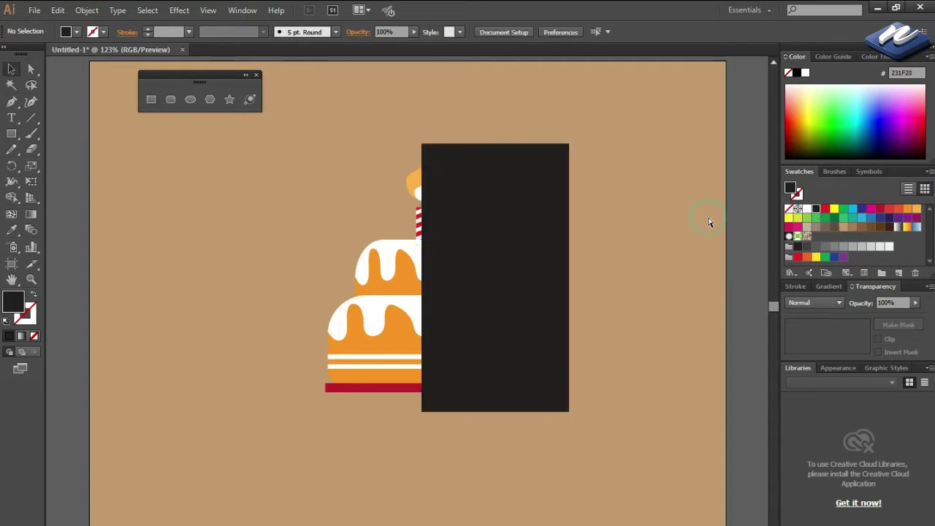
left_click_drag(709, 219, 267, 248)
left_click(12, 197)
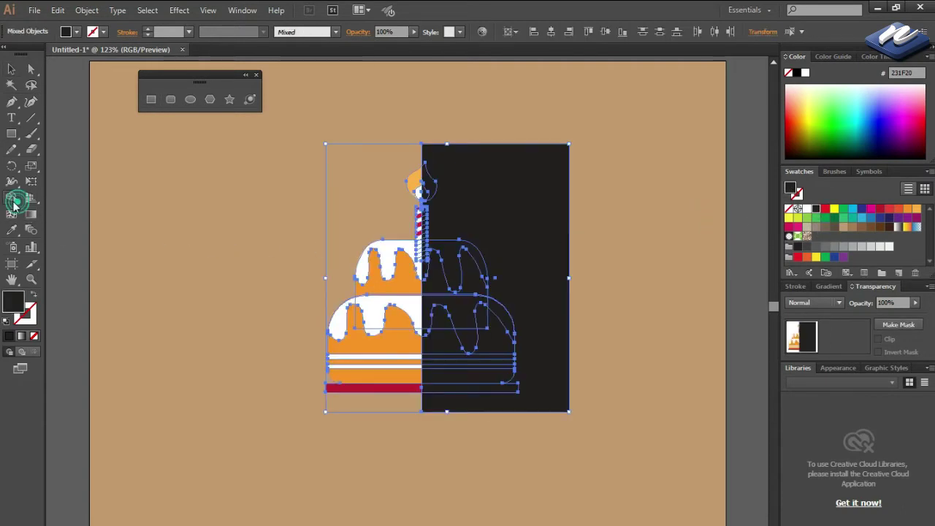
left_click(547, 191, "alt")
key("v")
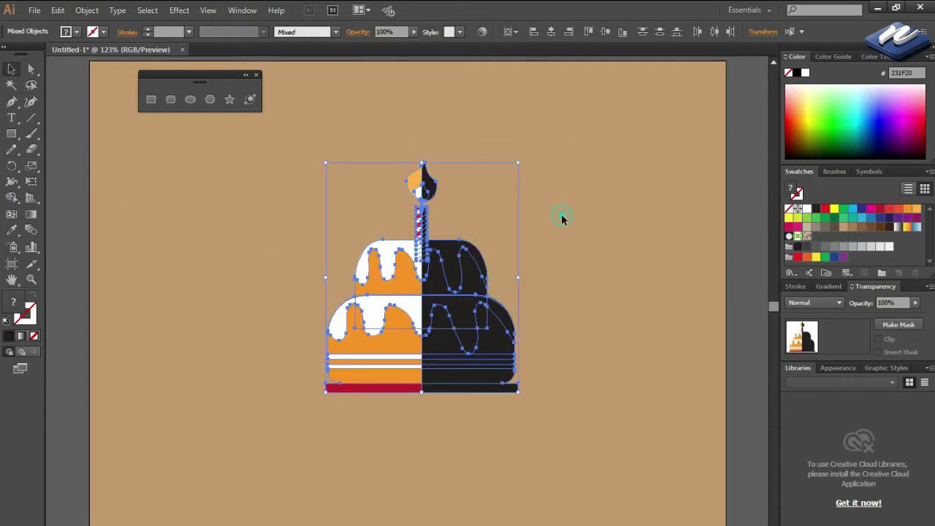
left_click(561, 213)
Set the black shading shape's opacity to 17%.
left_click(481, 279)
left_click(914, 302)
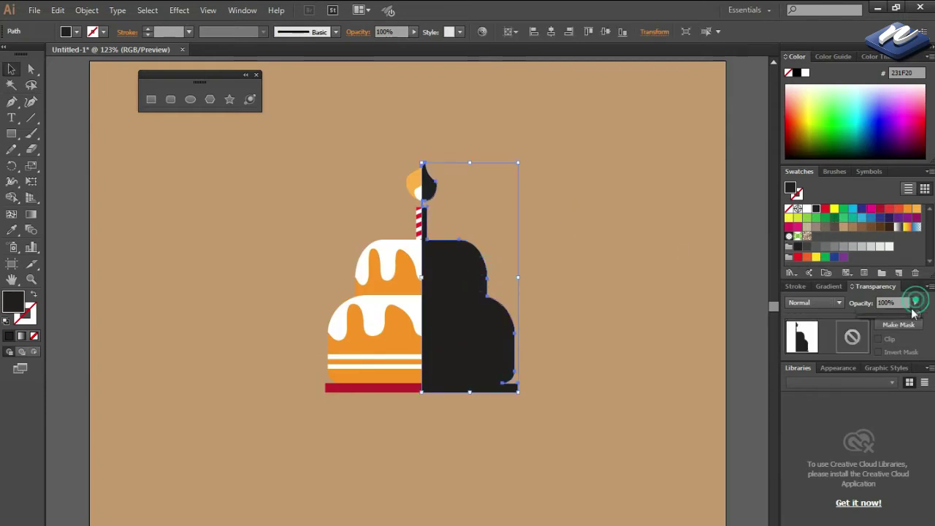
left_click_drag(907, 322, 867, 313)
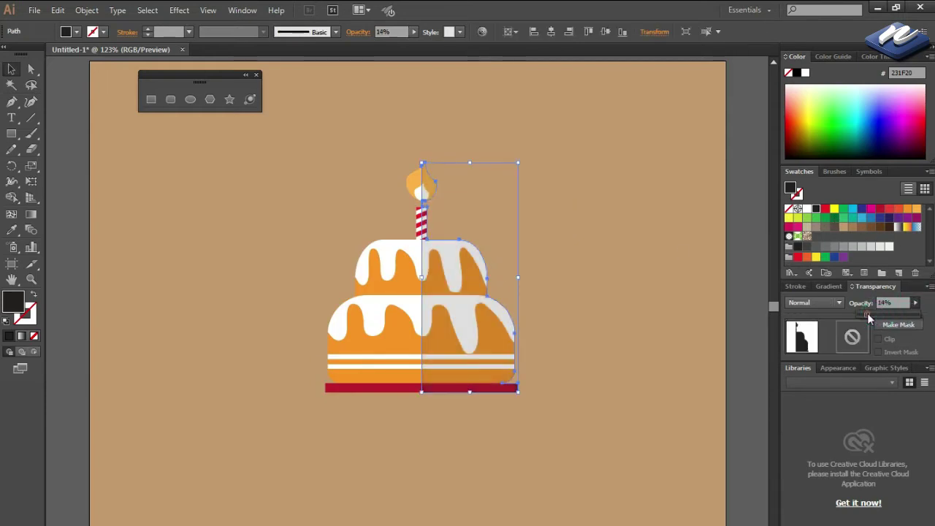
left_click(670, 295)
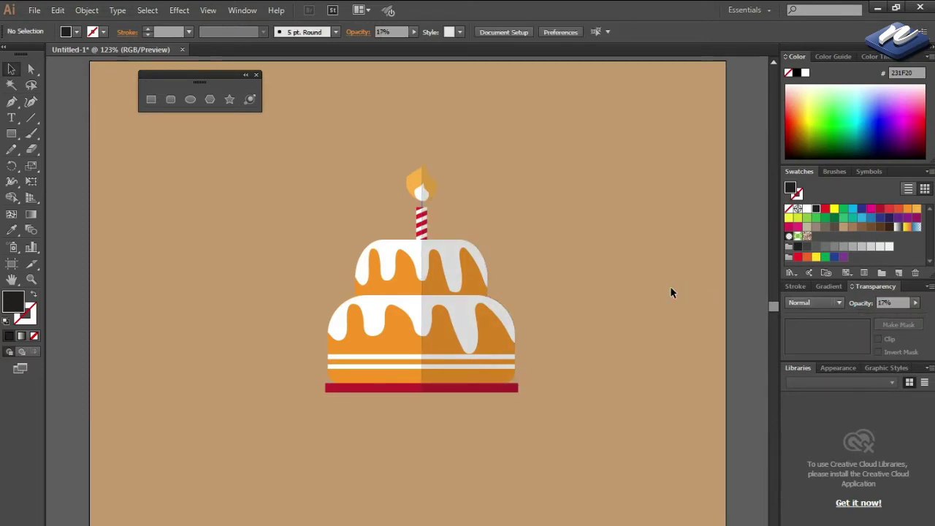
left_click(190, 100)
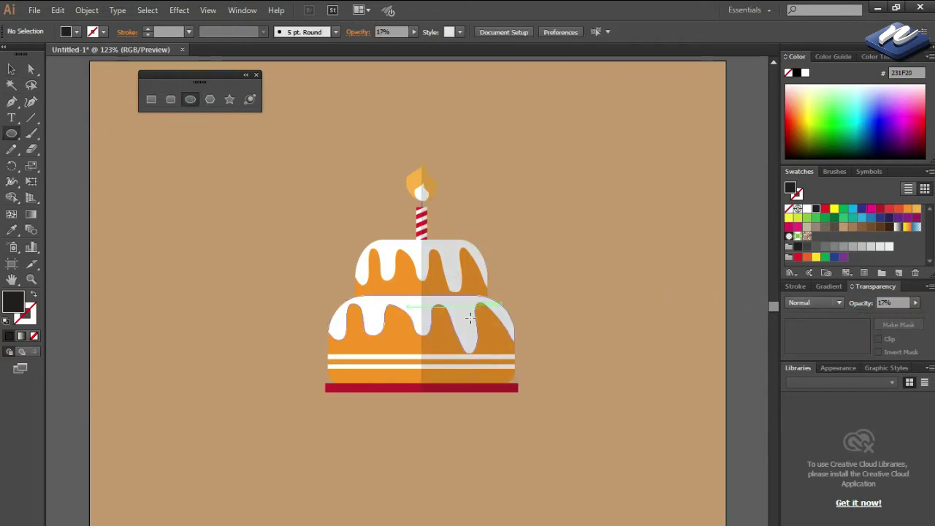
Draw a large blue 1C75BC circle centred behind the cake as a badge.
left_click_drag(421, 295, 572, 442)
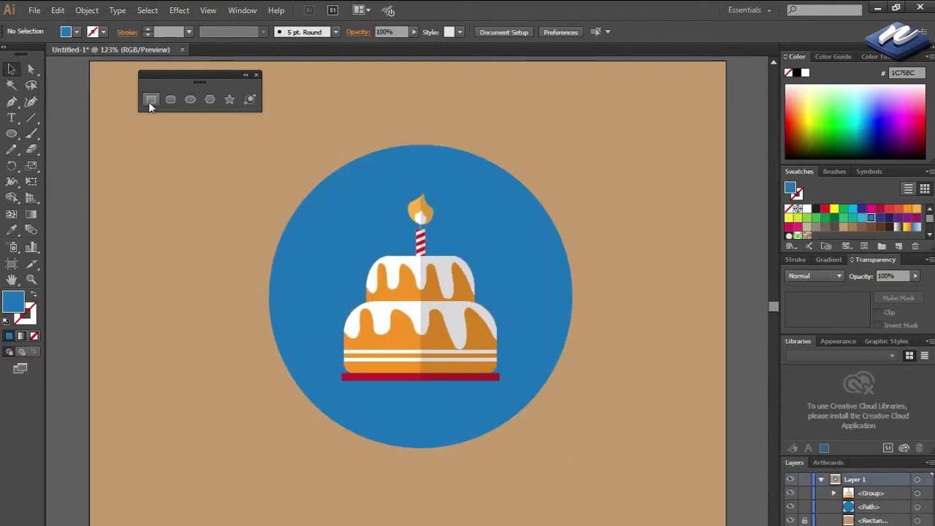
left_click(150, 100)
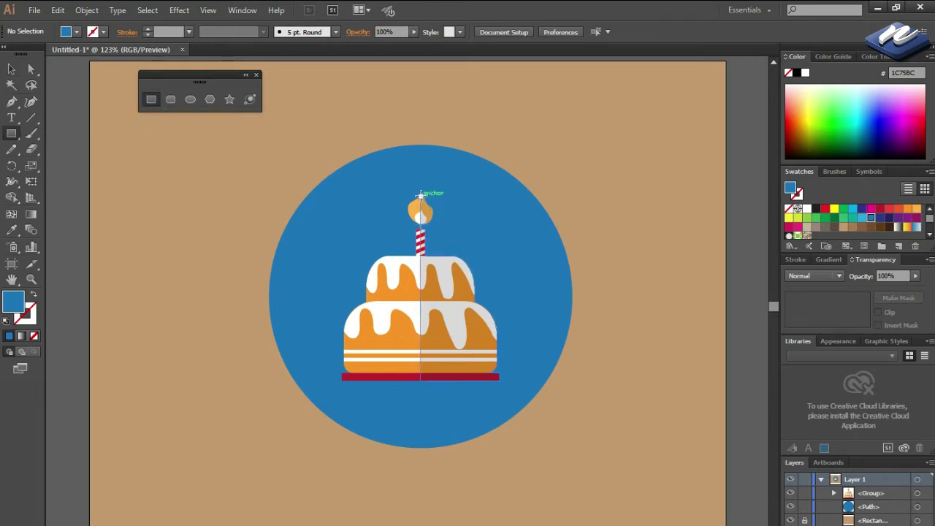
Draw a rectangle from flame to cake base with a white-to-black linear gradient at 90°.
mouse_move(419, 196)
left_mouse_down()
mouse_move(518, 379)
mouse_move(665, 380)
left_mouse_up()
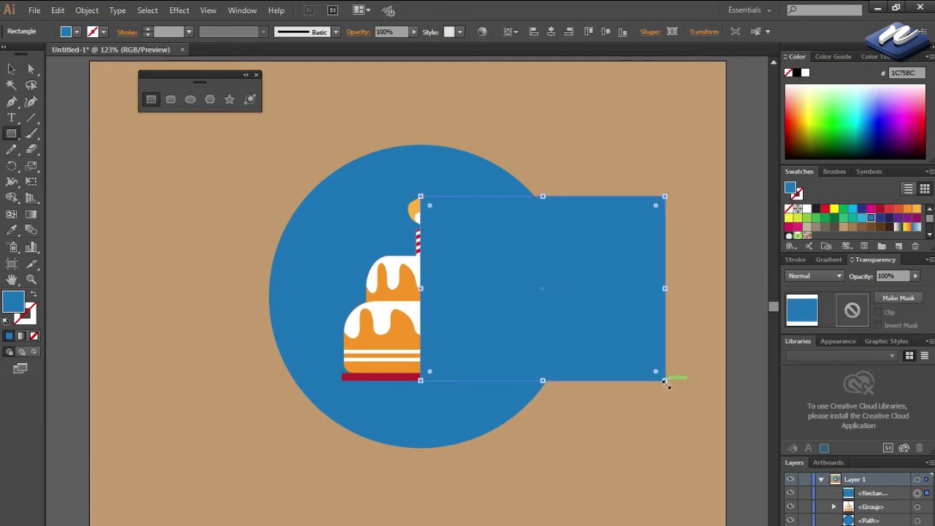
key("v")
left_click(817, 208)
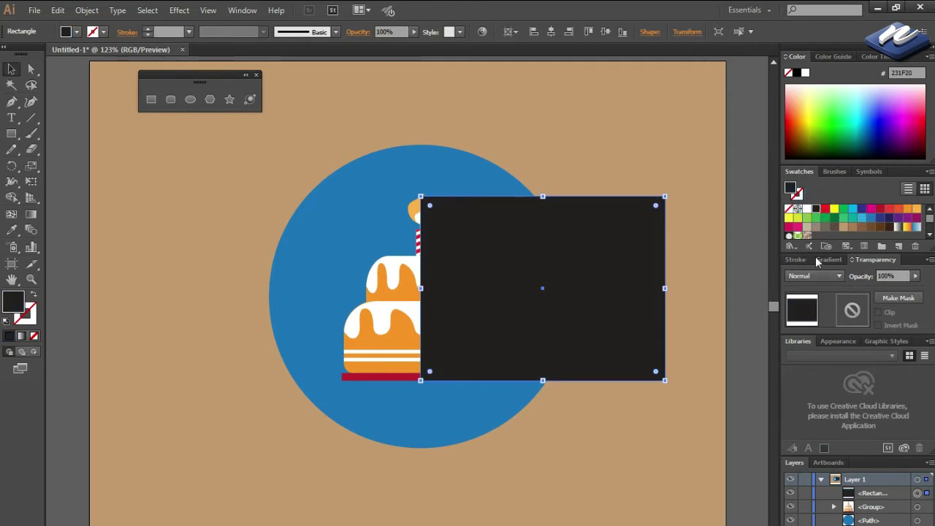
left_click(827, 260)
left_click(791, 218)
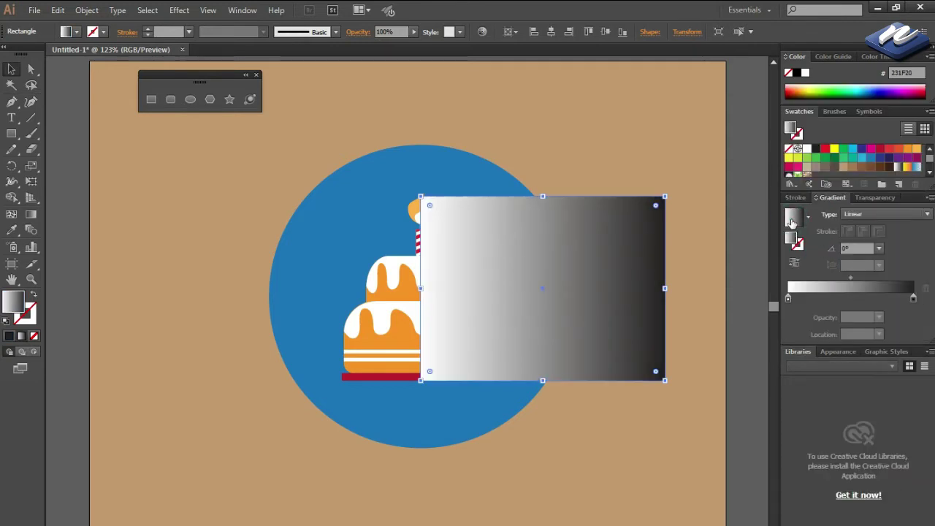
left_click(879, 249)
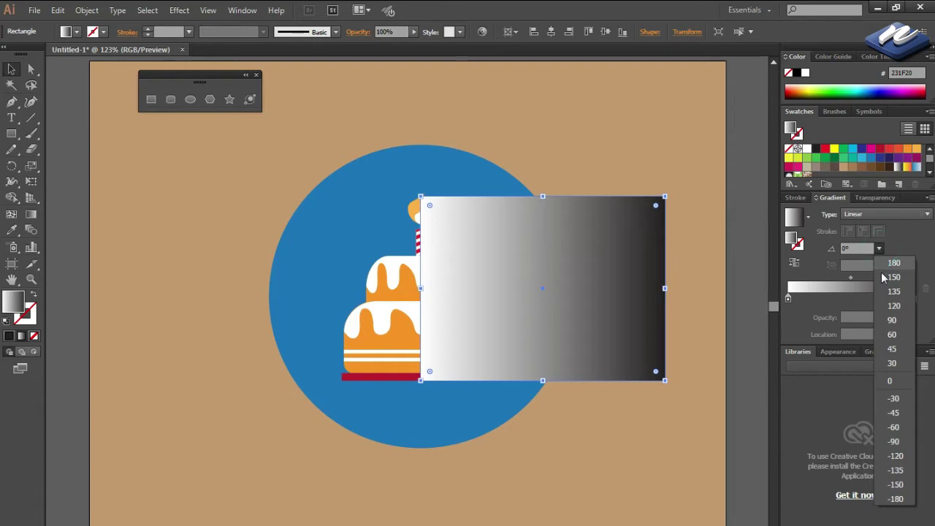
left_click(884, 314)
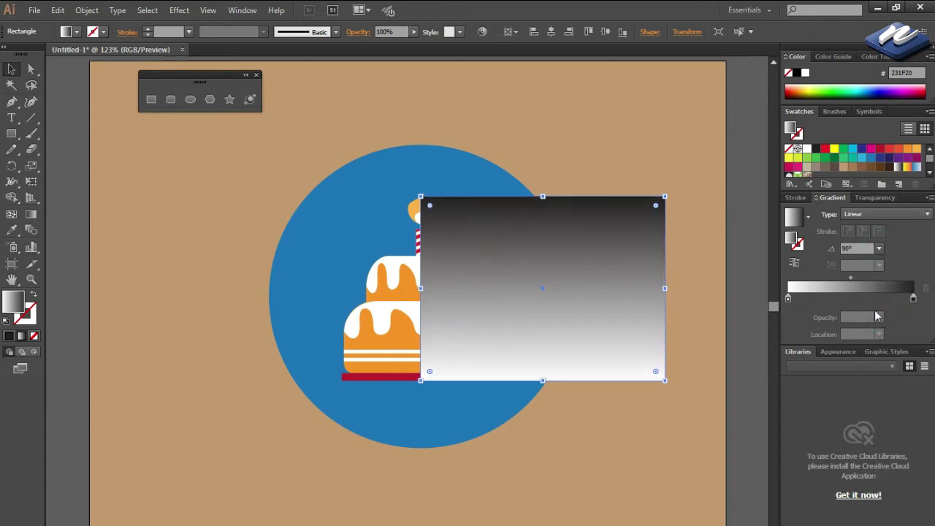
Rotate the gradient rectangle about 45°, move it down-left and pull its top corner to the flame.
left_click_drag(670, 193, 694, 296)
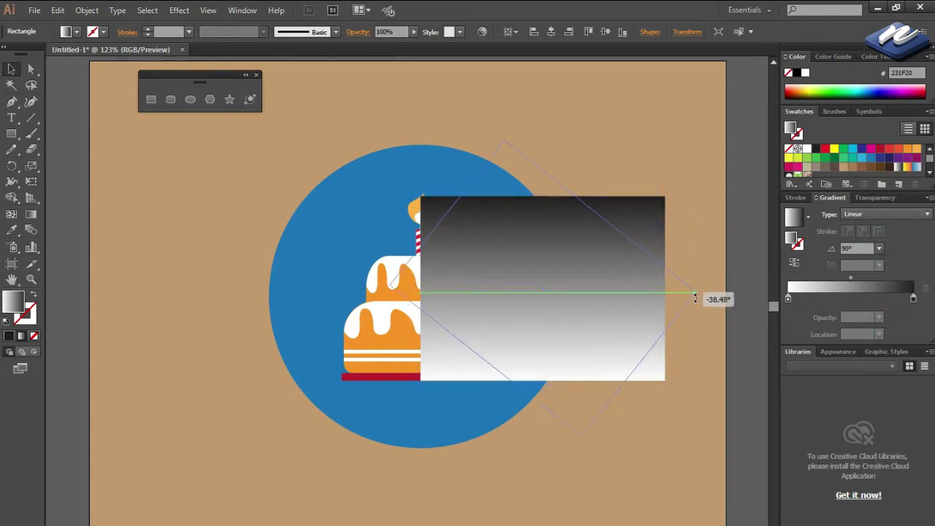
left_click_drag(541, 288, 493, 396)
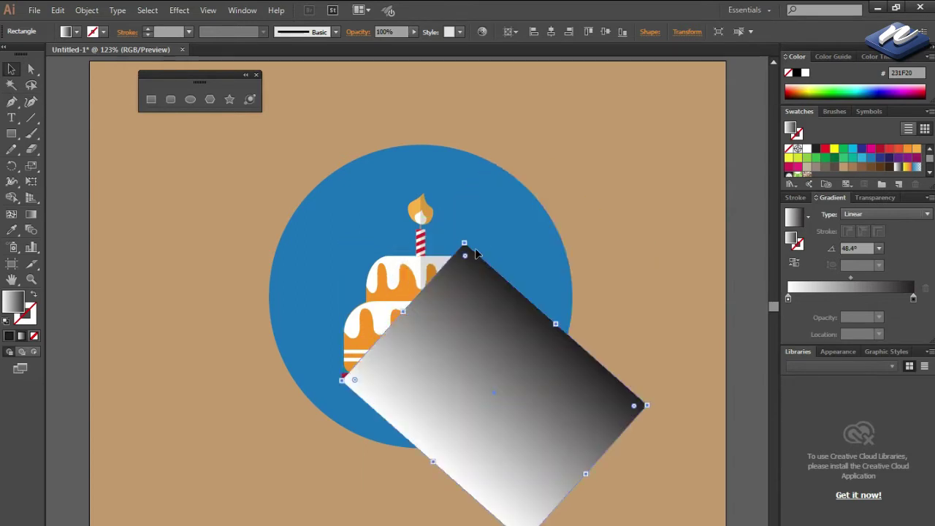
key("a")
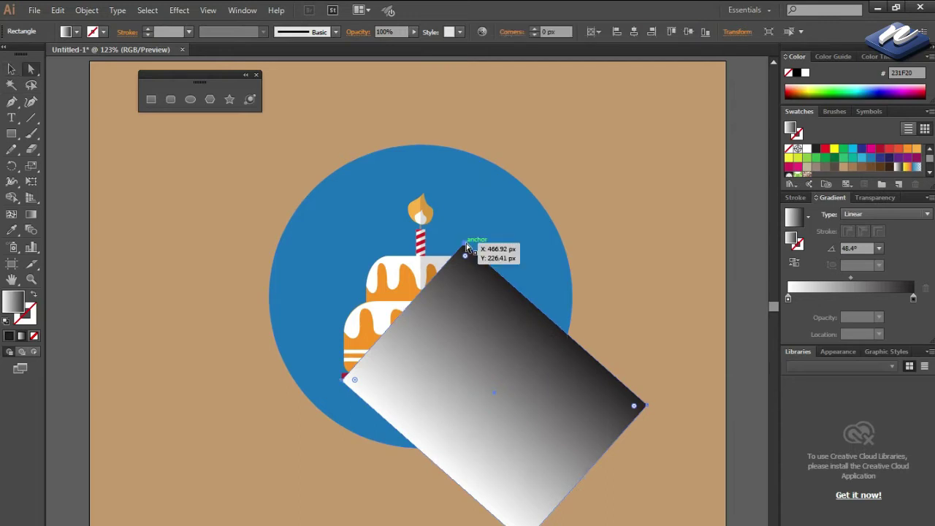
left_click_drag(466, 248, 426, 202)
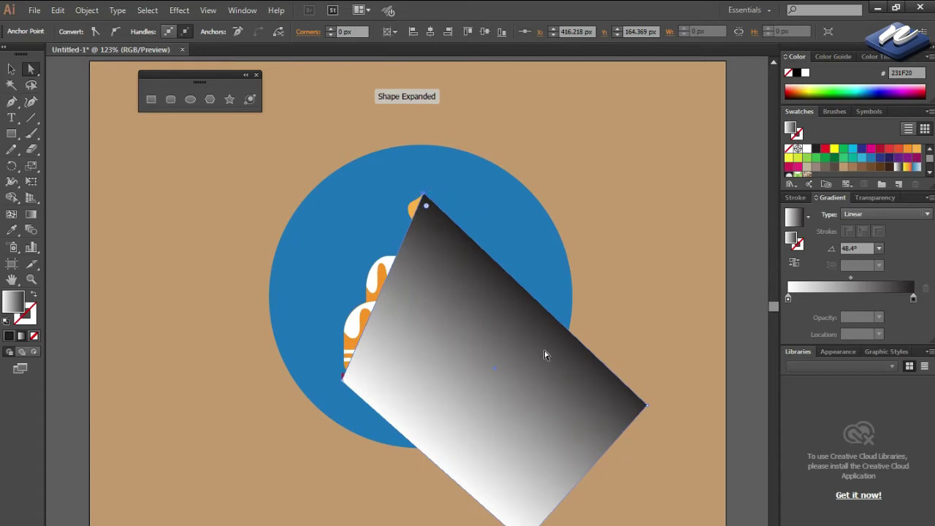
left_click(655, 441)
key("v")
left_click(579, 428)
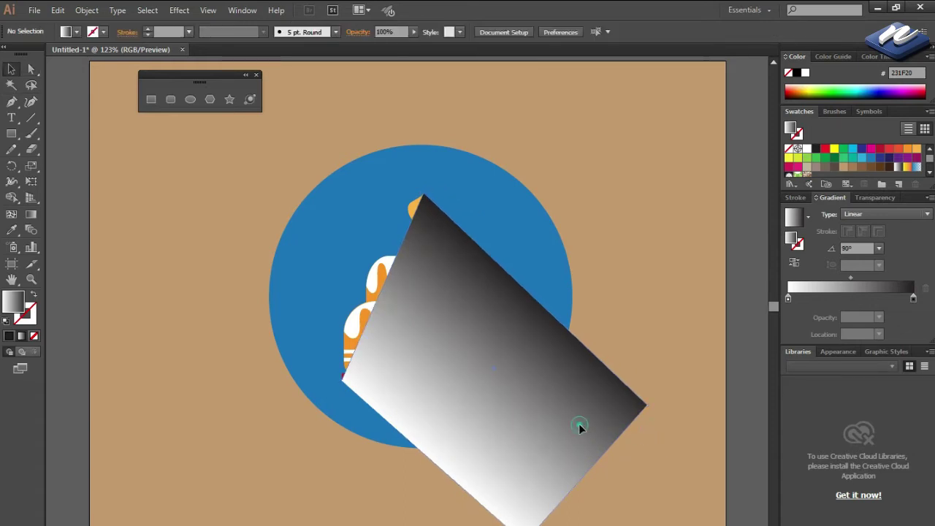
Redraw the shadow gradient diagonally and reverse it so the dark end sits near the cake.
key("g")
mouse_move(381, 284)
left_mouse_down()
mouse_move(646, 495)
mouse_move(584, 473)
left_mouse_up()
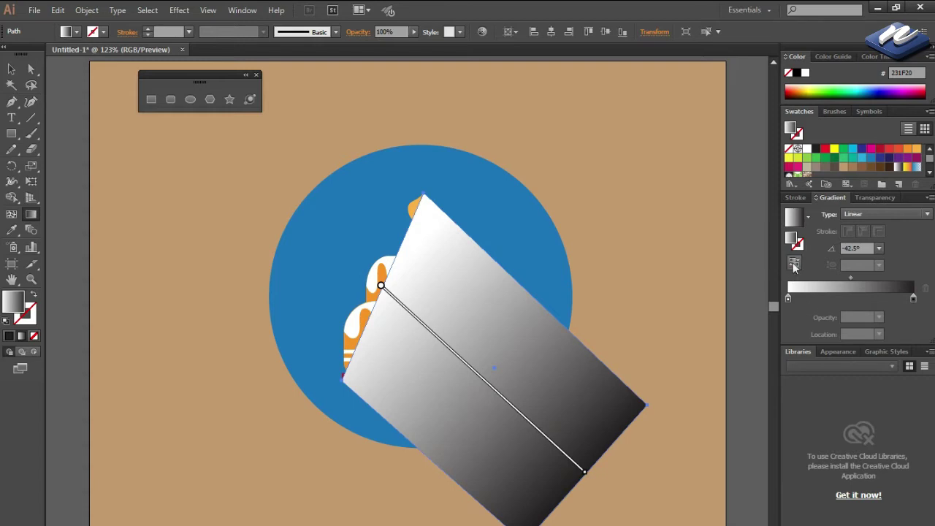
left_click(793, 263)
key("v")
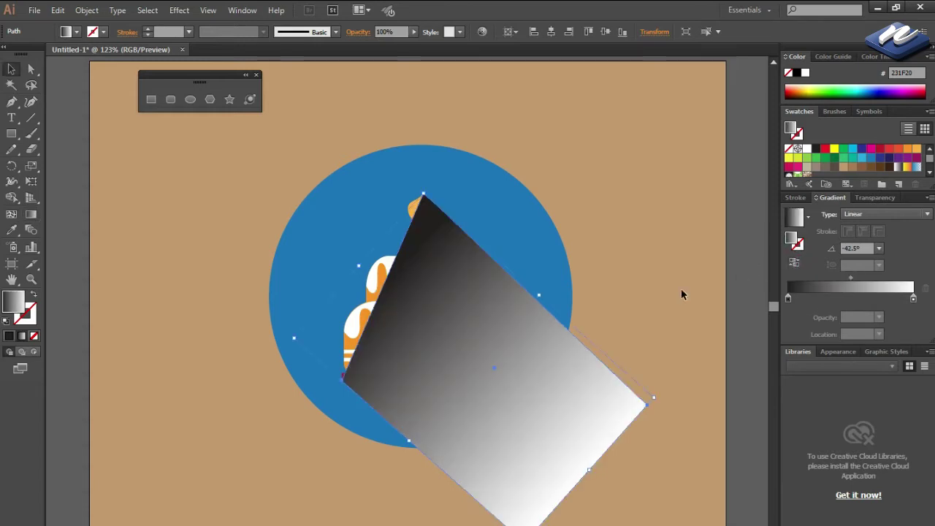
left_click(681, 288)
Set the gradient's white end stop to 0% opacity so the shadow fades out.
left_click(622, 394)
left_click(912, 298)
left_click(879, 317)
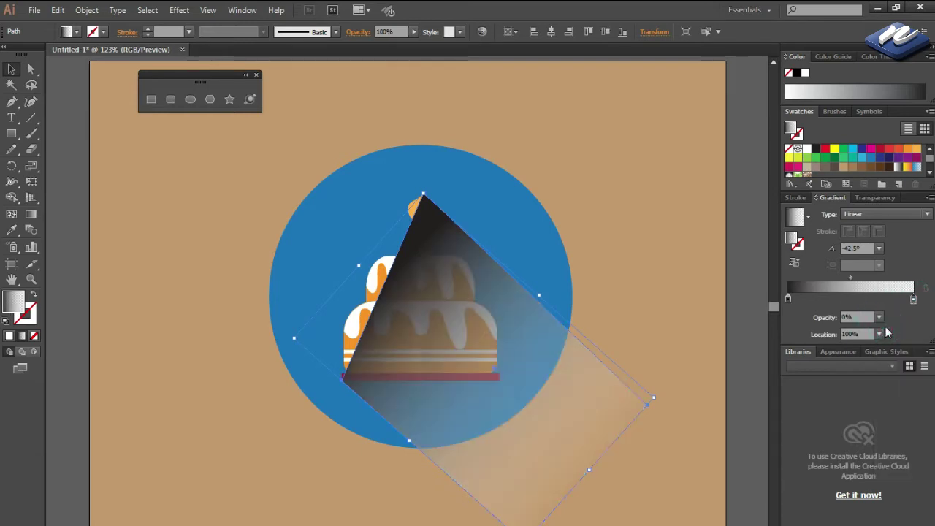
left_click(694, 316)
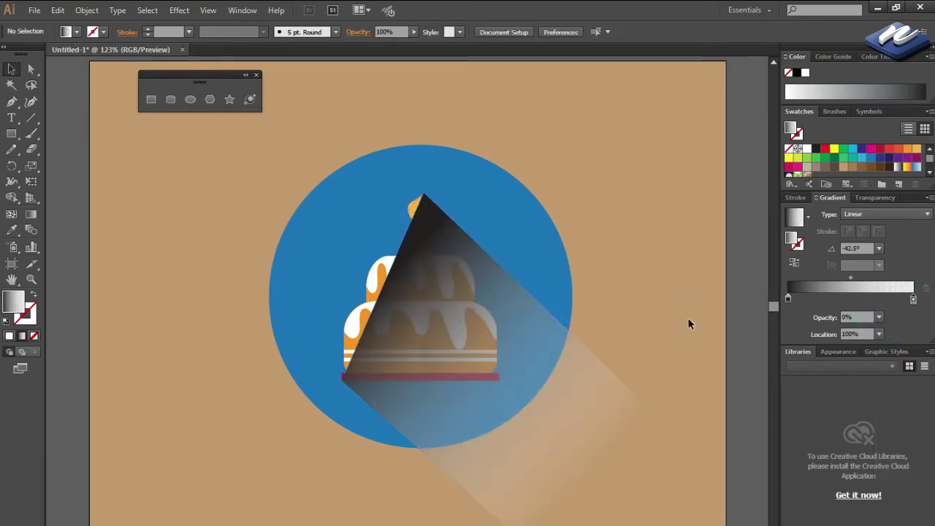
left_click(584, 387)
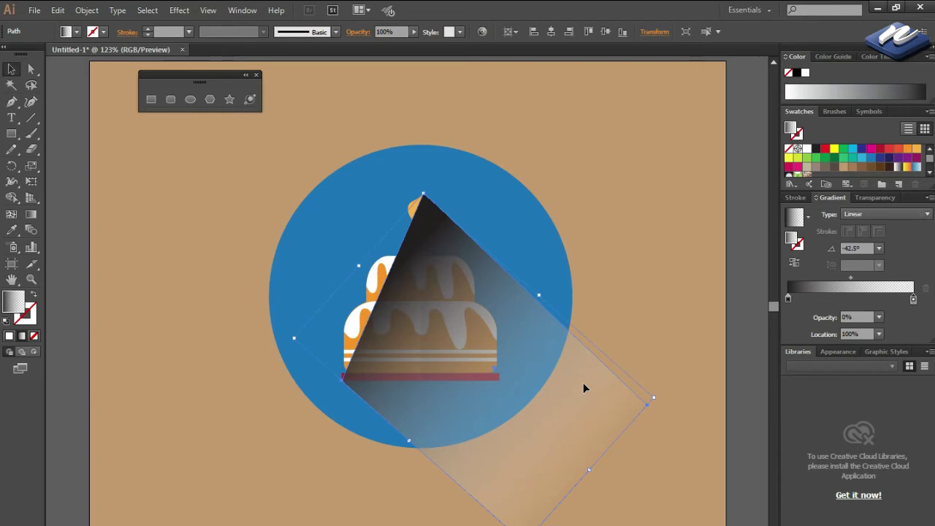
Move the shadow path below the cake group in the Layers panel.
key("F7")
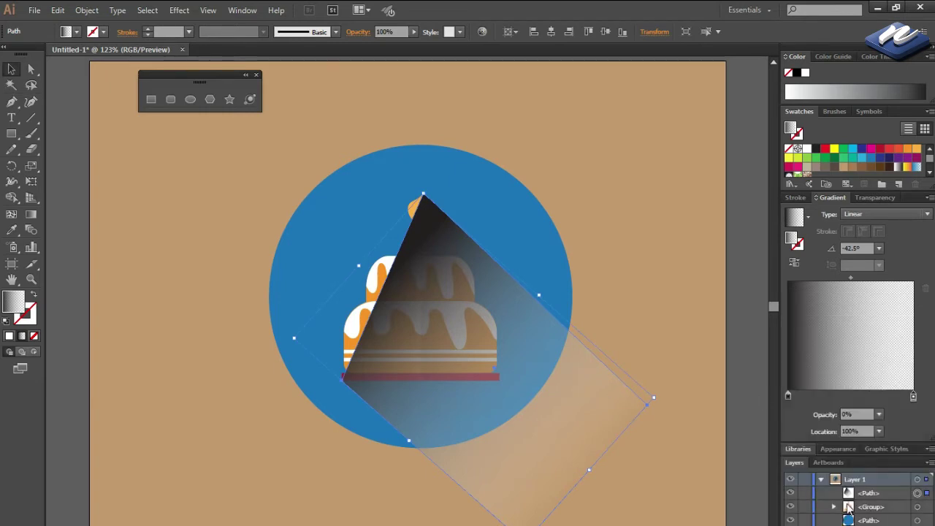
left_click_drag(875, 499, 880, 518)
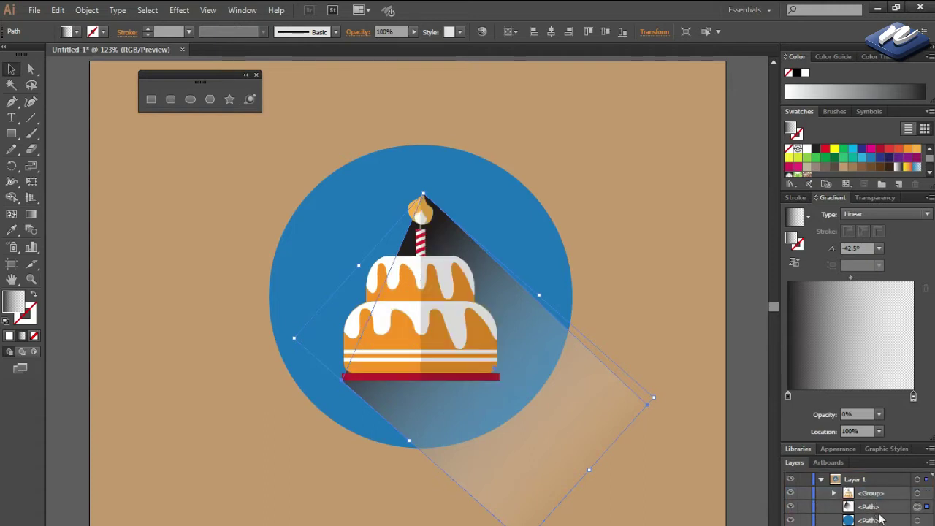
left_click(683, 305)
left_click(595, 395)
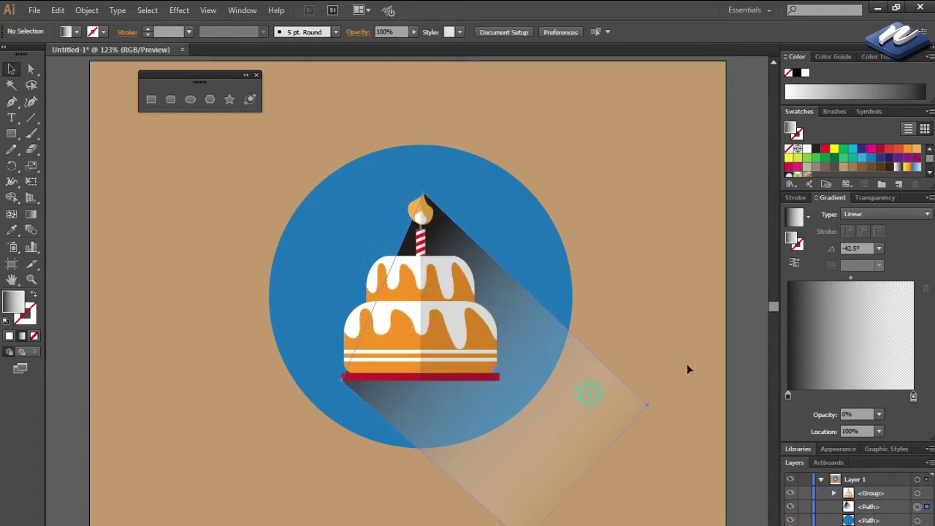
left_click(875, 197)
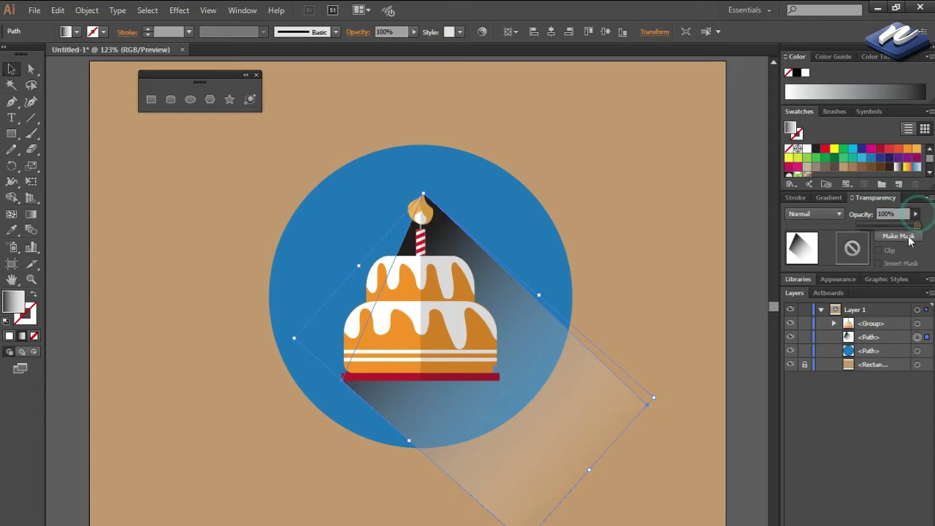
Lower the long shadow's opacity to 26% and zoom in on the cake icon.
left_click_drag(911, 232, 875, 229)
left_click(650, 229)
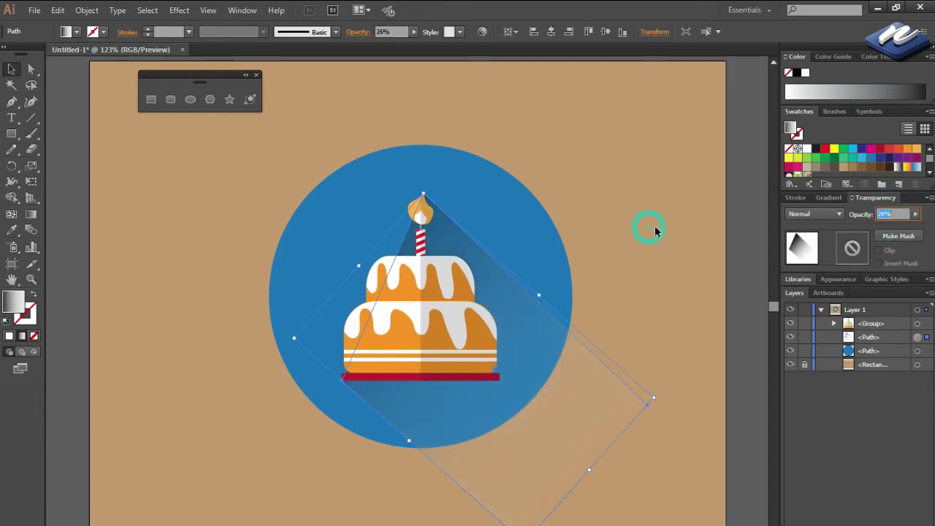
left_click(664, 225)
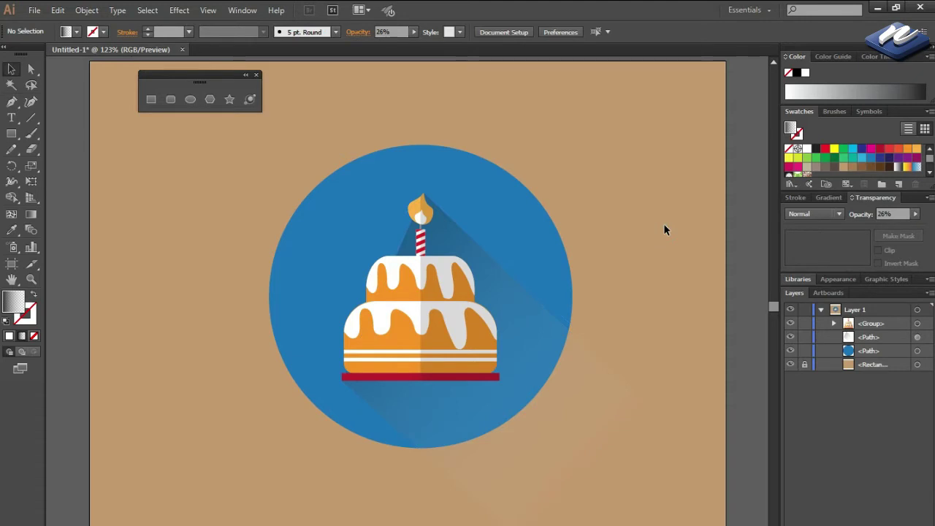
key("z")
left_click(428, 237)
Lock the blue circle with Ctrl+2, then zoom closer and select the long shadow.
key("v")
left_click(476, 229)
key("ctrl+2")
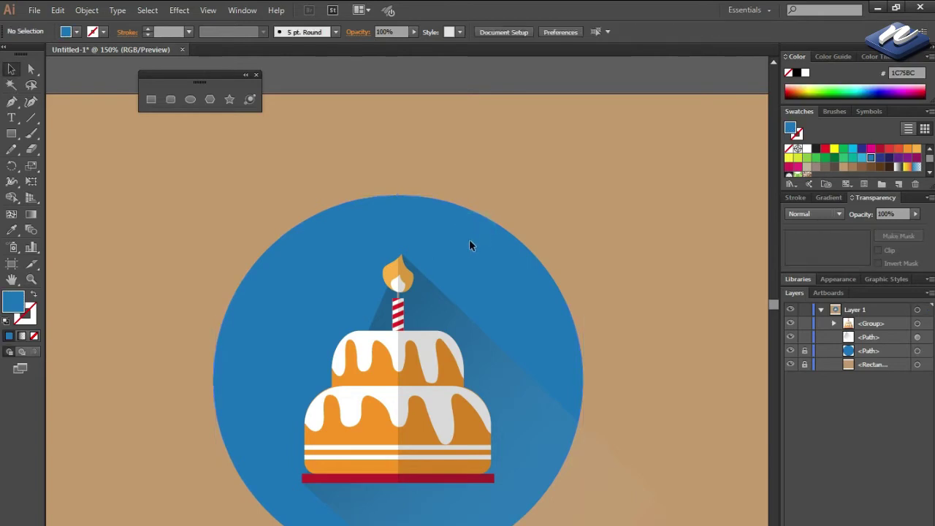
key("z")
left_click(420, 328)
left_click_drag(421, 328, 490, 263)
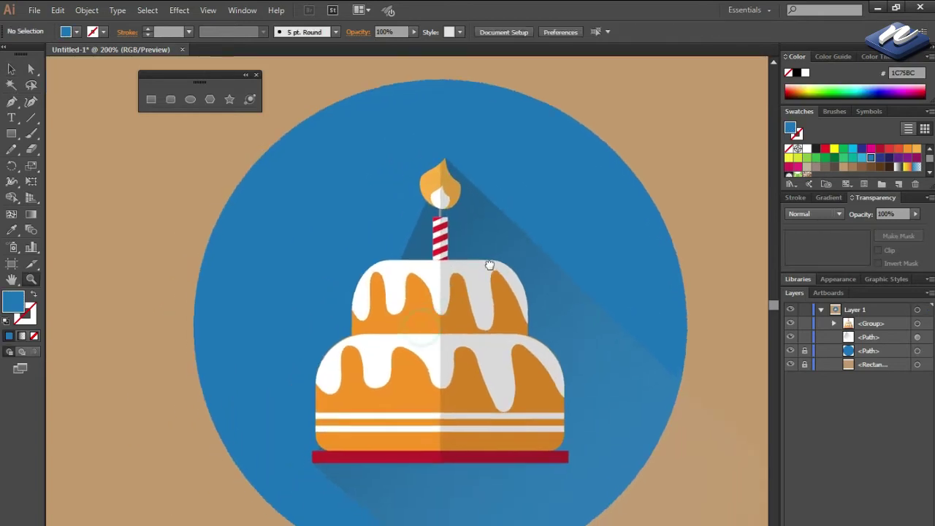
key("v")
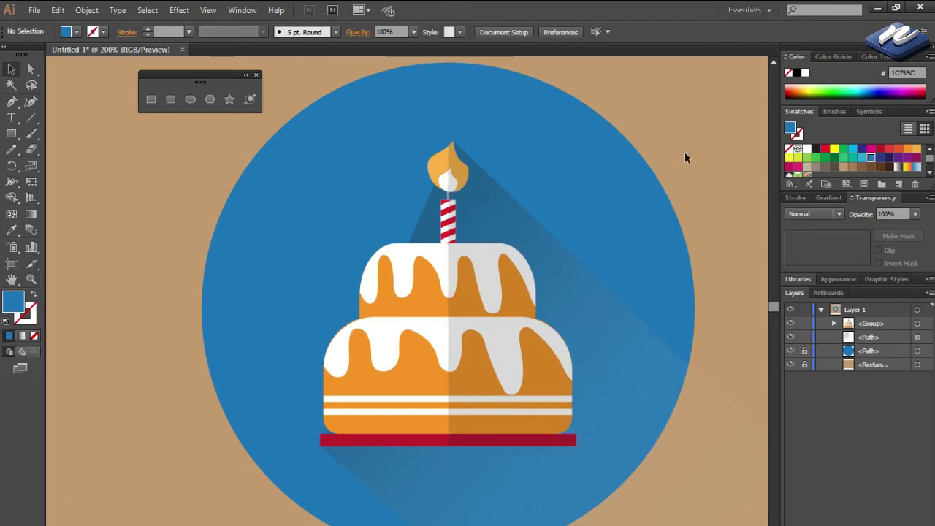
left_click(530, 230)
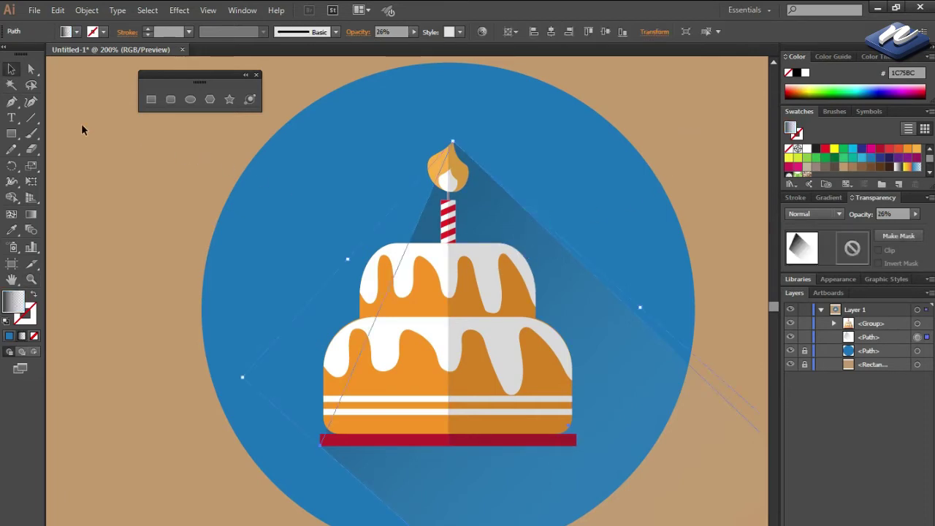
Add anchors on the shadow's left edge and snap one onto the red base's top edge.
left_click(13, 102)
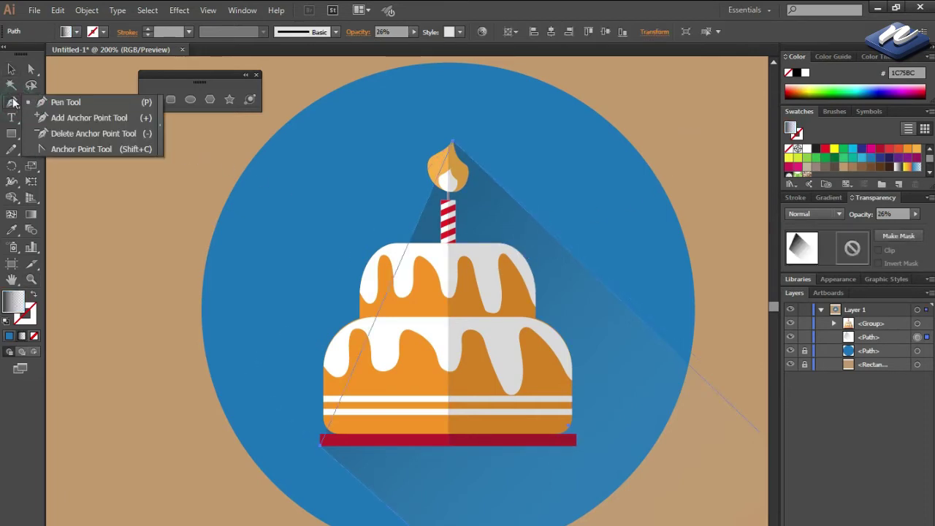
left_click(88, 118)
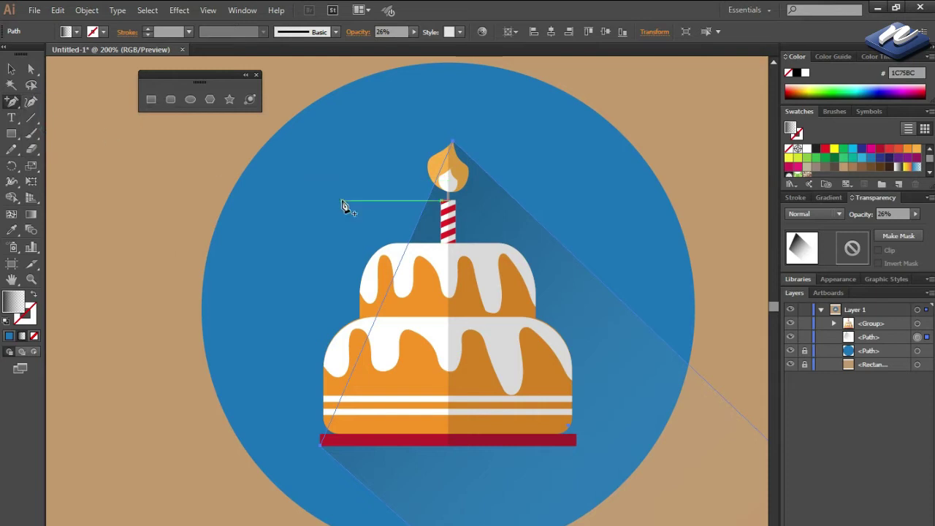
left_click(422, 217)
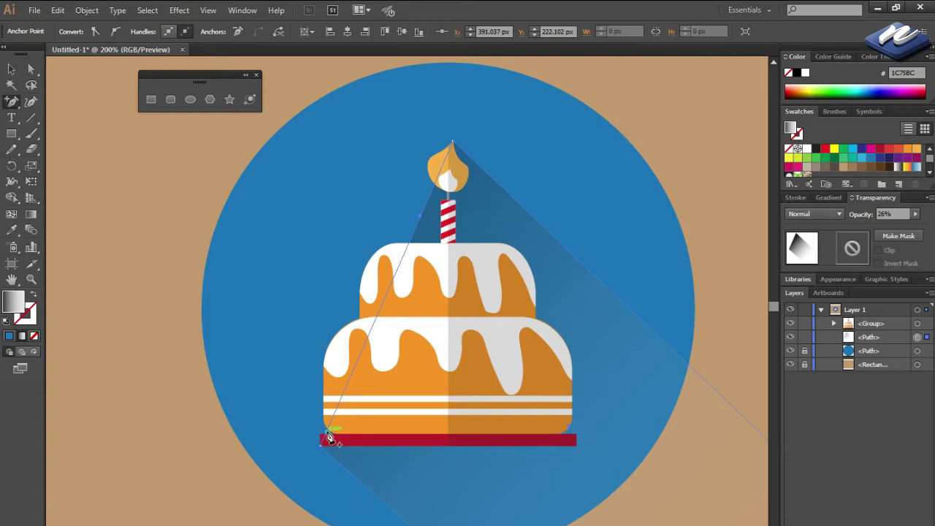
key("z")
left_click_drag(296, 401, 371, 469)
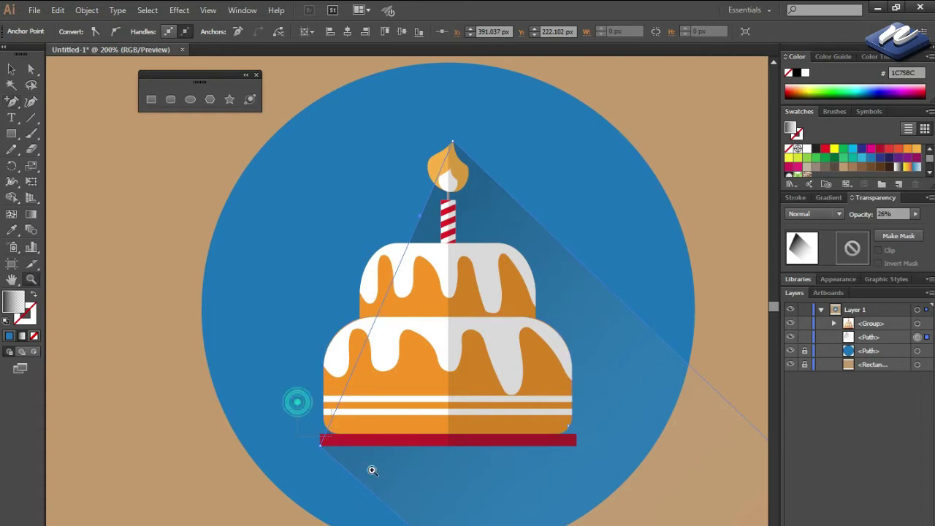
left_click(14, 106)
left_click(84, 118)
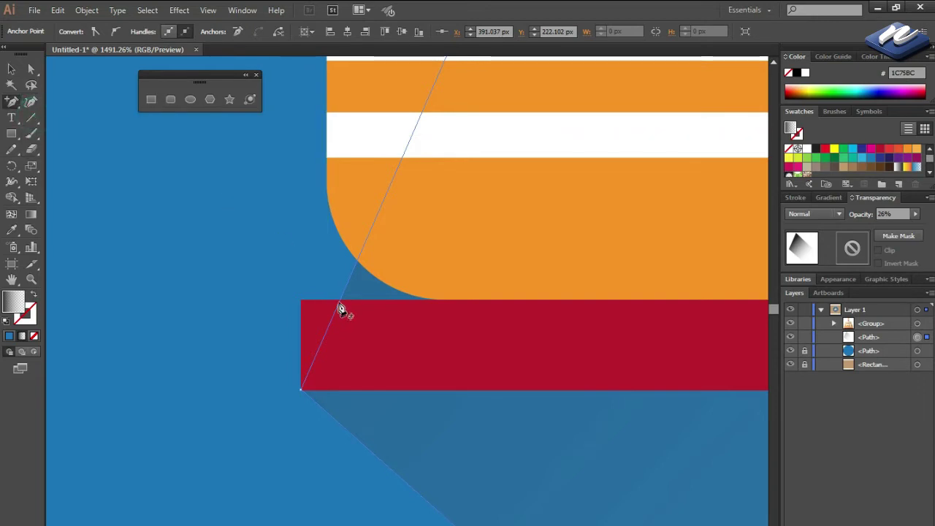
left_click(349, 282)
key("a")
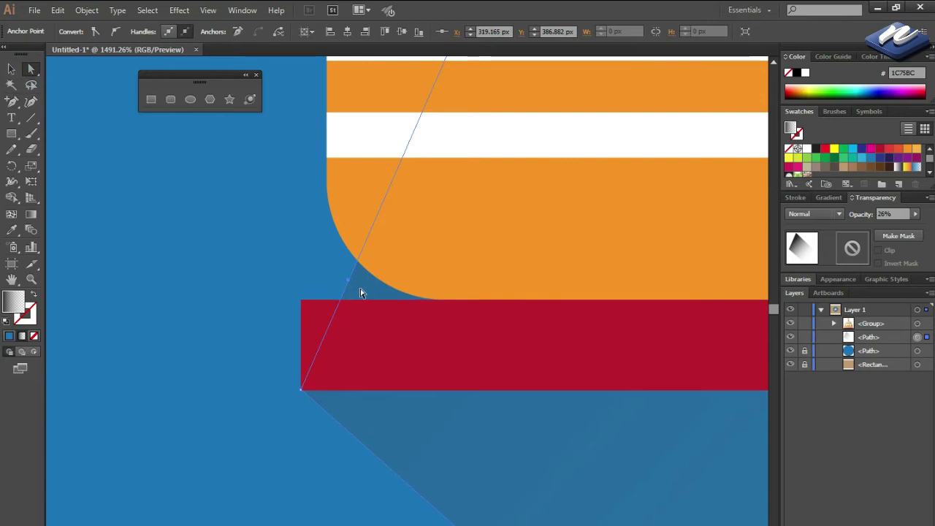
left_click(348, 280)
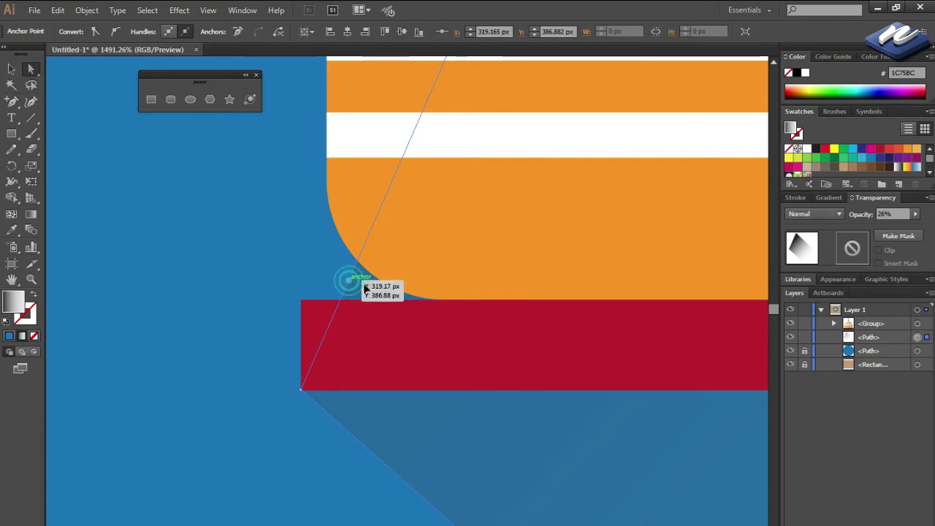
left_click_drag(365, 287, 443, 302)
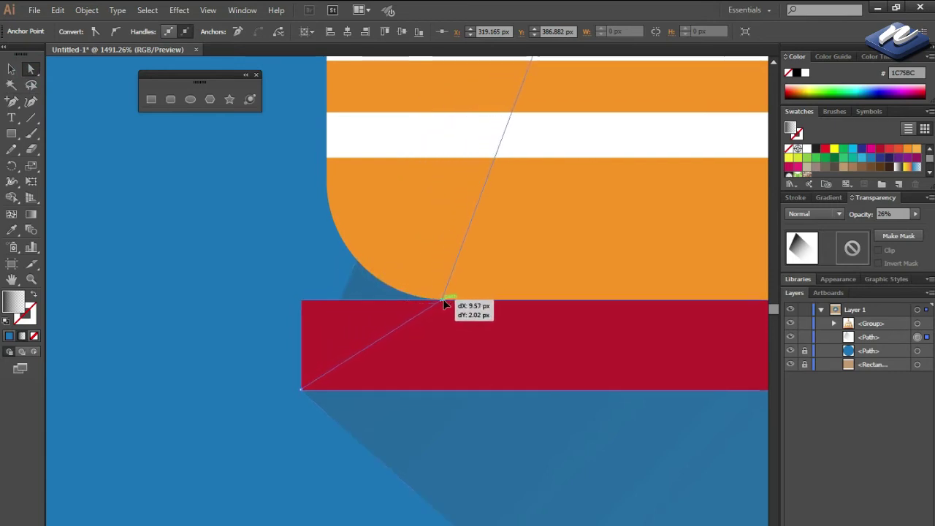
left_click_drag(443, 301, 444, 301)
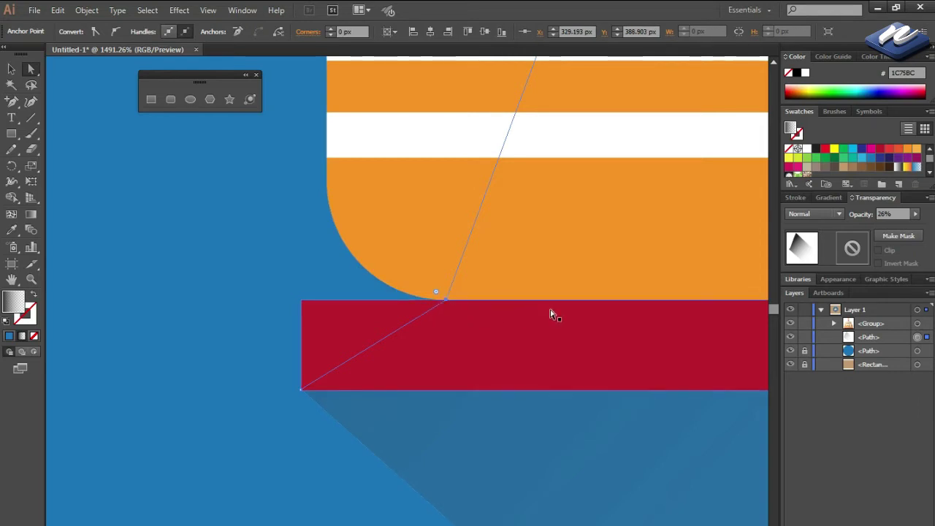
Move shadow anchors to the candle base and the flame tip, then view the whole icon.
mouse_move(582, 216)
left_mouse_down()
mouse_move(437, 514)
mouse_move(526, 273)
mouse_move(547, 273)
mouse_move(448, 455)
left_mouse_up()
key("ctrl+minus")
key("ctrl+minus")
key("ctrl+minus")
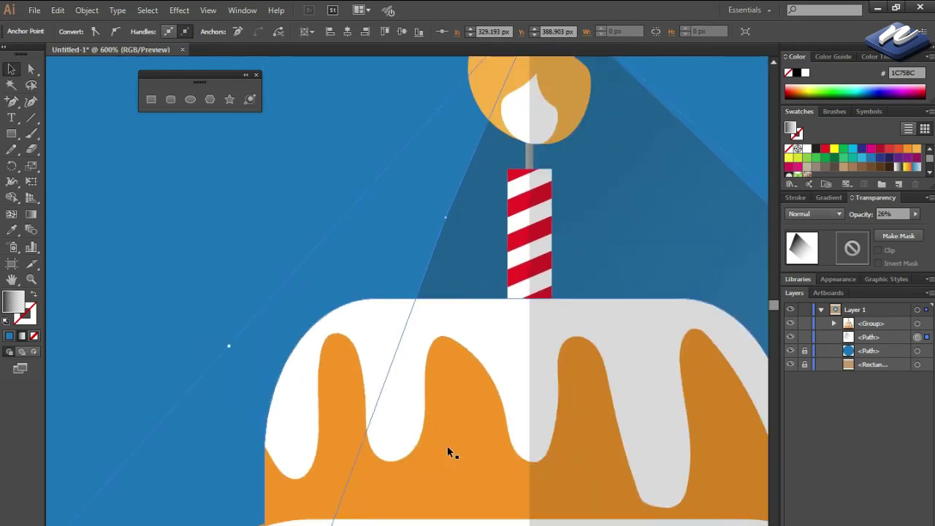
left_click_drag(563, 334, 425, 433)
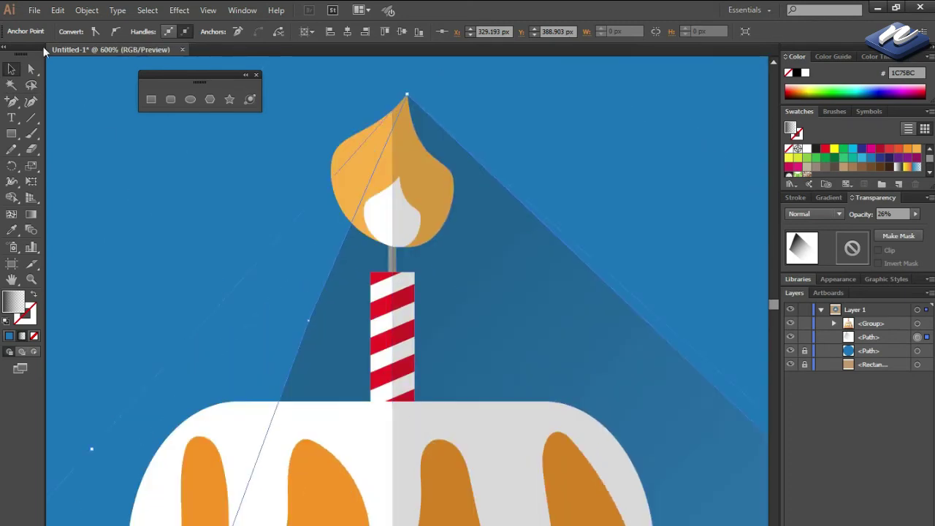
key("a")
left_click(308, 322)
left_click_drag(310, 323, 391, 400)
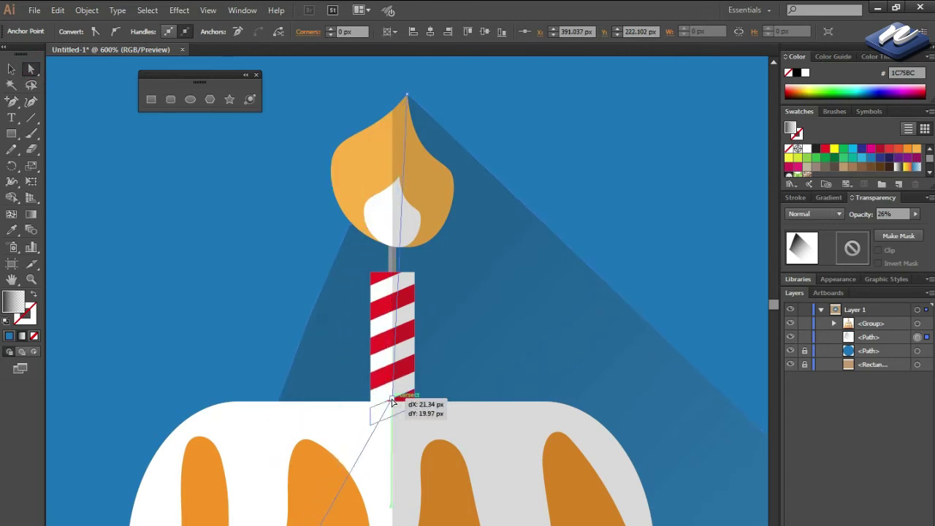
left_click_drag(390, 398, 391, 403)
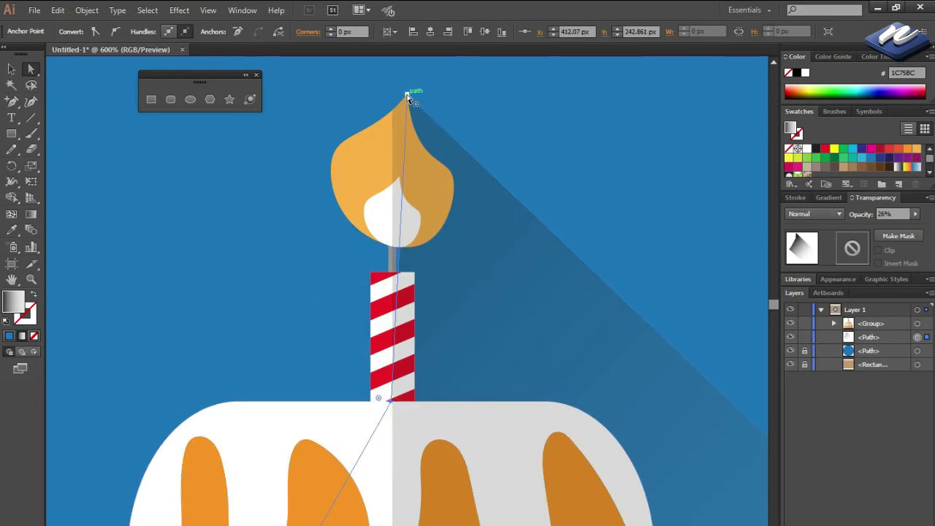
left_click_drag(408, 96, 393, 115)
left_click(12, 68)
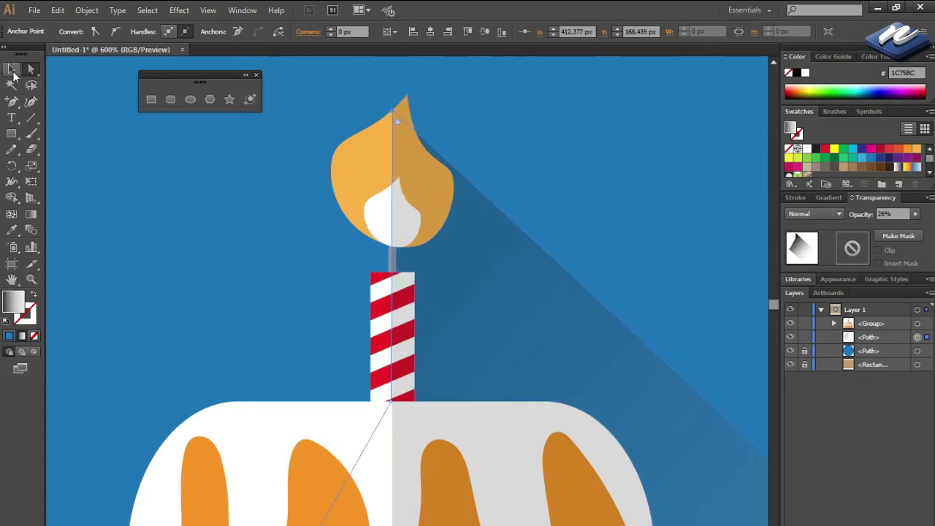
left_click(110, 125)
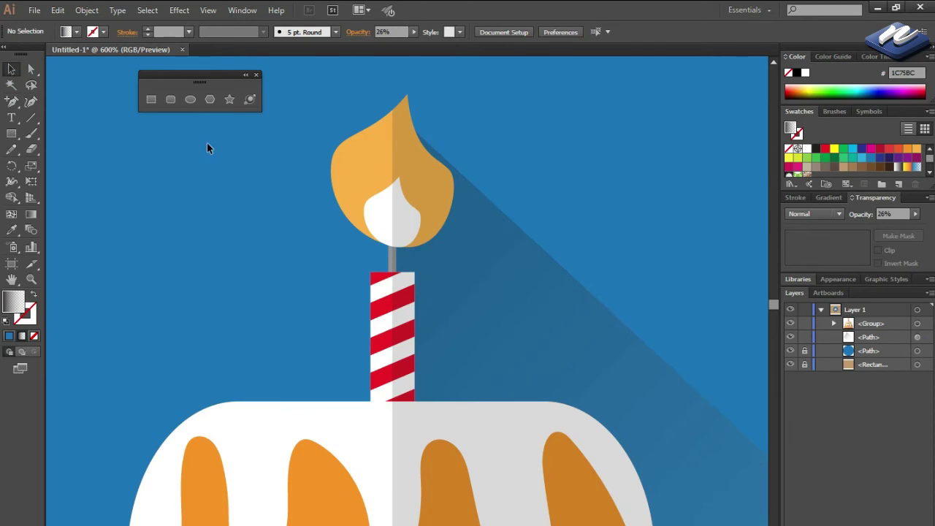
key("ctrl+0")
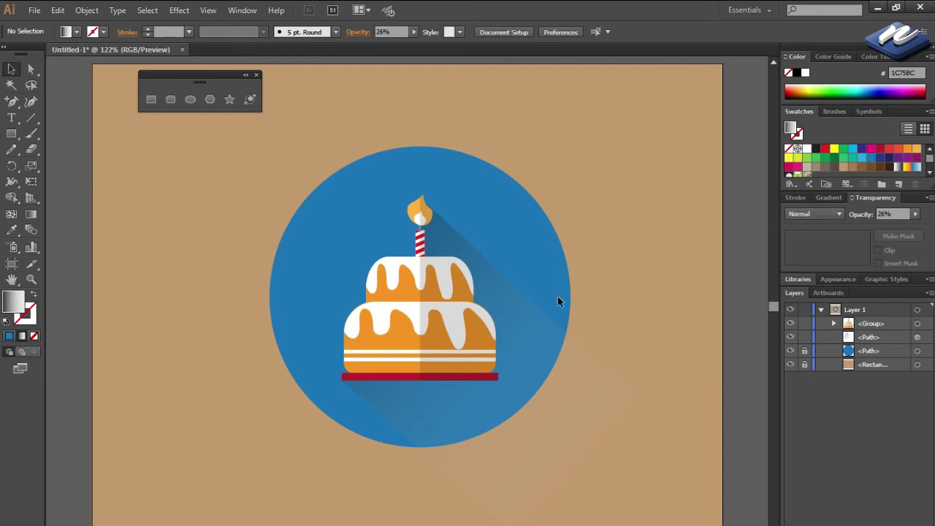
Raise the long shadow's opacity from 26% to 46%.
left_click(547, 338)
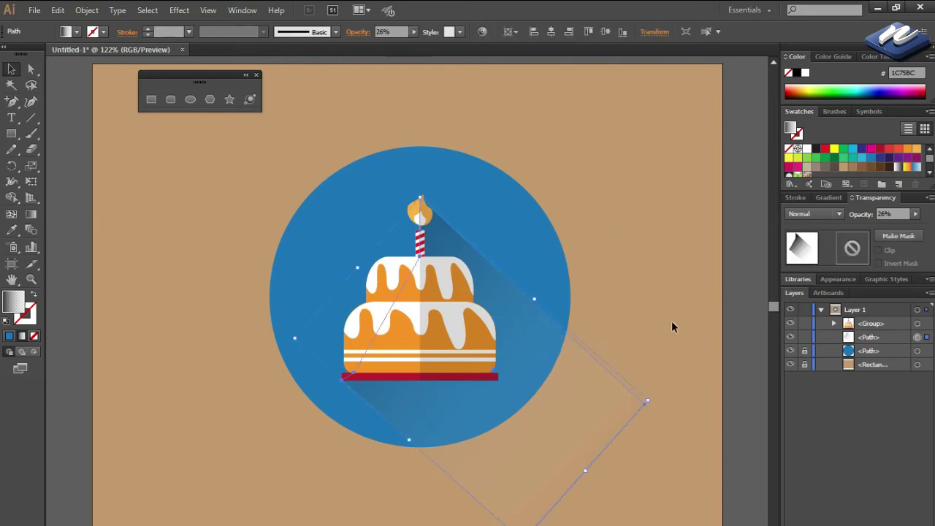
left_click(835, 198)
left_click(874, 197)
left_click(892, 212)
left_click_drag(875, 228, 885, 229)
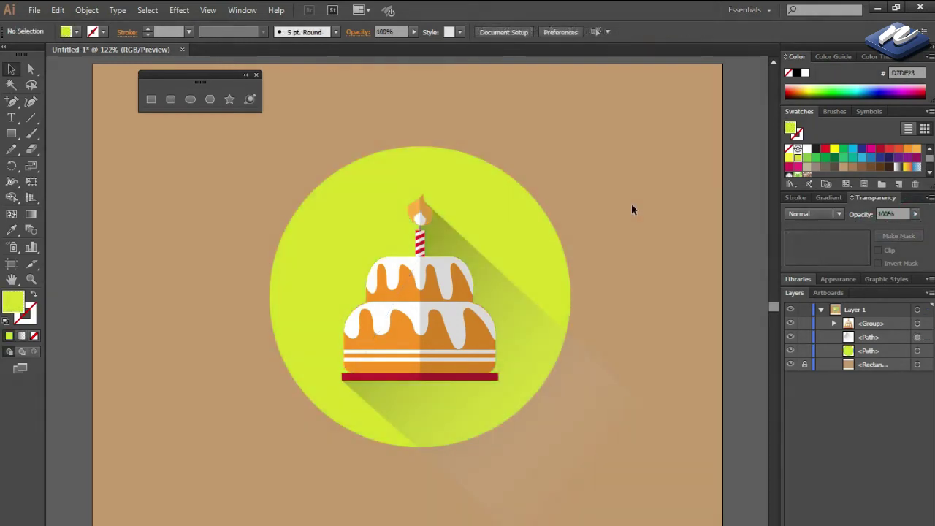
Add an anchor on the shadow edge beside the flame and nudge it onto the flame's side.
key("z")
left_click_drag(382, 171, 458, 240)
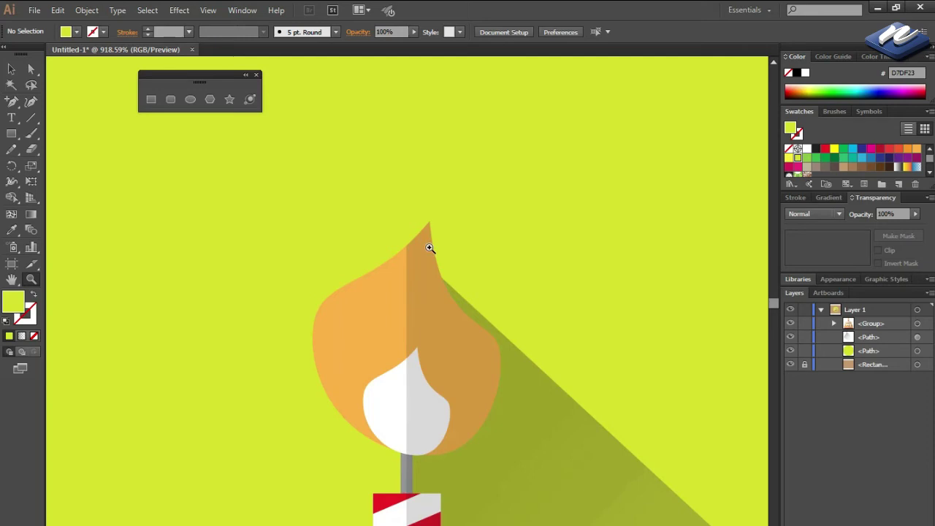
left_click(31, 68)
left_click(510, 432)
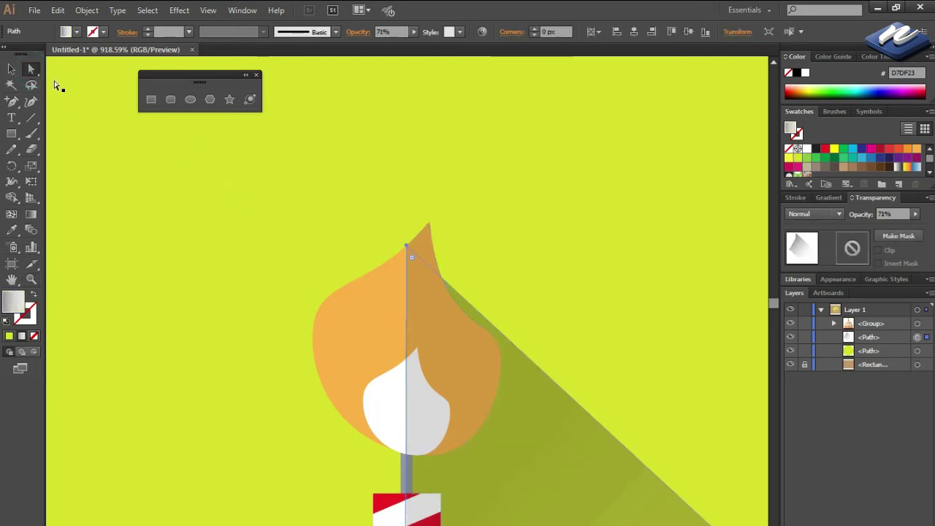
left_click(11, 101)
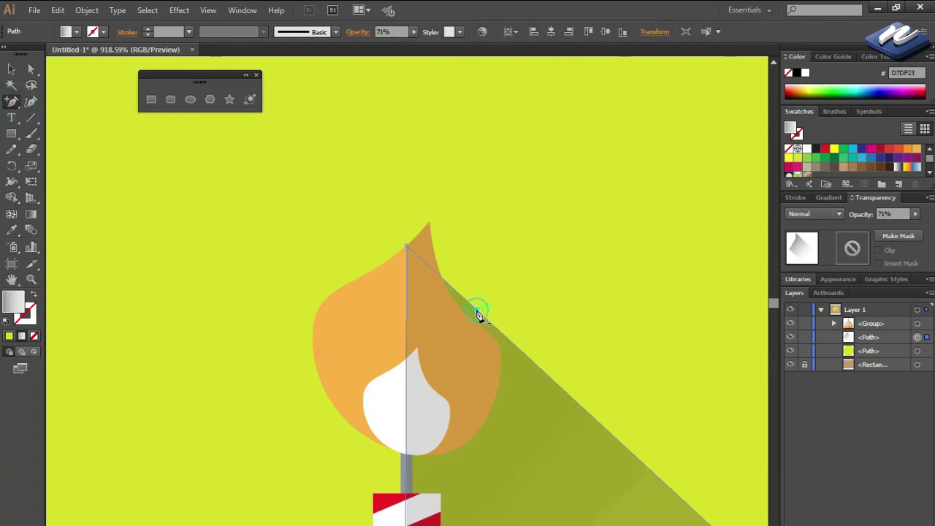
left_click(476, 314)
key("a")
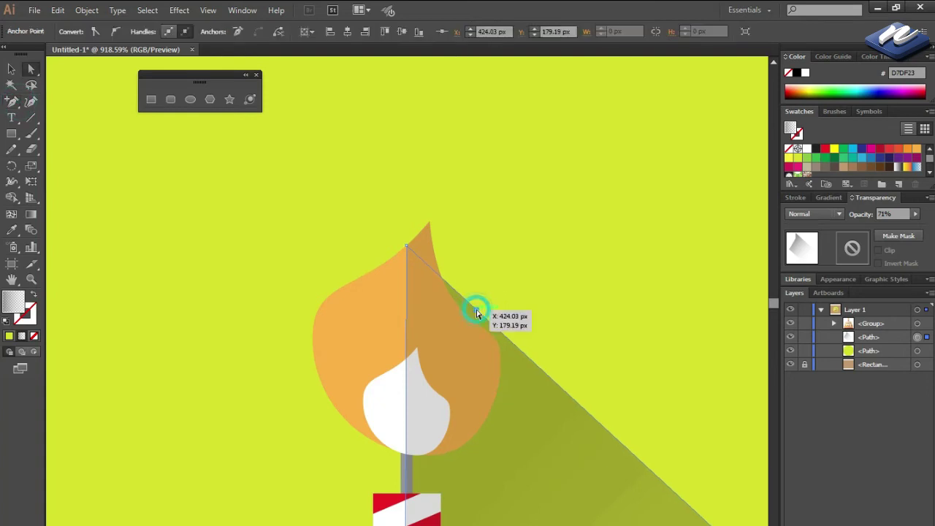
left_click_drag(477, 310, 463, 315)
key("v")
left_click(152, 173)
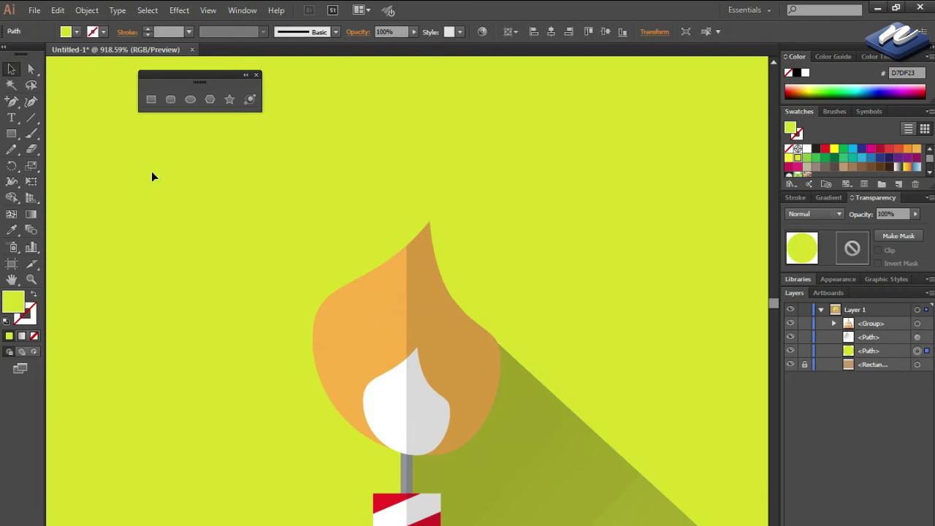
key("ctrl+0")
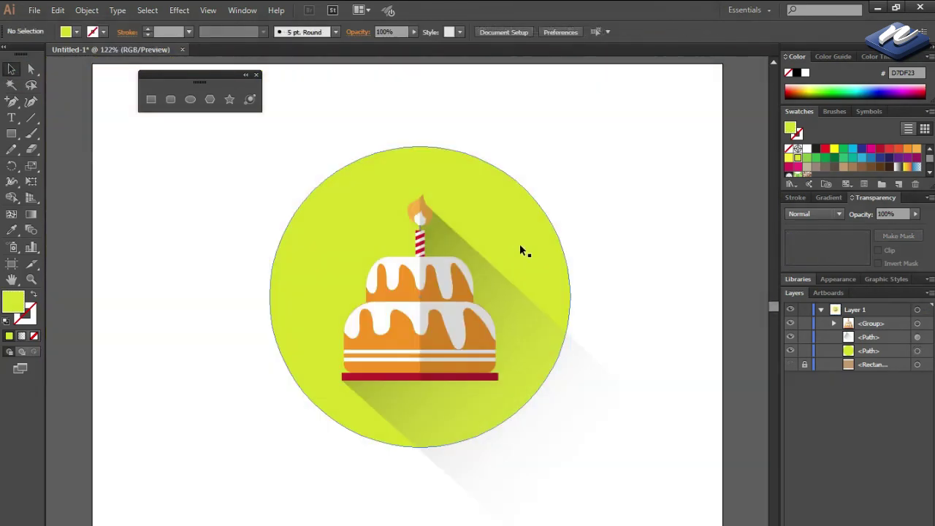
Copy the yellow-green circle and send the long shadow to the back.
left_click(519, 244)
left_click(58, 10)
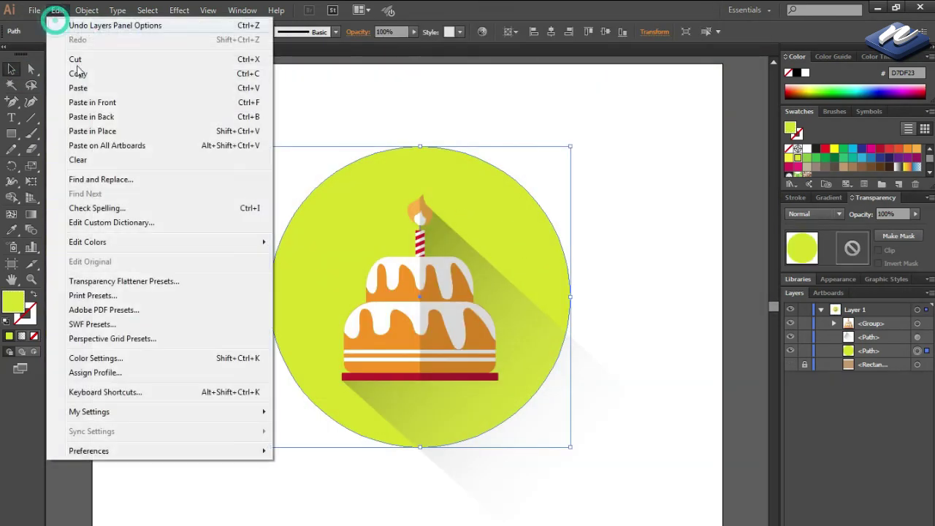
left_click(80, 71)
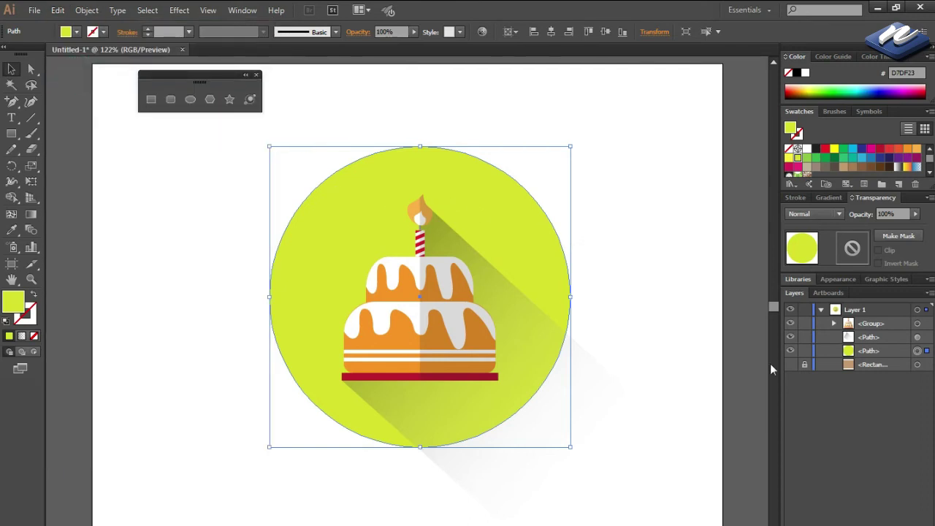
right_click(562, 394)
left_click(596, 365)
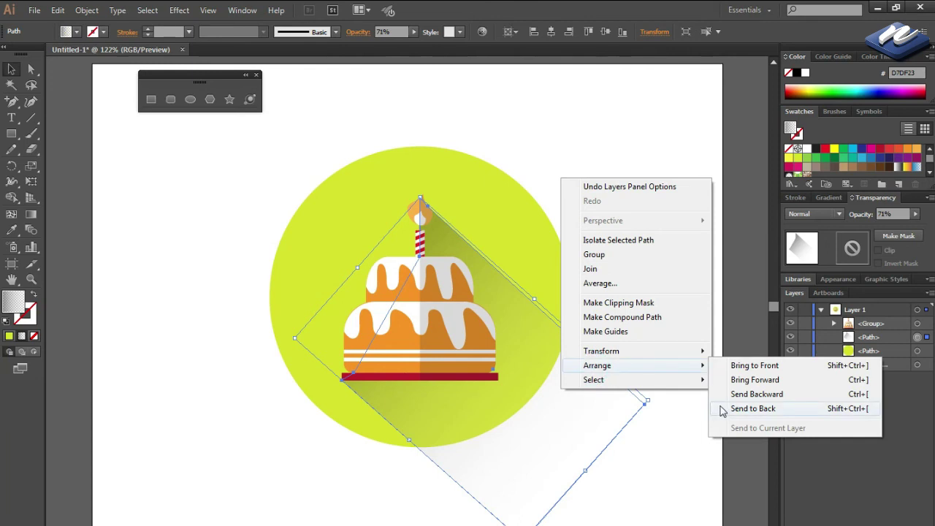
left_click(717, 406)
Make a clipping mask of circle and shadow, then Paste in Back the circle copy.
left_click(694, 334)
left_click_drag(635, 190, 541, 416)
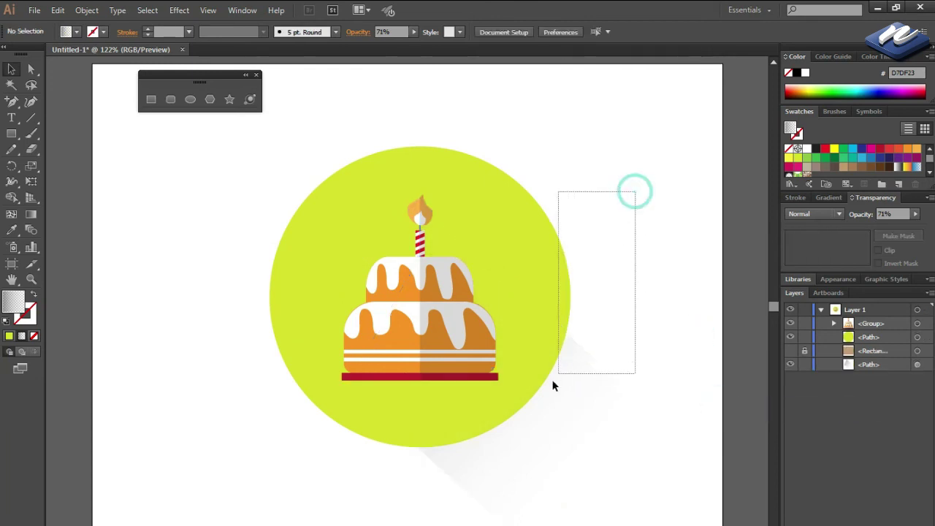
right_click(552, 265)
left_click(609, 369)
left_click(631, 313)
left_click(57, 10)
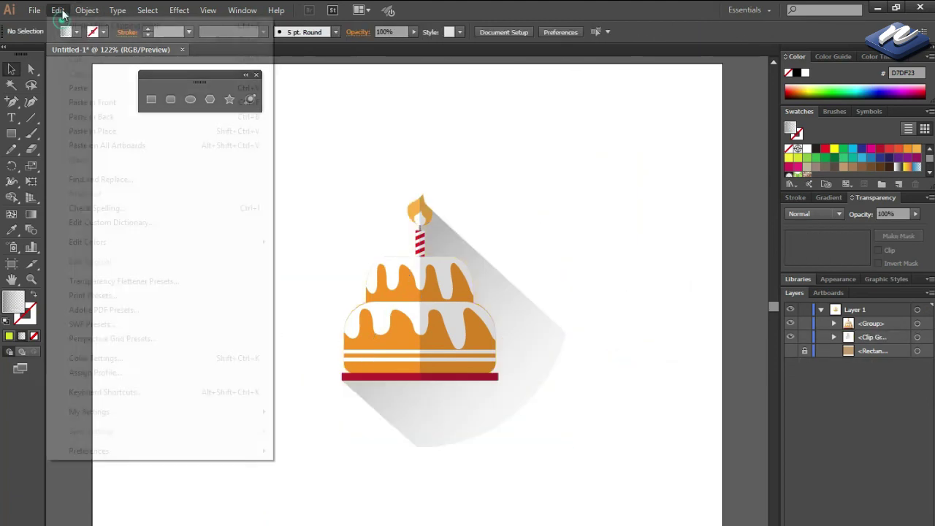
left_click(101, 120)
left_click(143, 203)
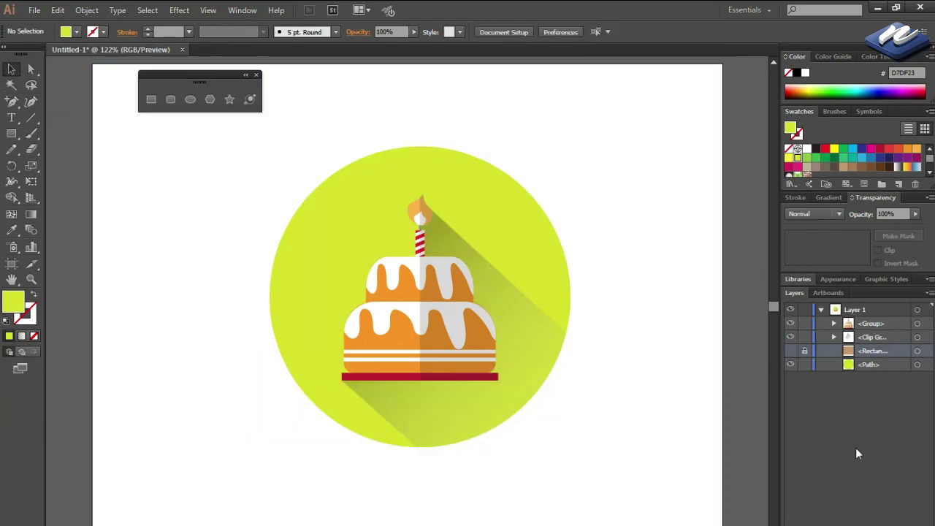
Fill the background circle with a green swatch, then try a few other swatch colours.
left_click(917, 350)
left_click(845, 150)
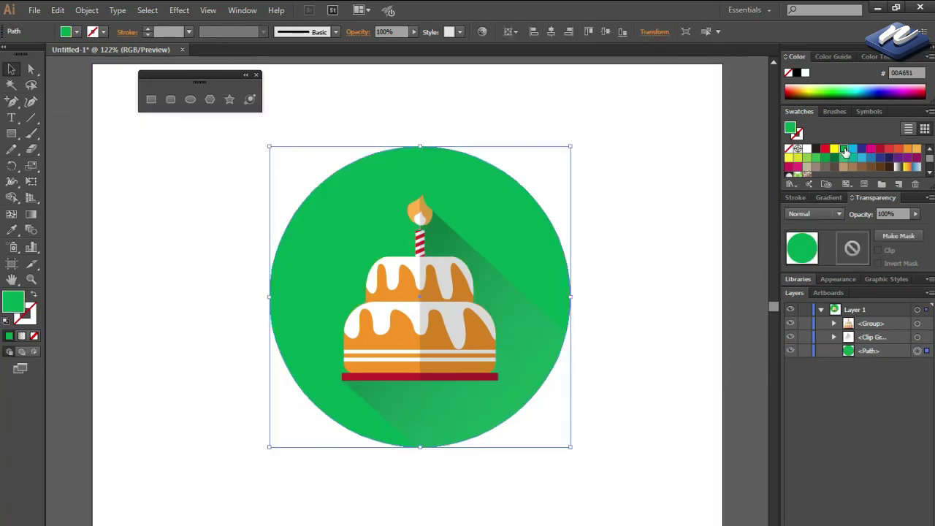
left_click(907, 149)
left_click(824, 148)
left_click(797, 159)
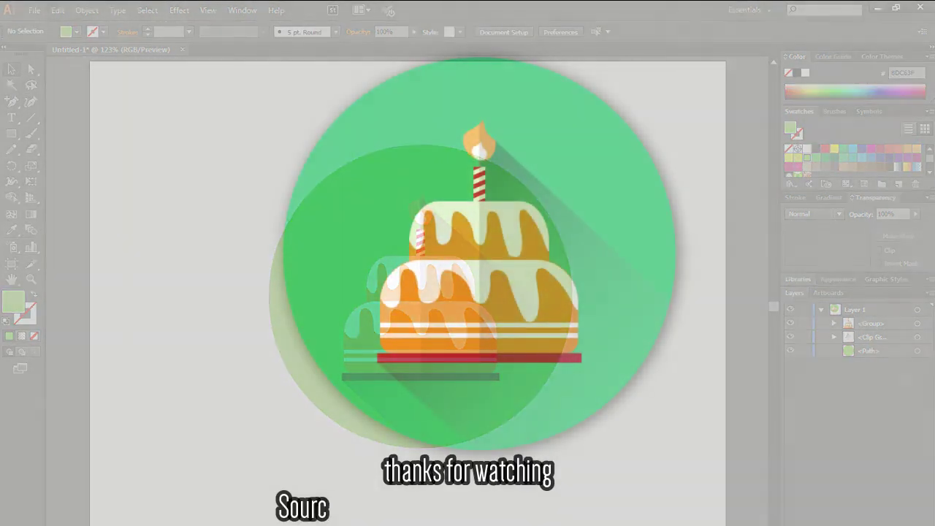